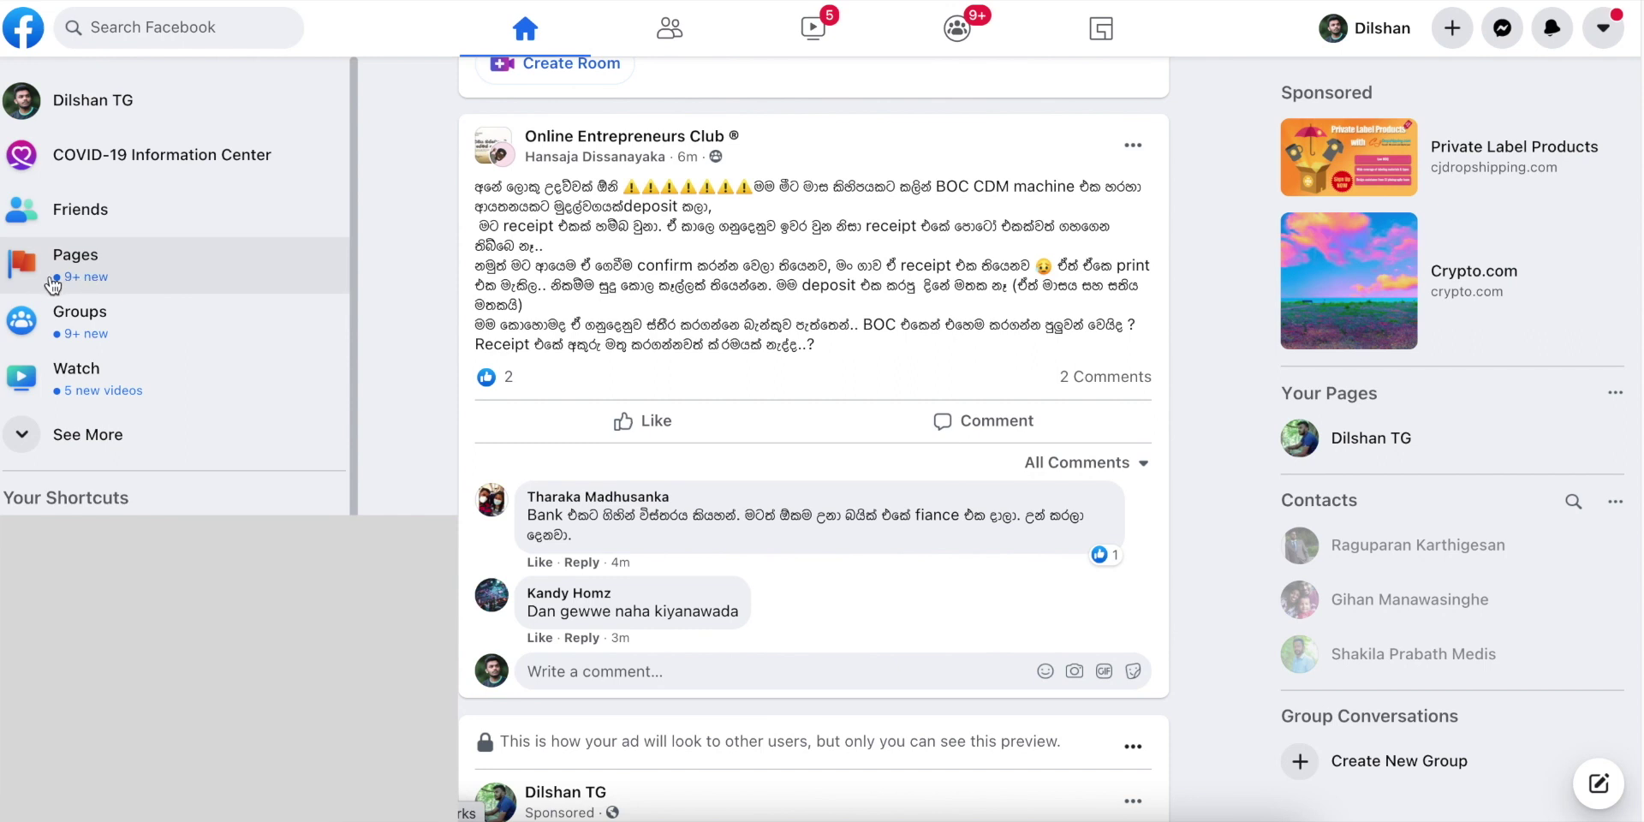
Go to the managed Pages overview and open the form for creating a new page.
click(136, 284)
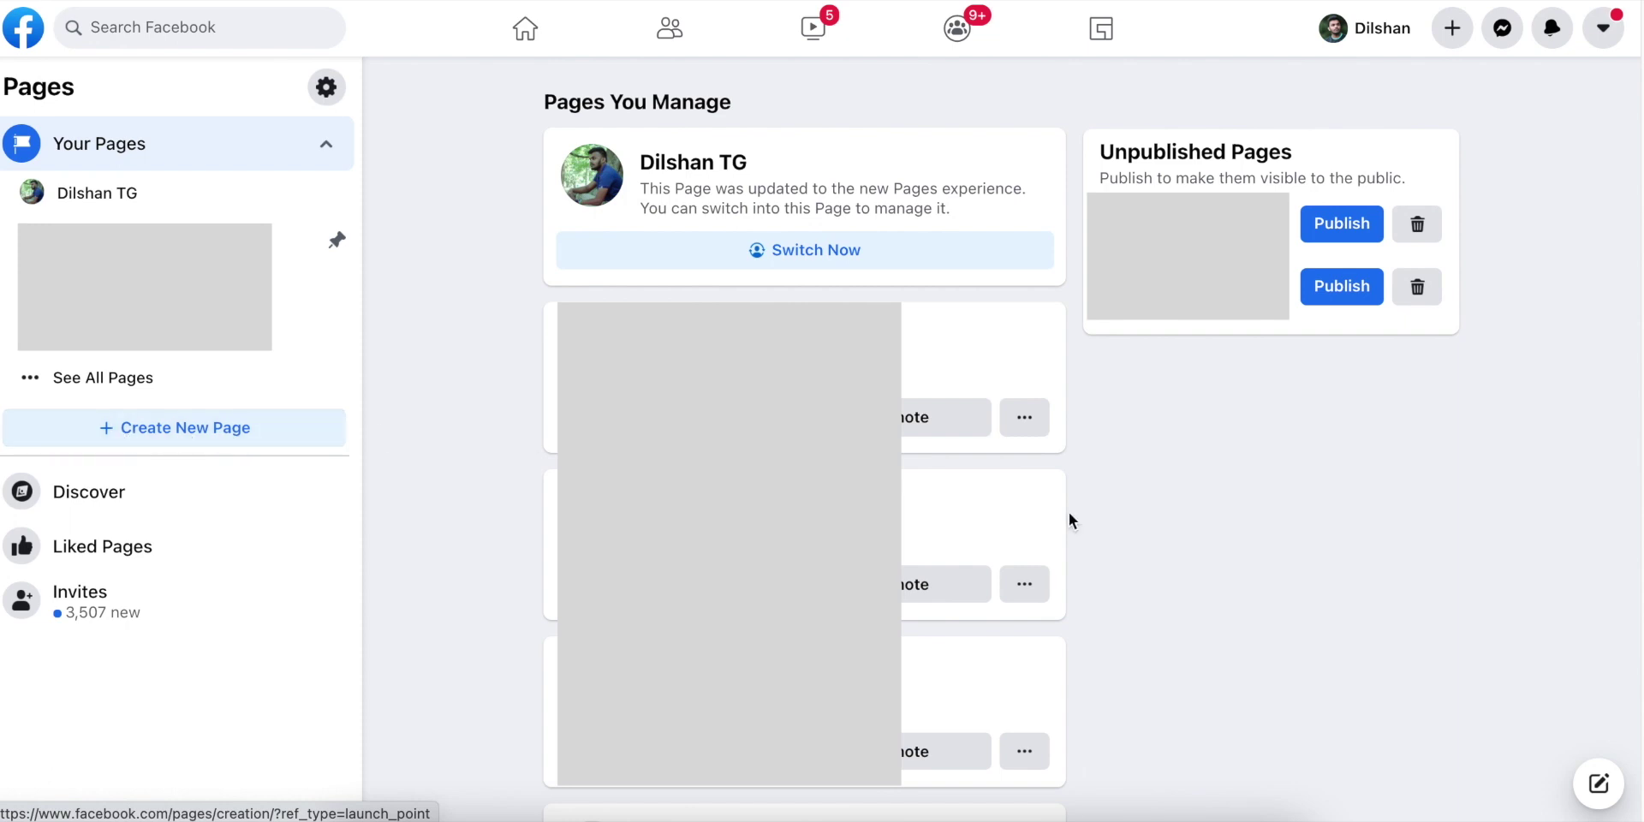
click(1453, 31)
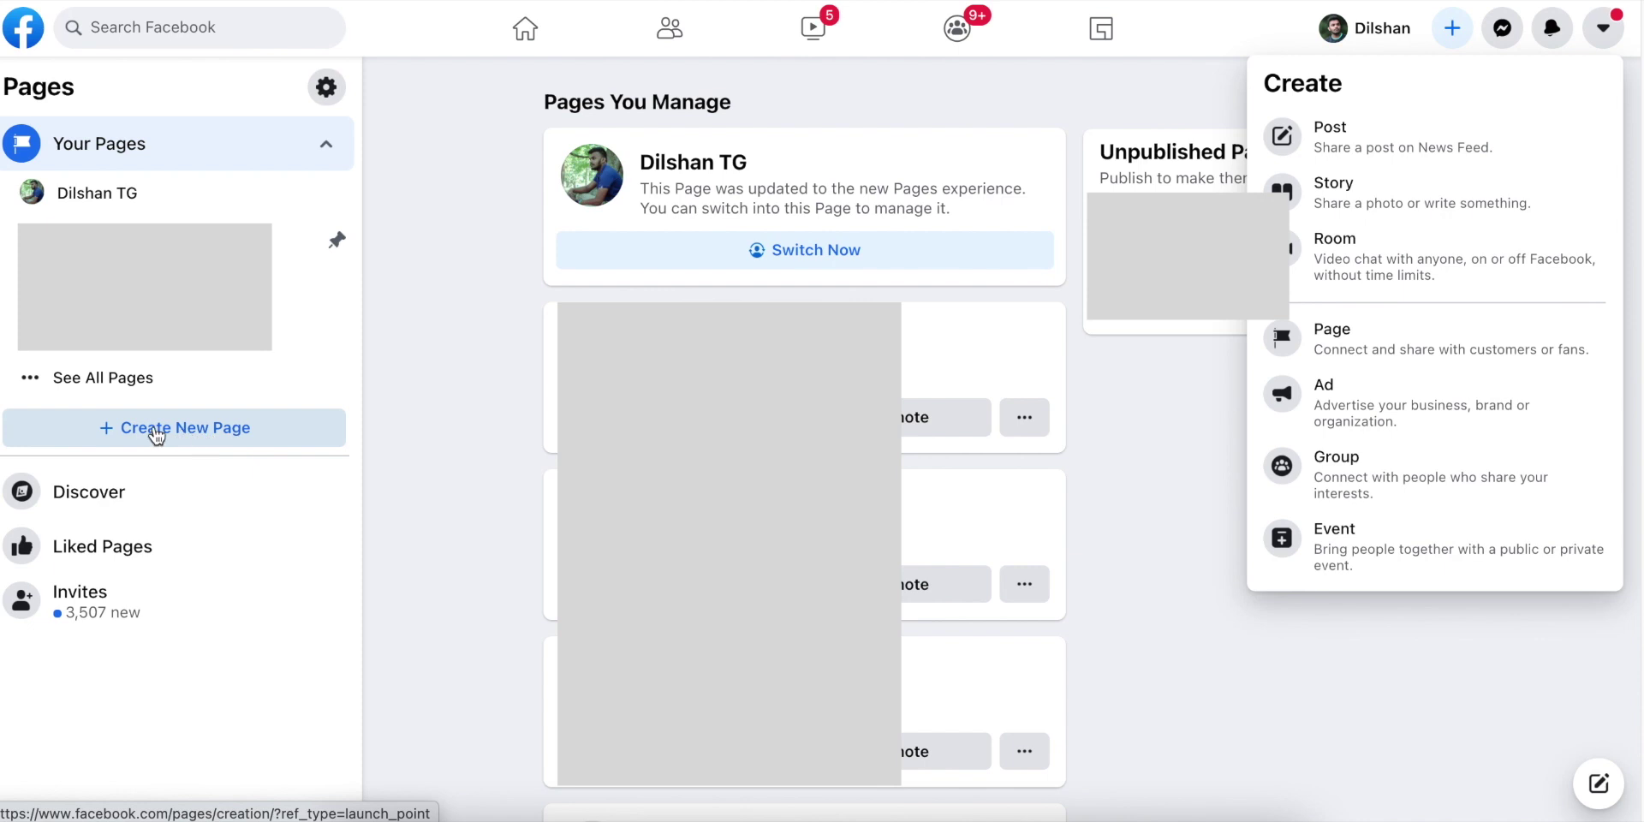
click(223, 427)
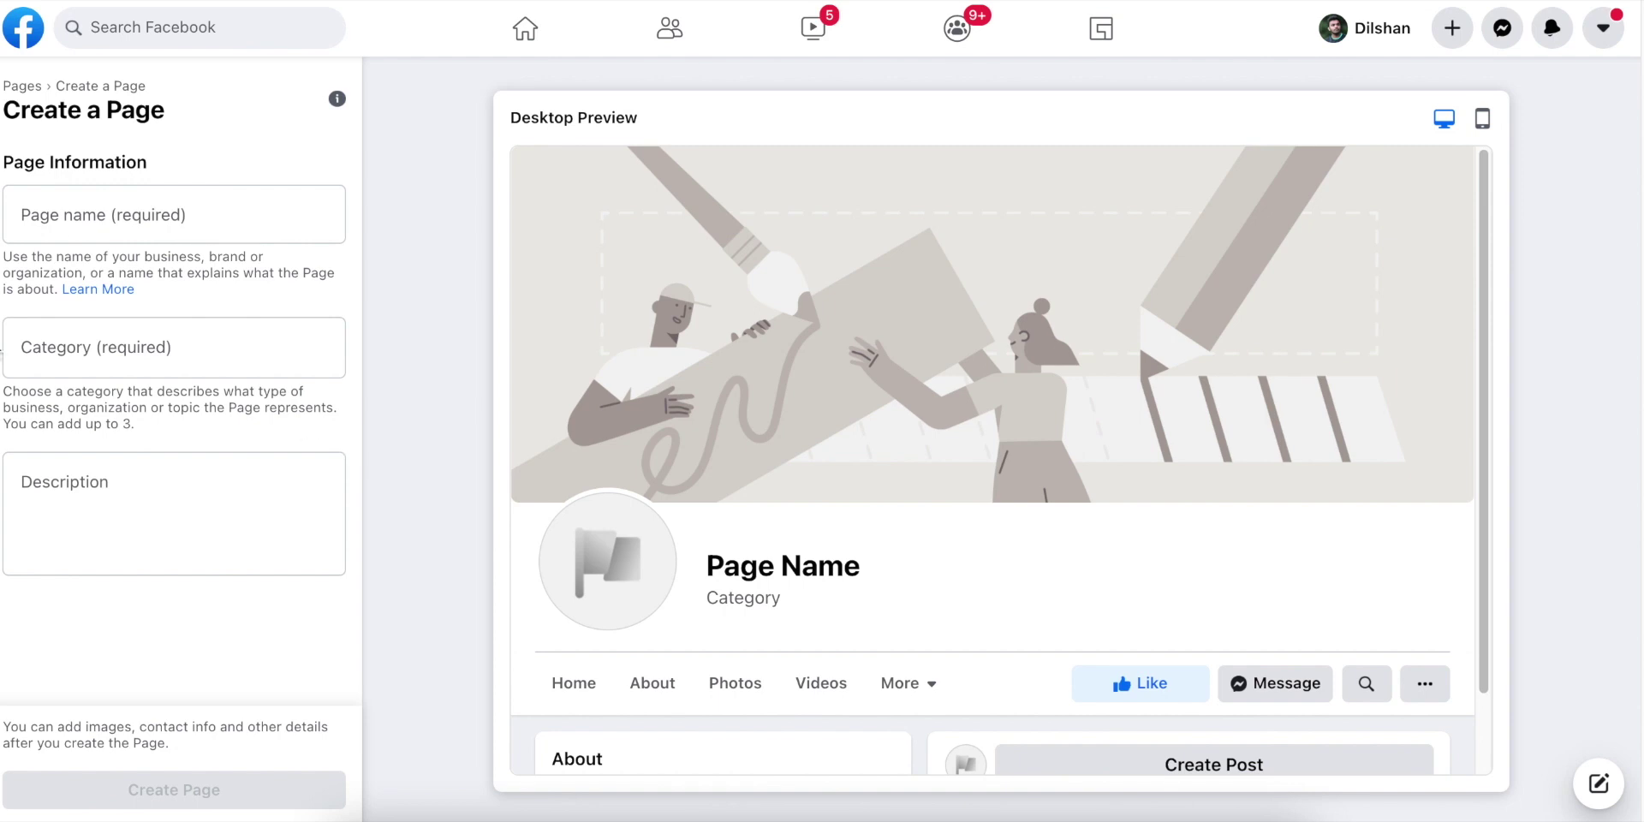
Enter Animal World as the new page's name.
click(73, 219)
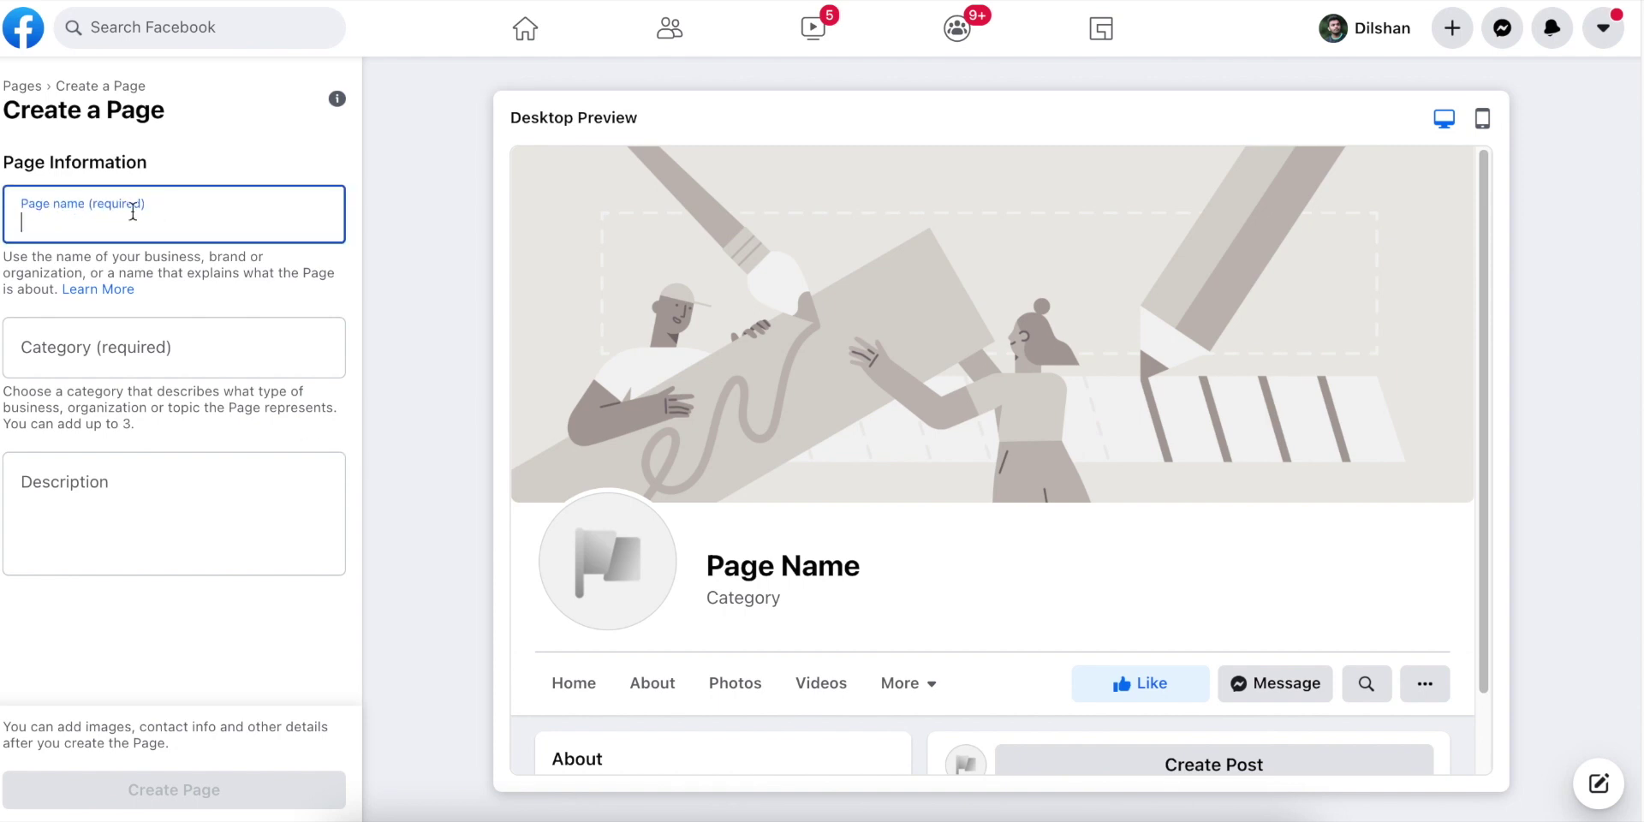
text(D)
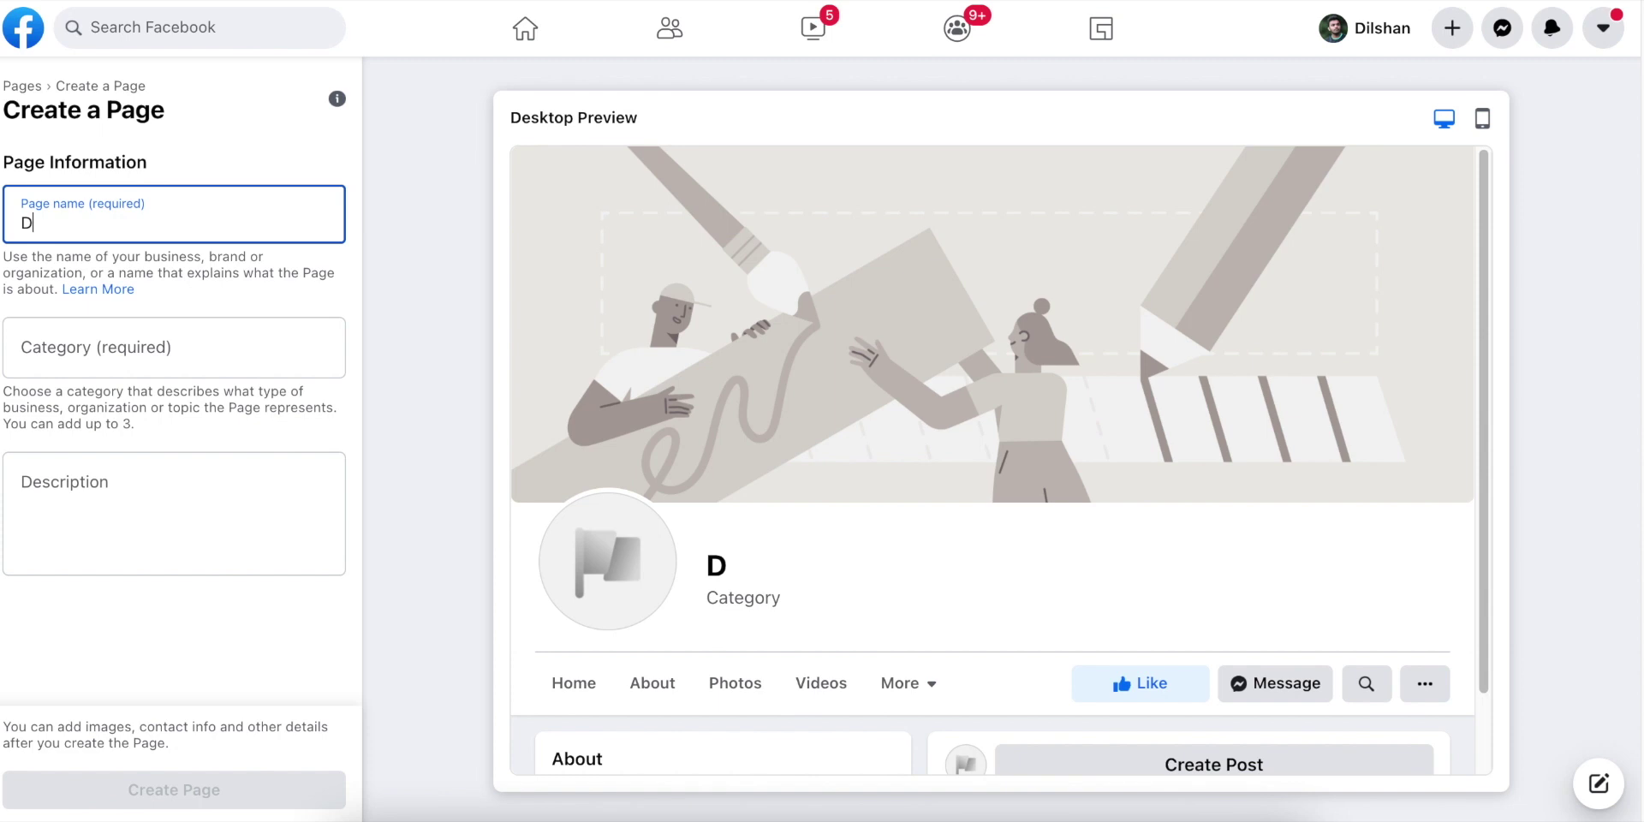
key(BackSpace)
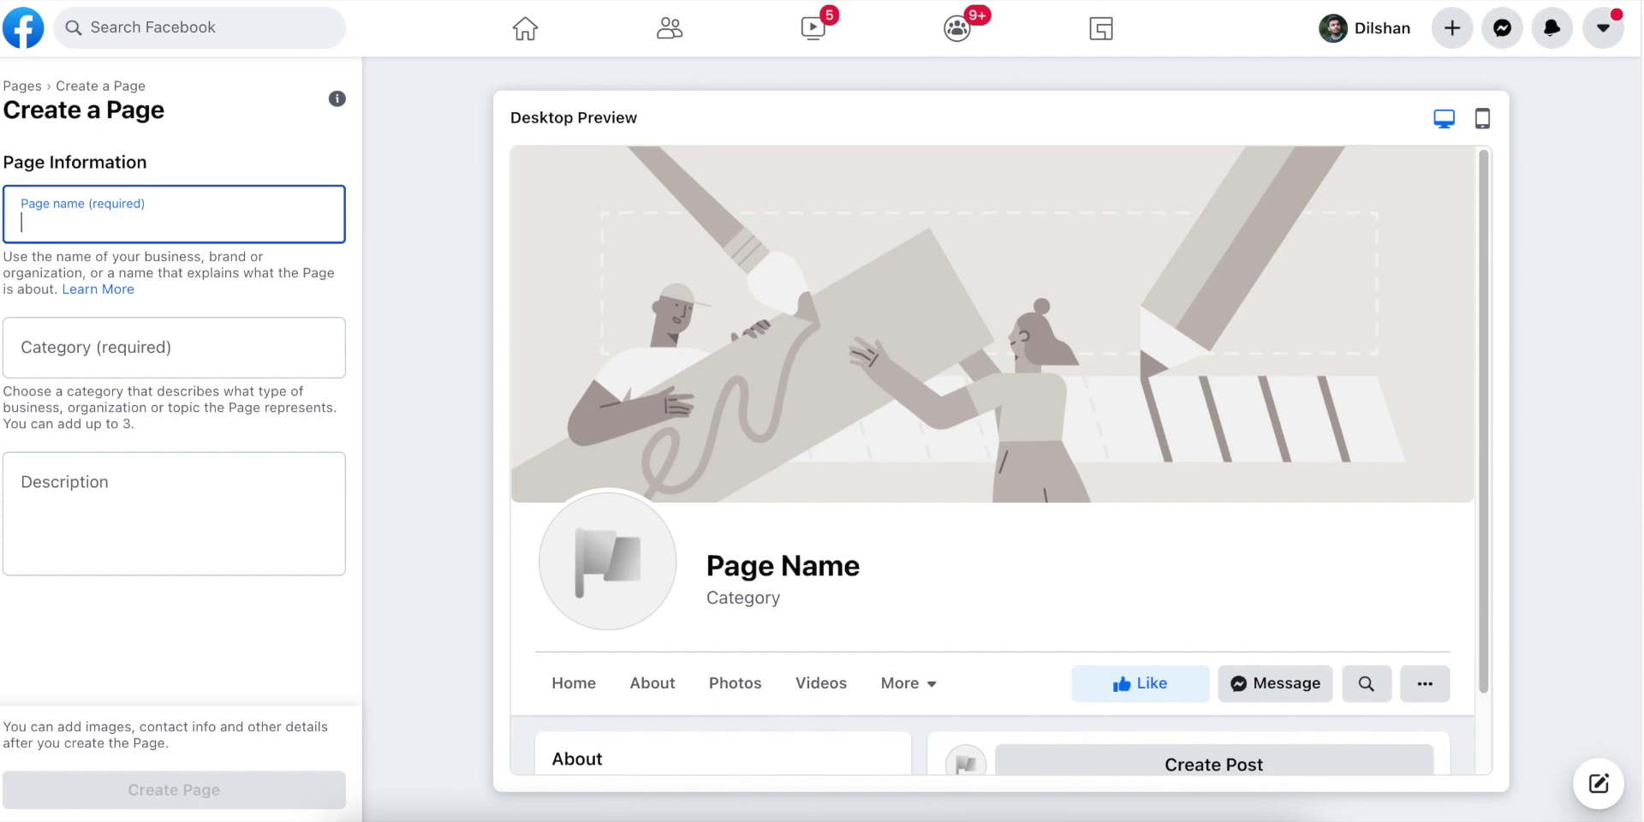
text(A)
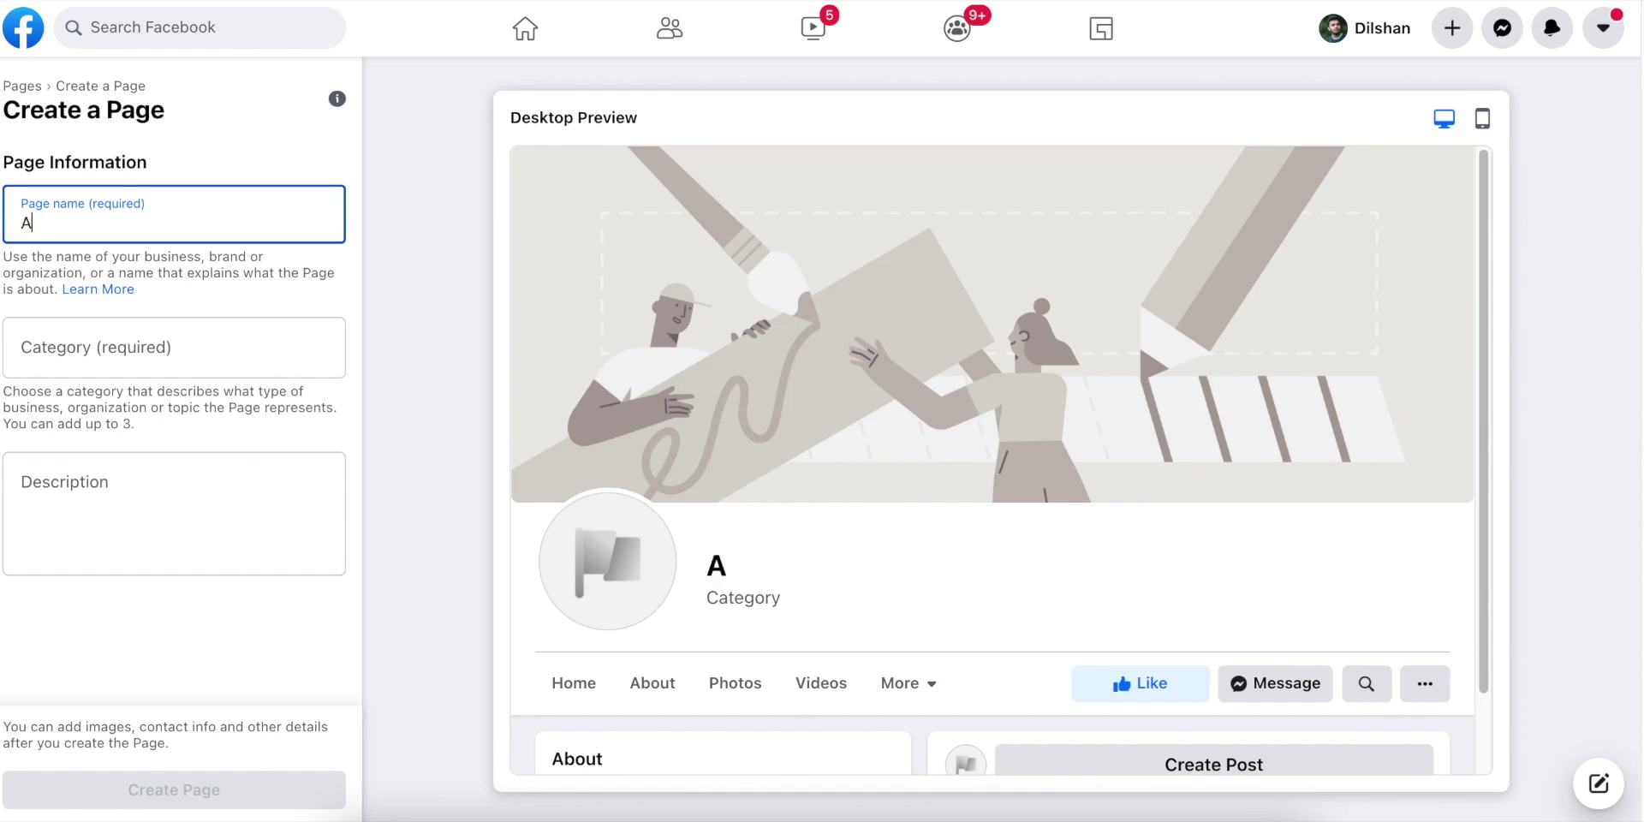
text(nimal World)
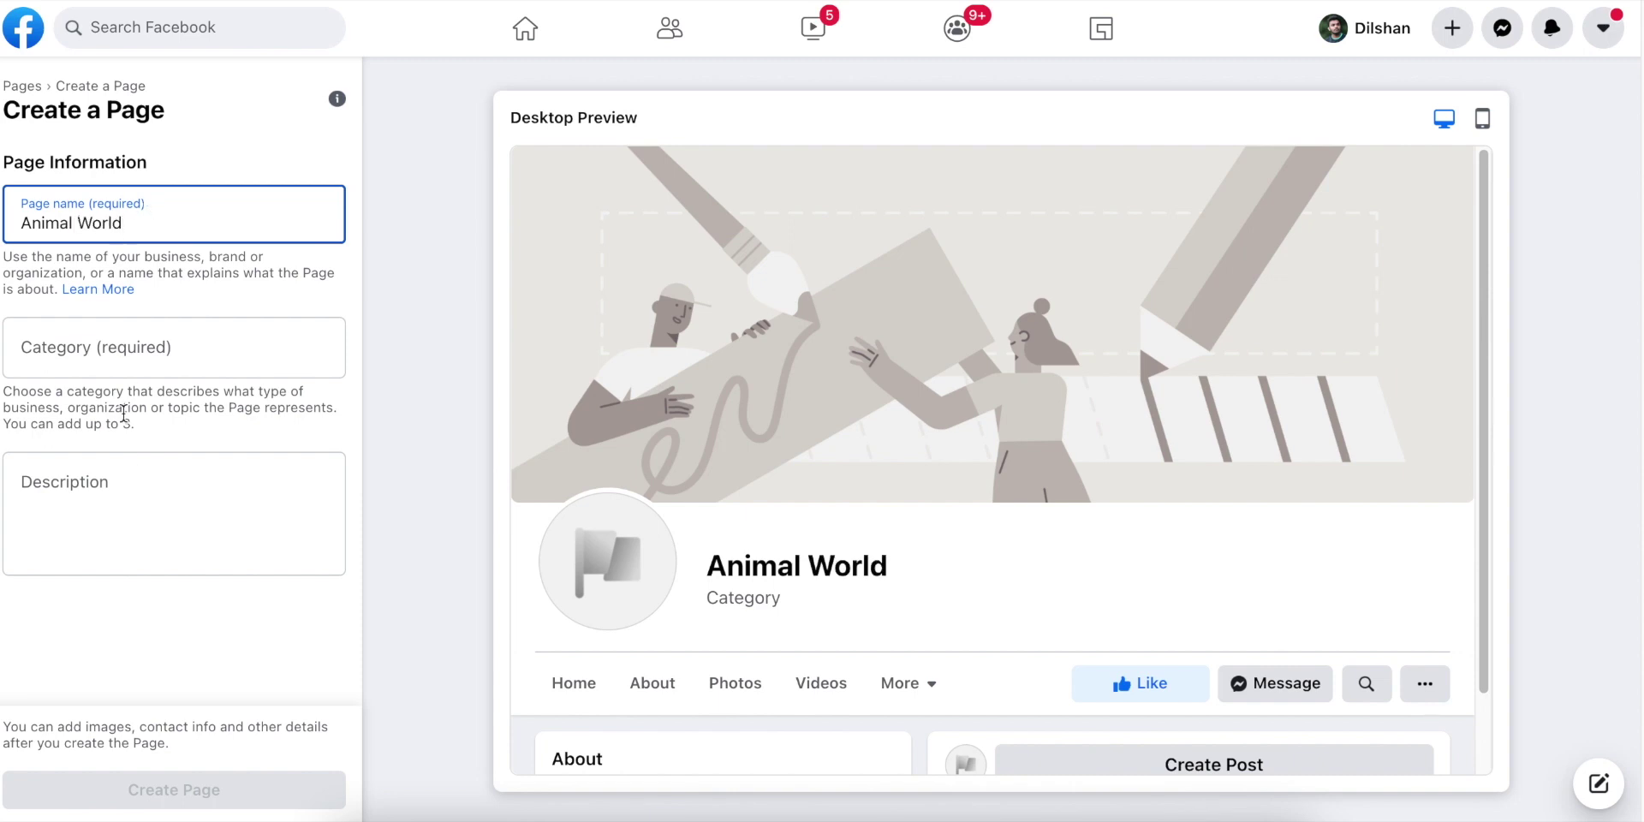
Search the page categories for "educa" and choose Education Website as the page's category.
click(123, 350)
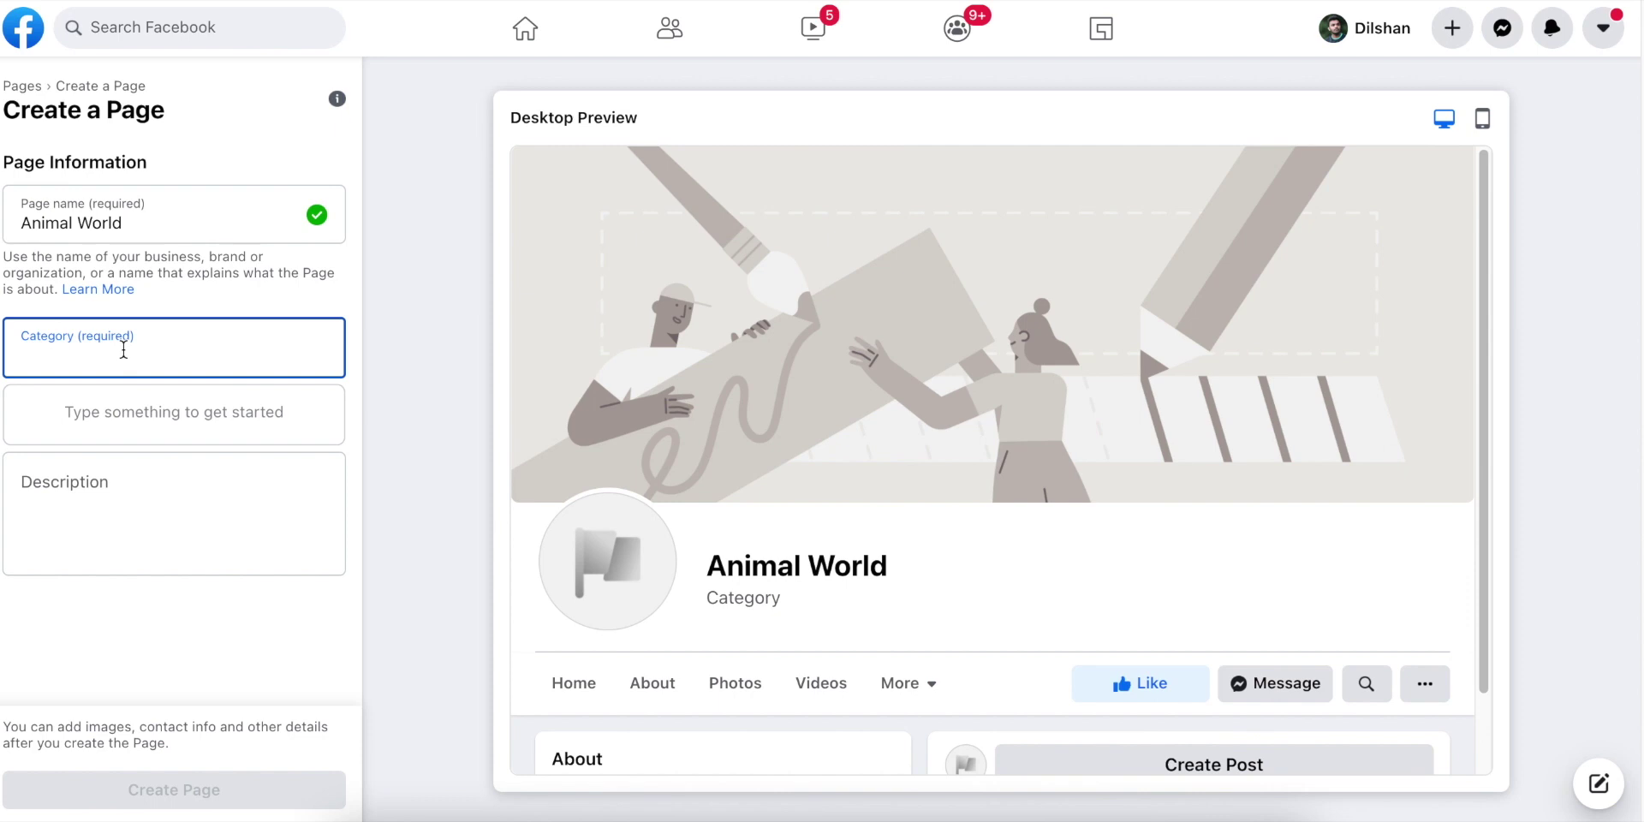
text(educa)
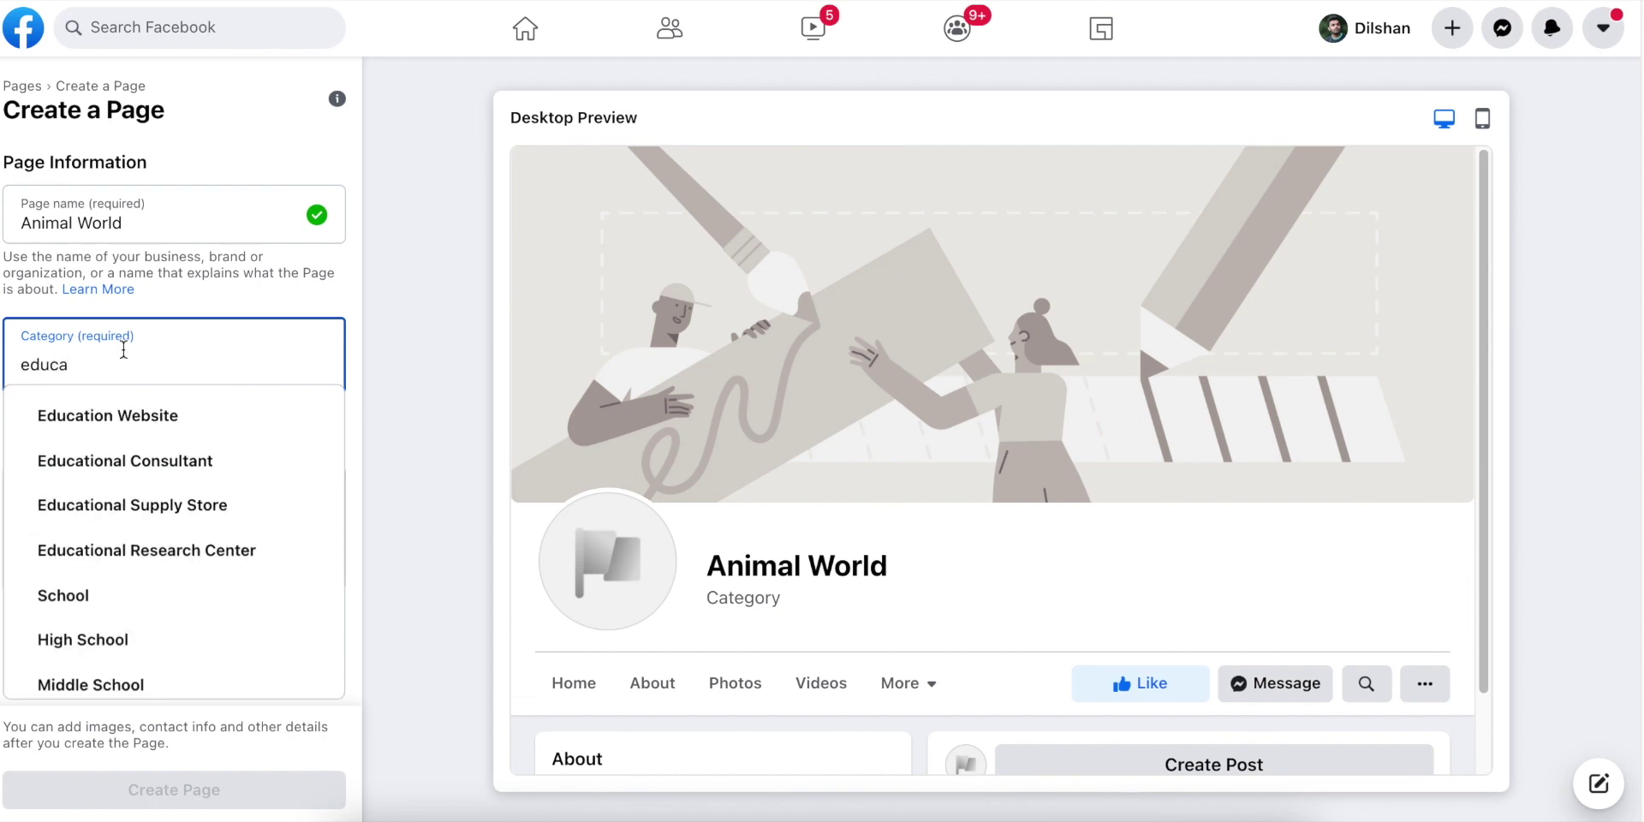
click(109, 433)
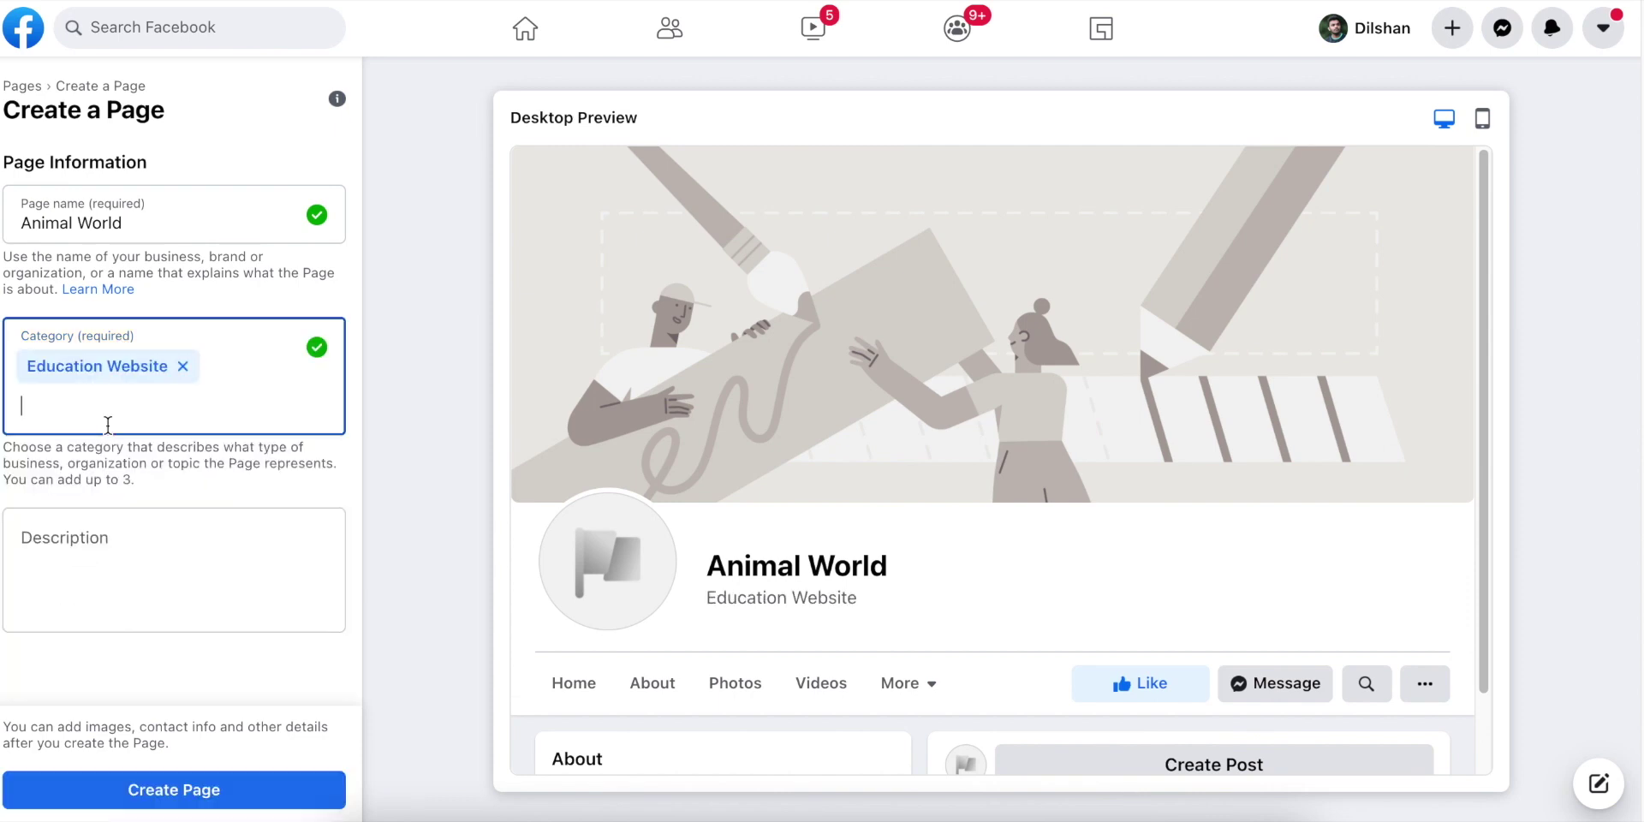
Copy the full hint sentence beneath the description box, starting "Write about what your business does", and paste it as the page description.
click(125, 576)
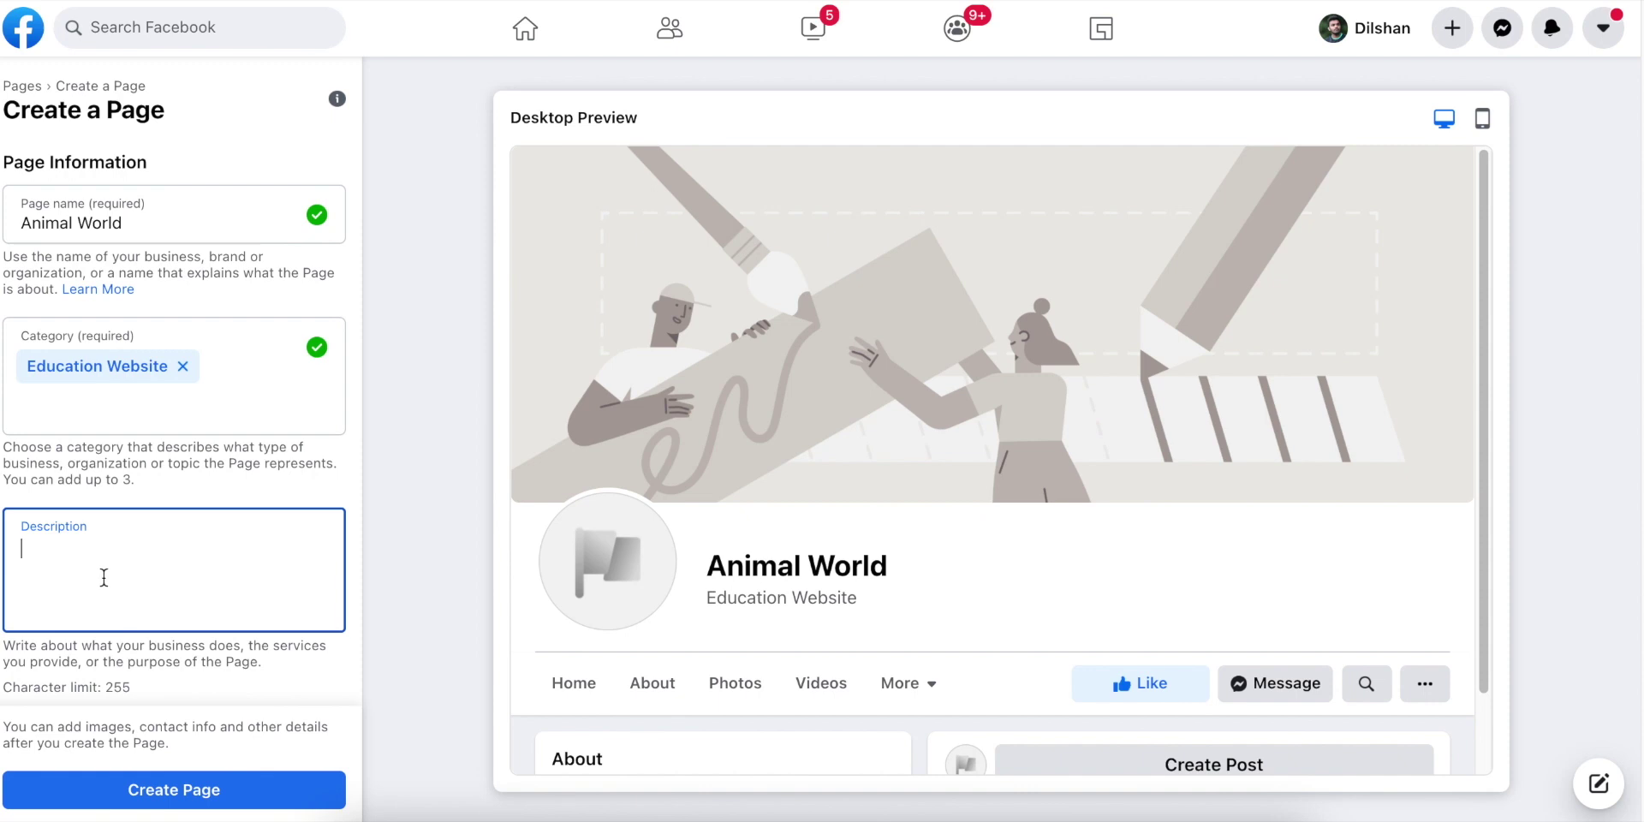
drag(265, 672, 7, 644)
key(ctrl+c)
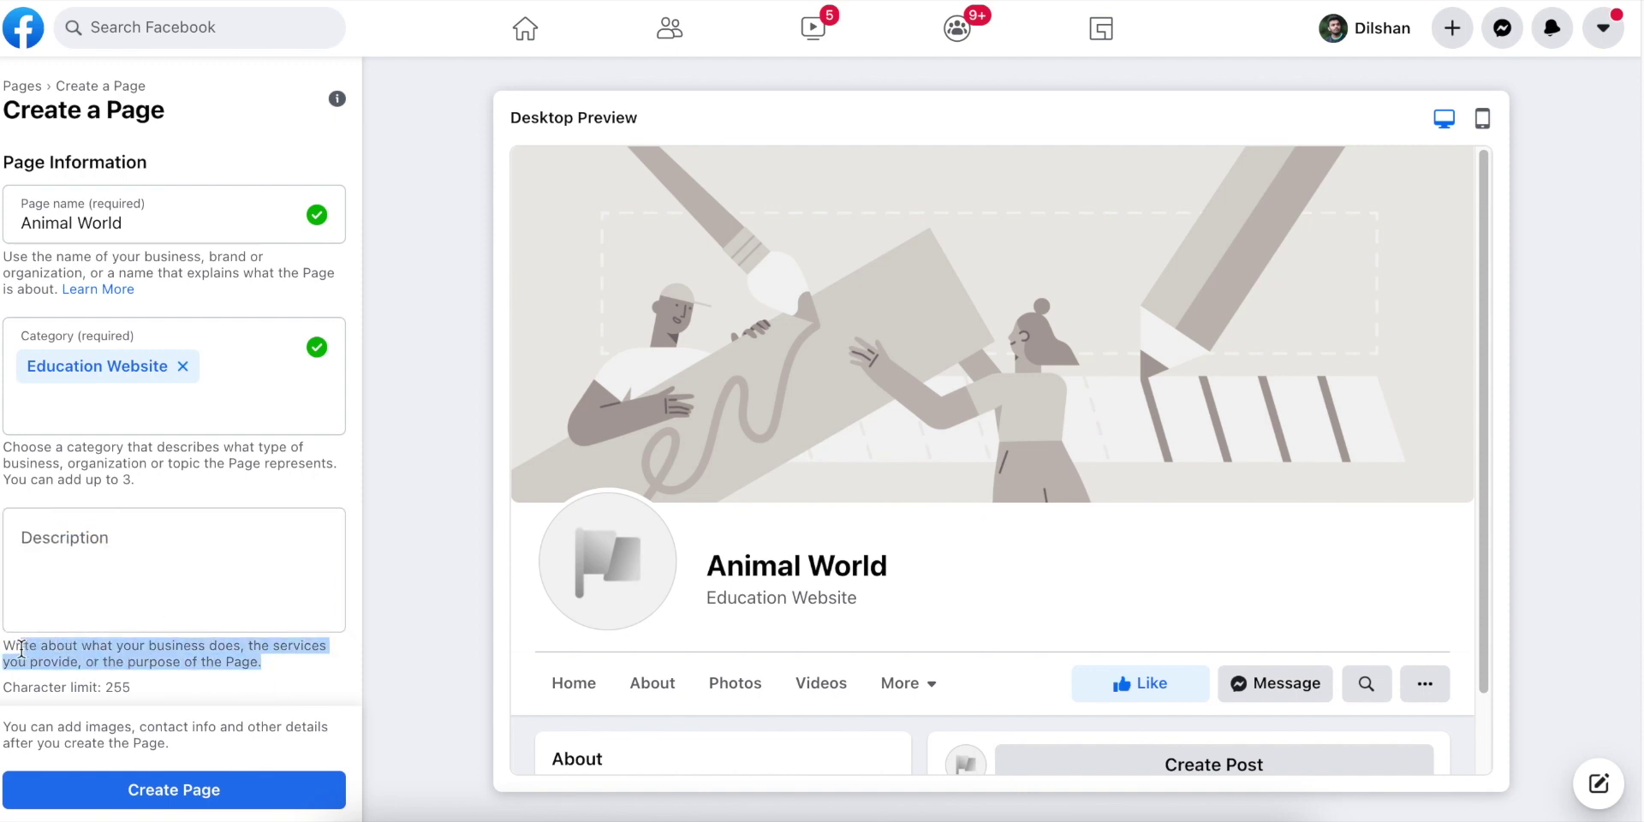
click(73, 567)
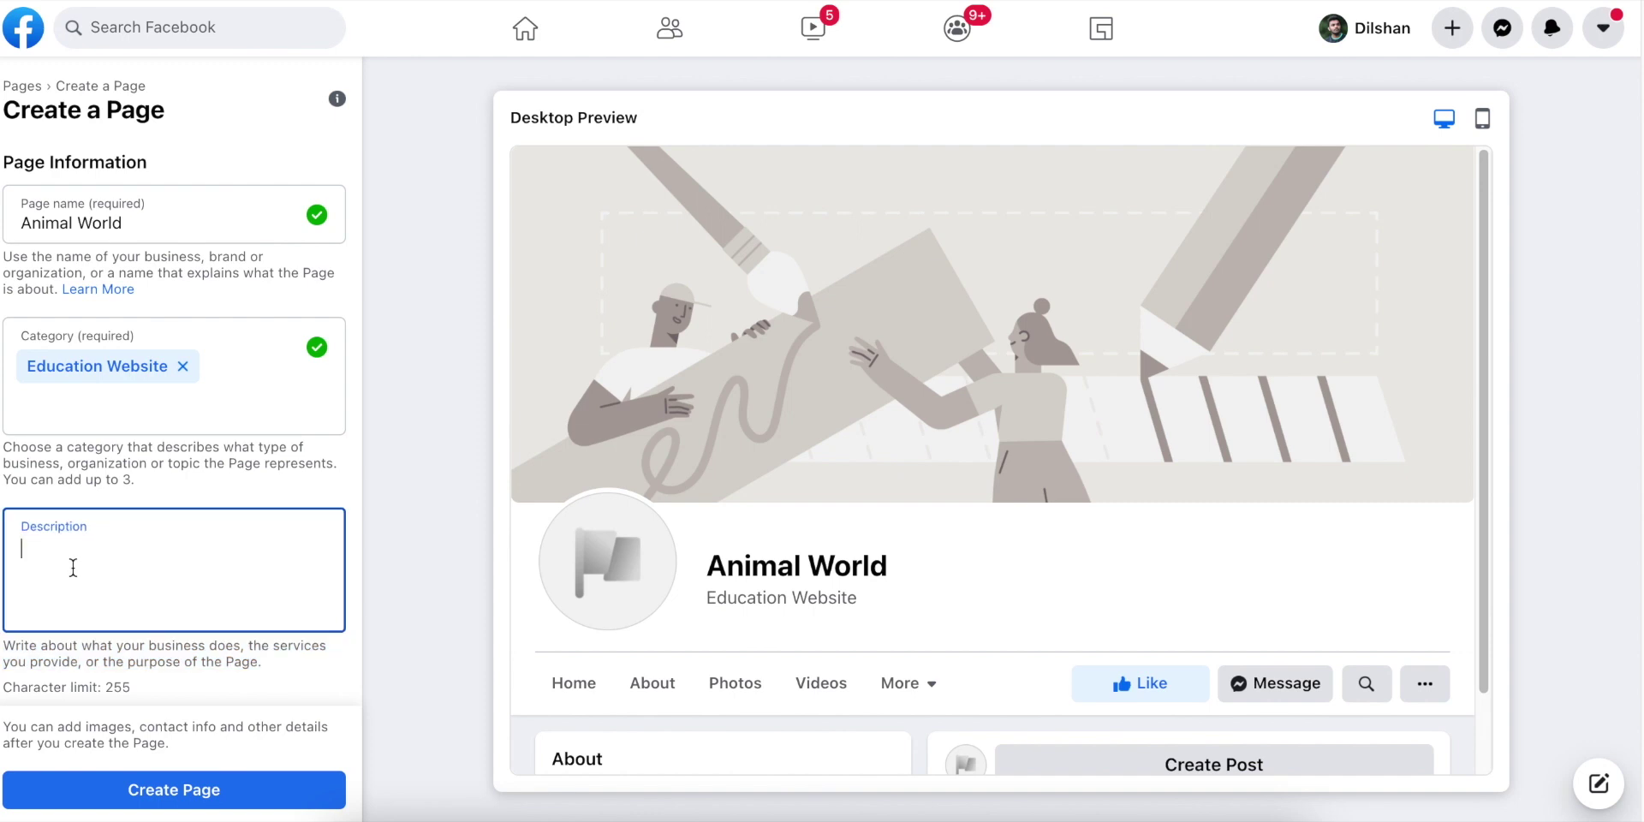
key(ctrl+v)
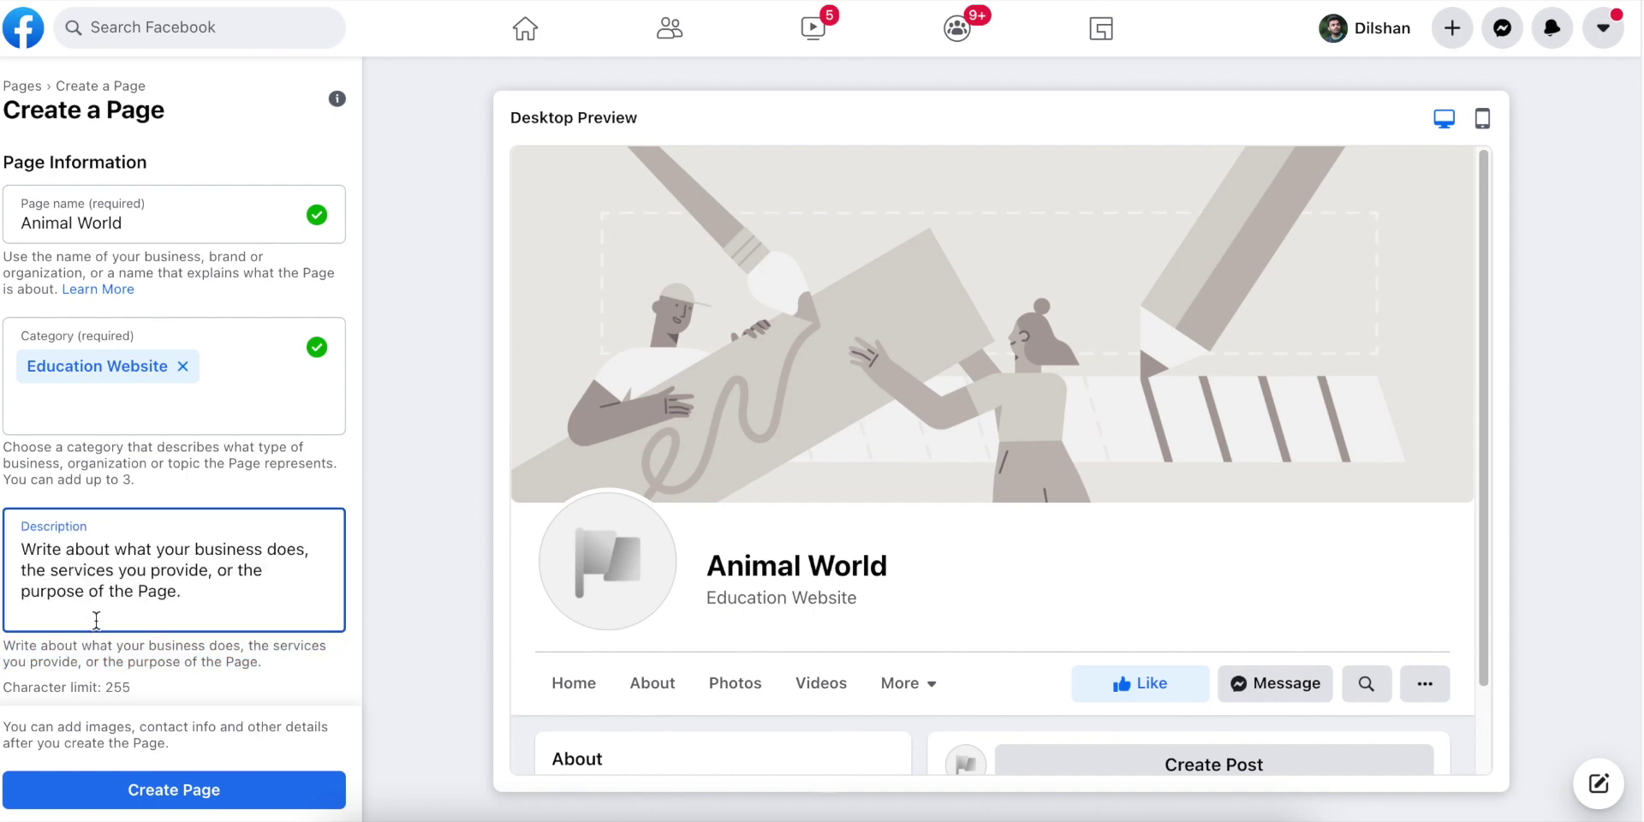
click(470, 589)
scroll(990, 572, down, 2)
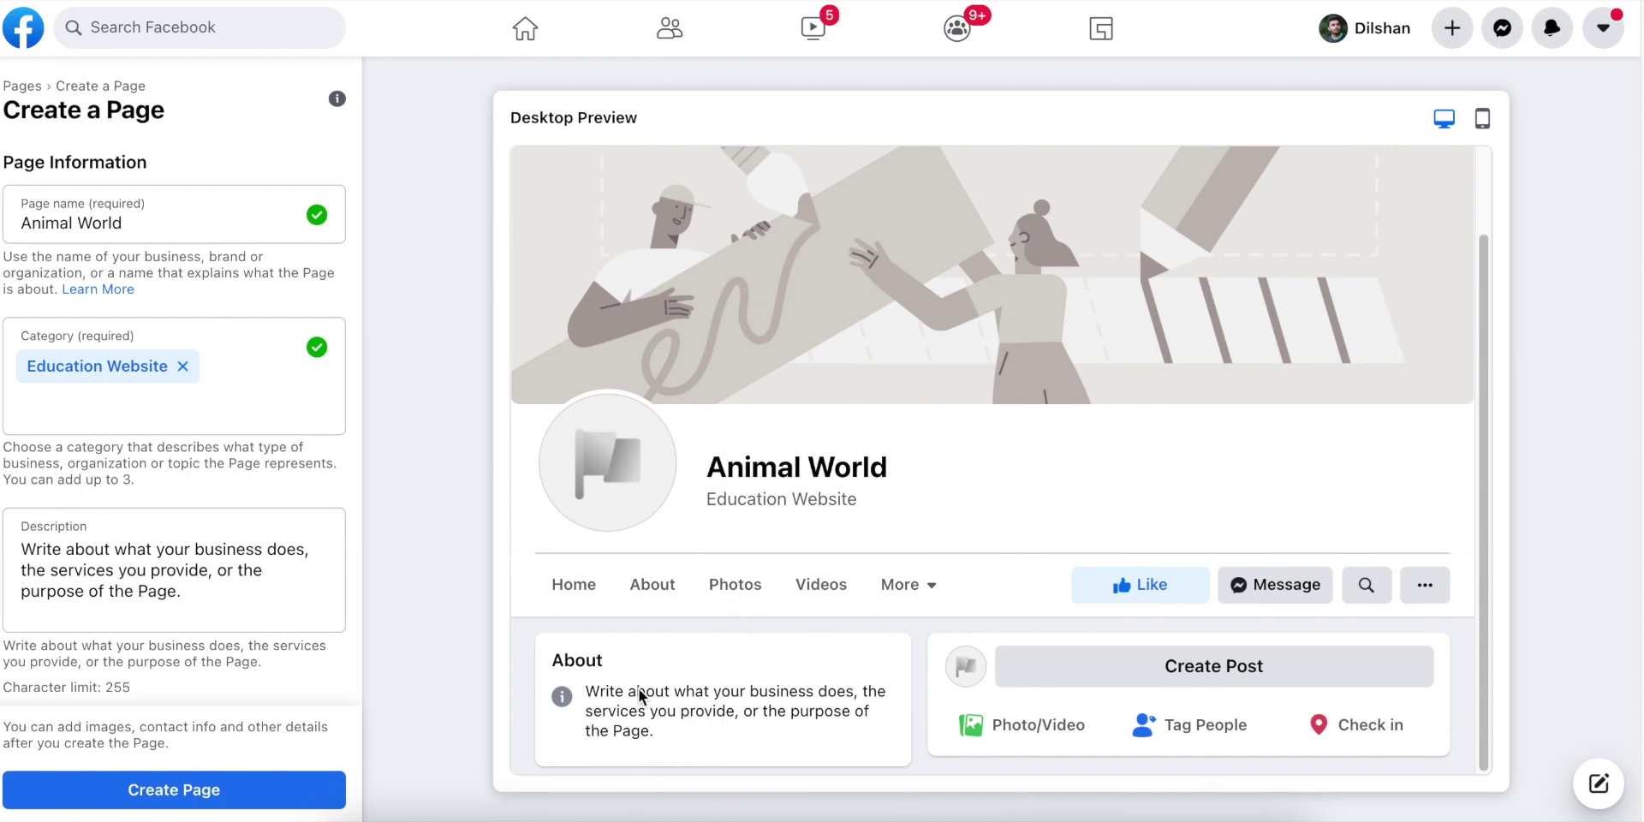
Create the Animal World page with the entered name, category and description.
click(160, 570)
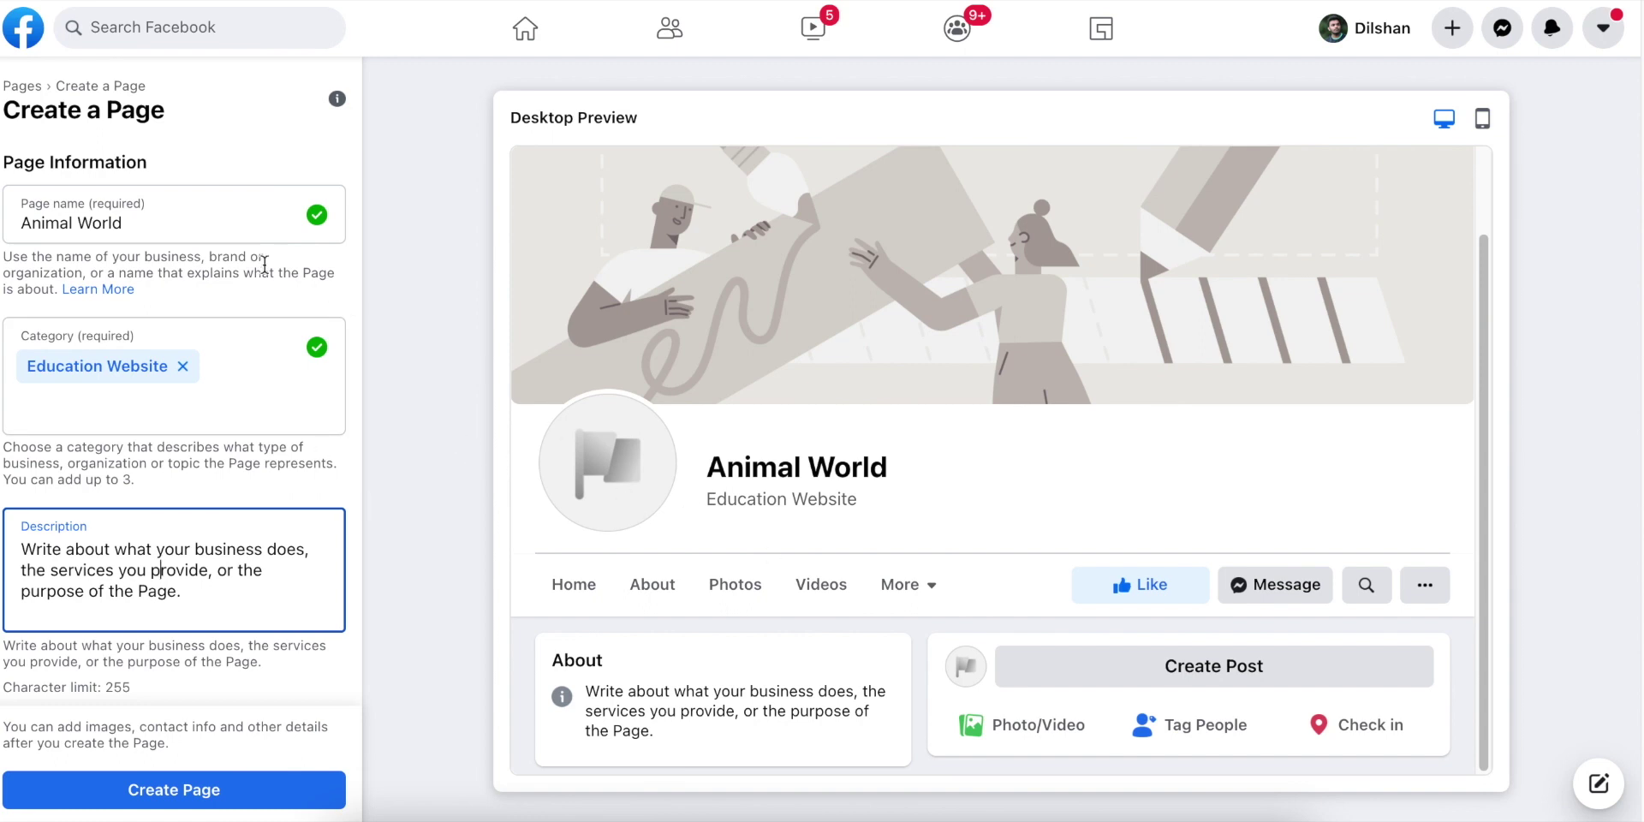
click(203, 225)
click(854, 492)
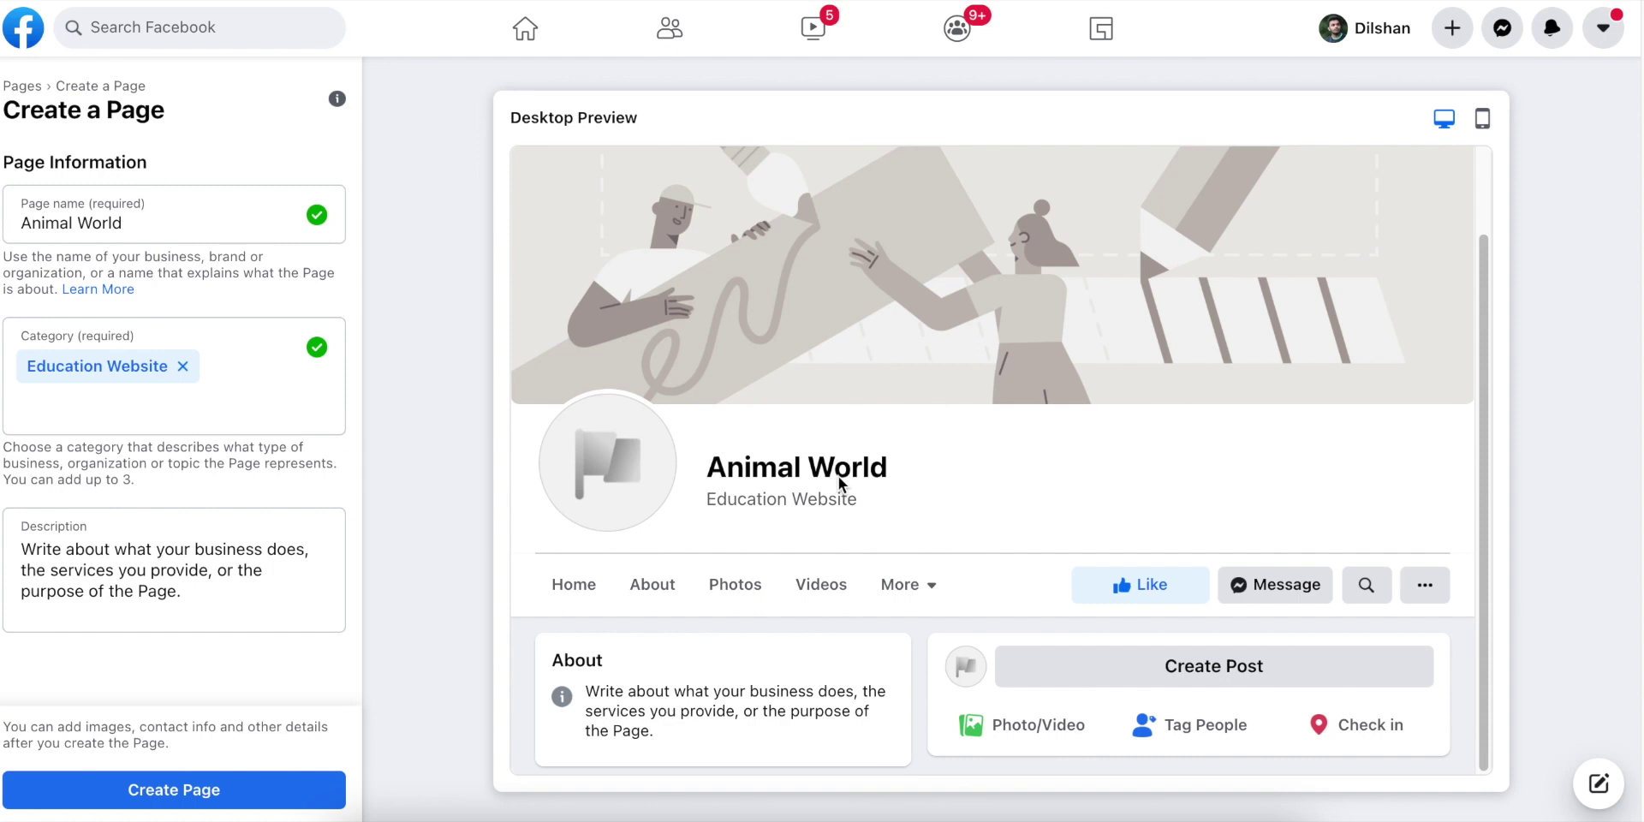
click(182, 793)
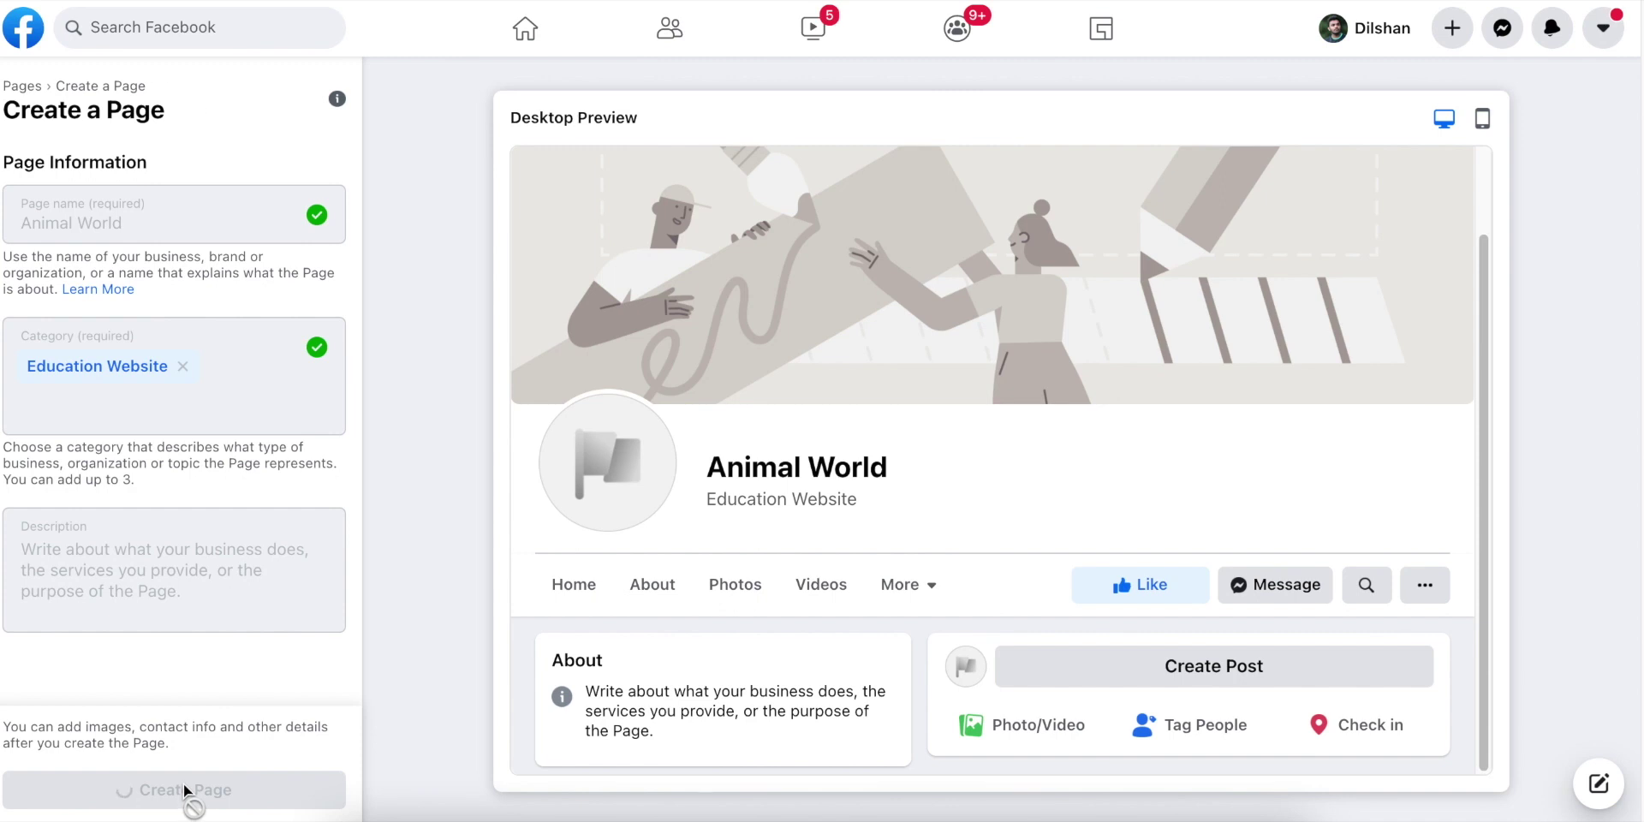
Add Domestic-feline-tabby-cat.jpeg from the Downloads folder as the page's profile picture.
scroll(219, 608, down, 3)
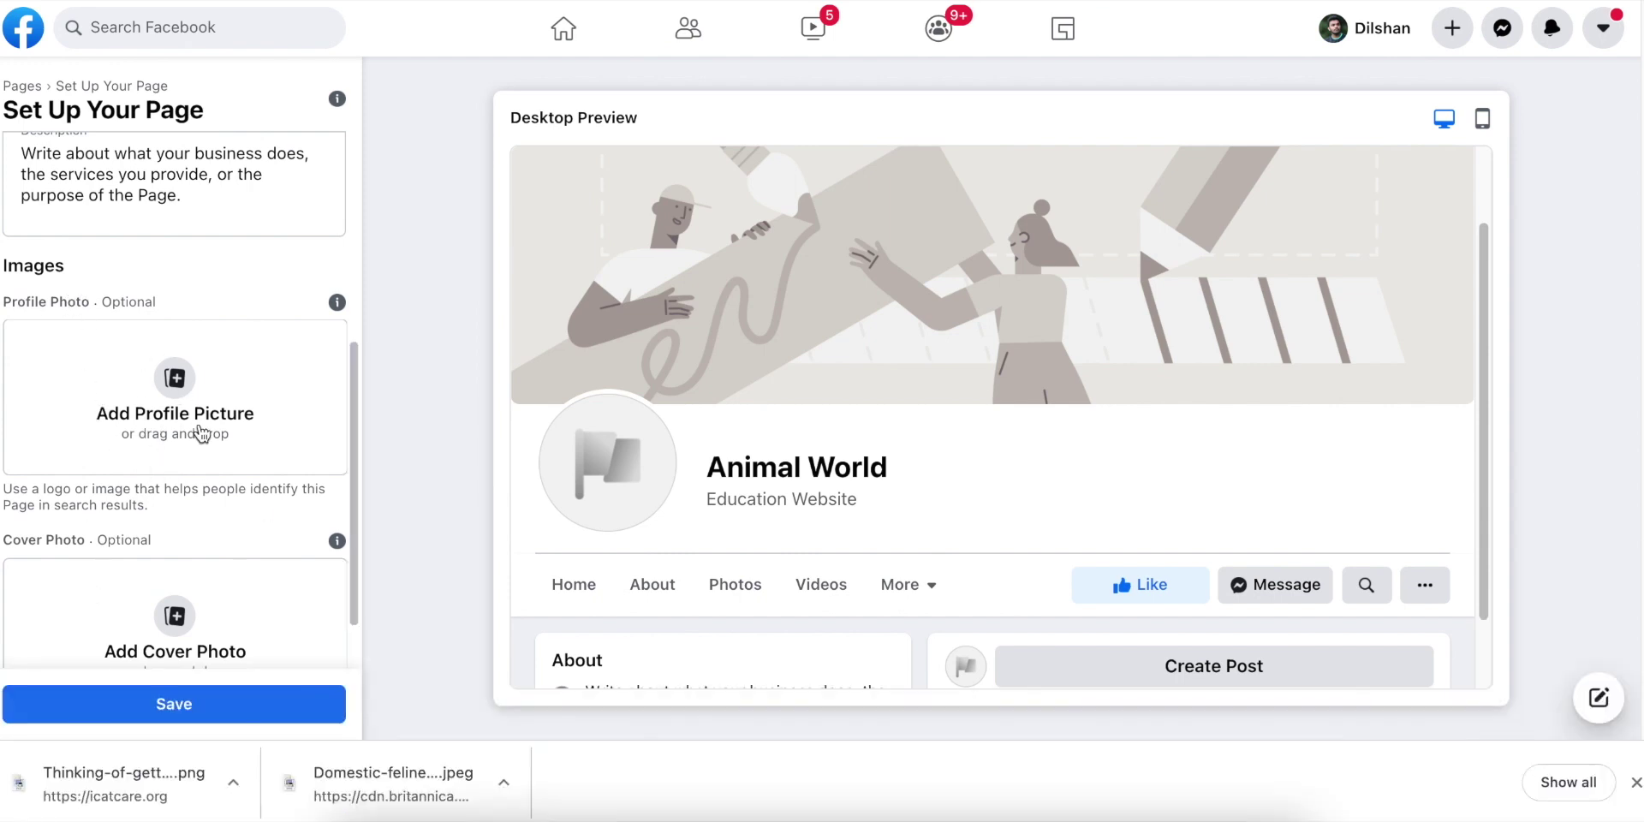
click(177, 410)
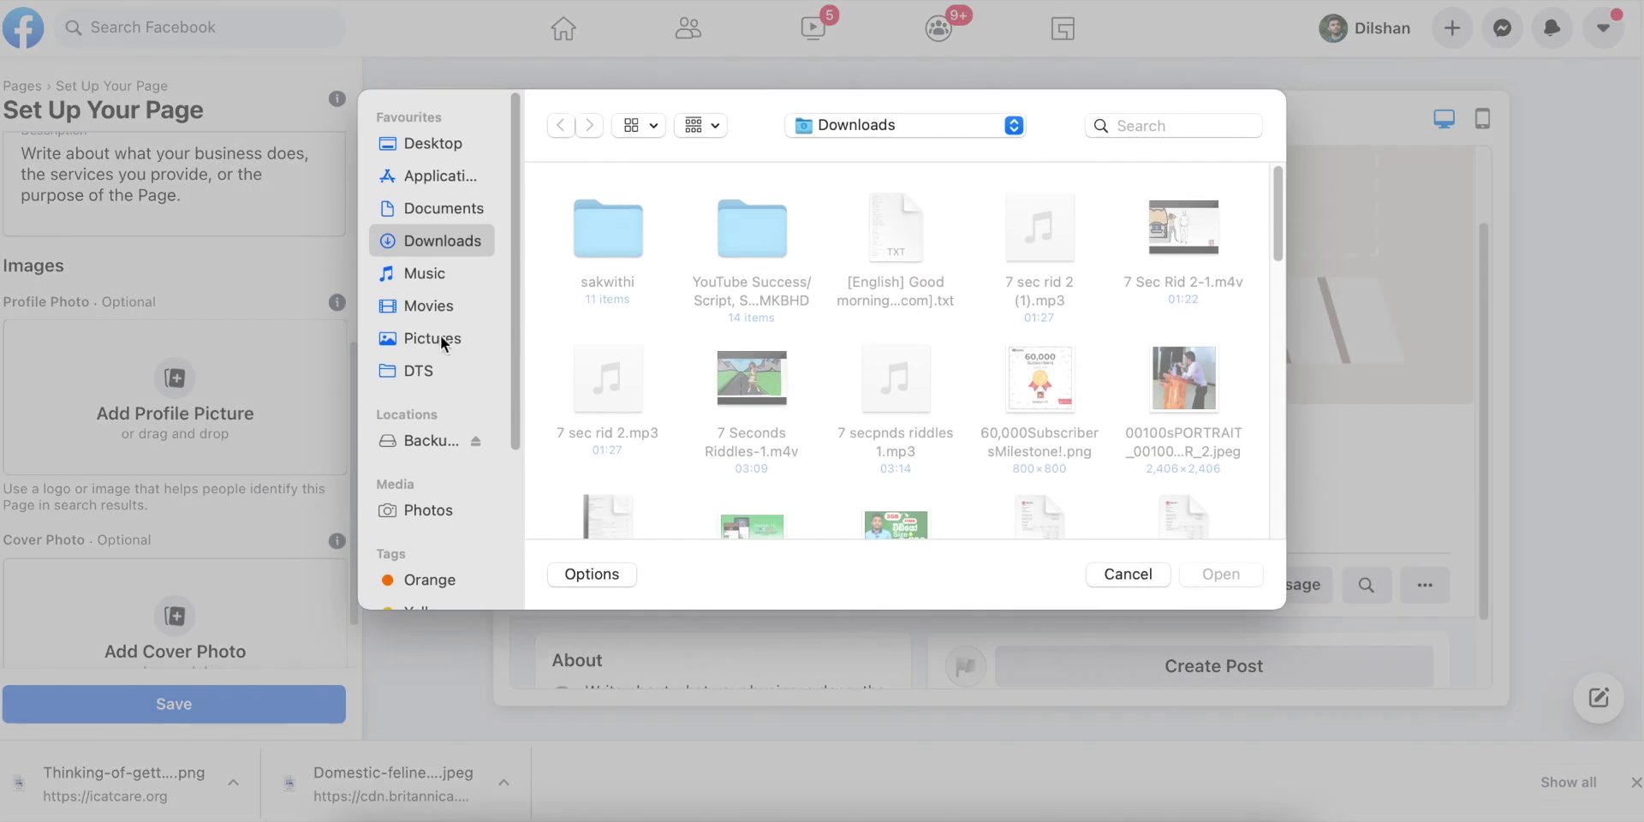
scroll(1143, 373, down, 15)
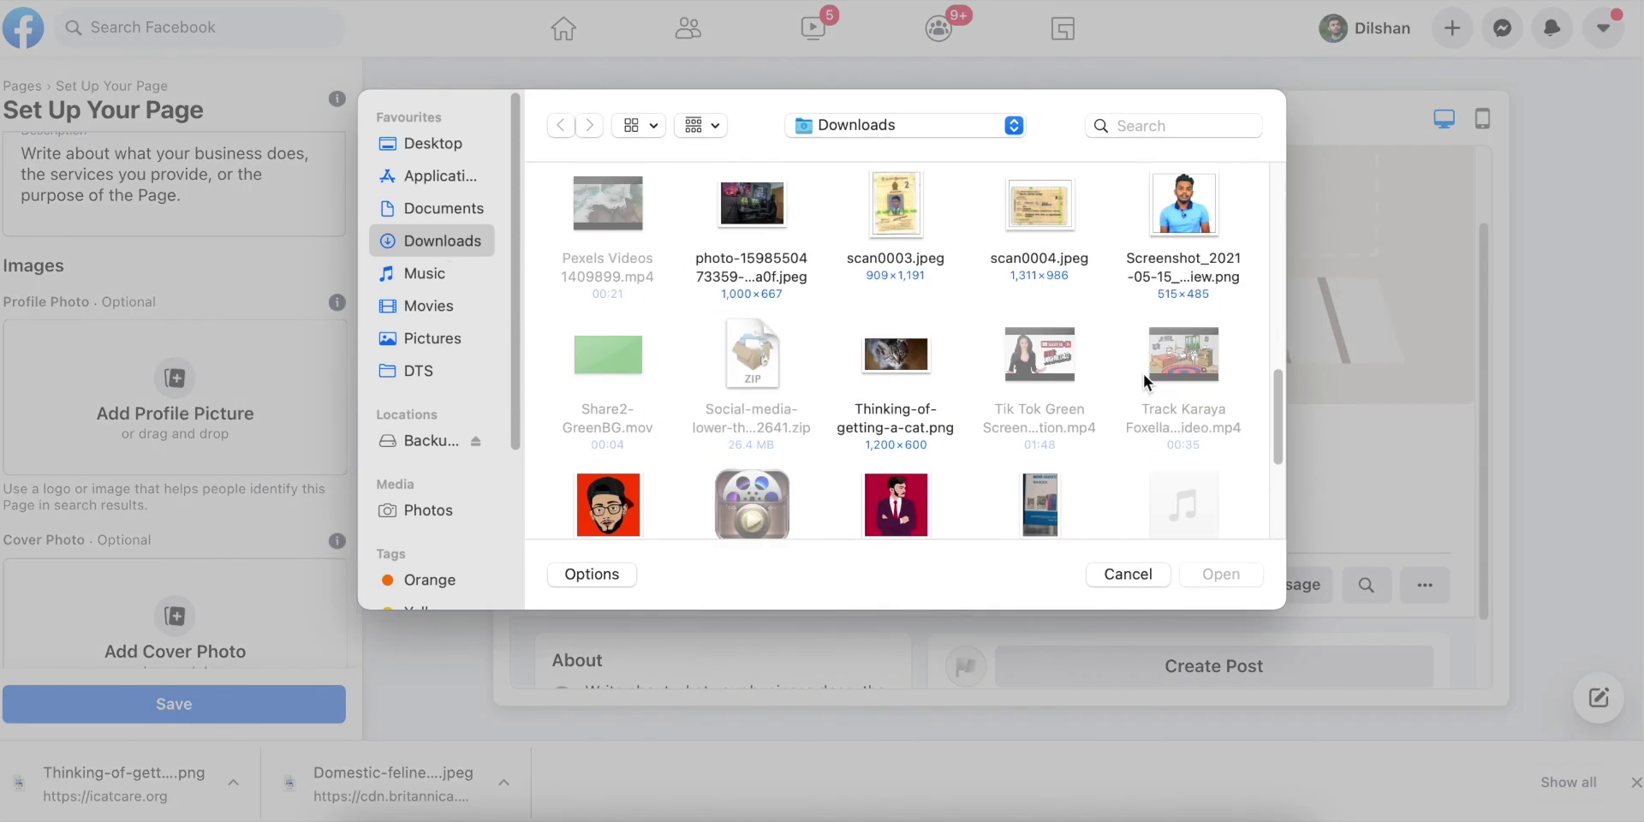
scroll(1070, 402, down, 3)
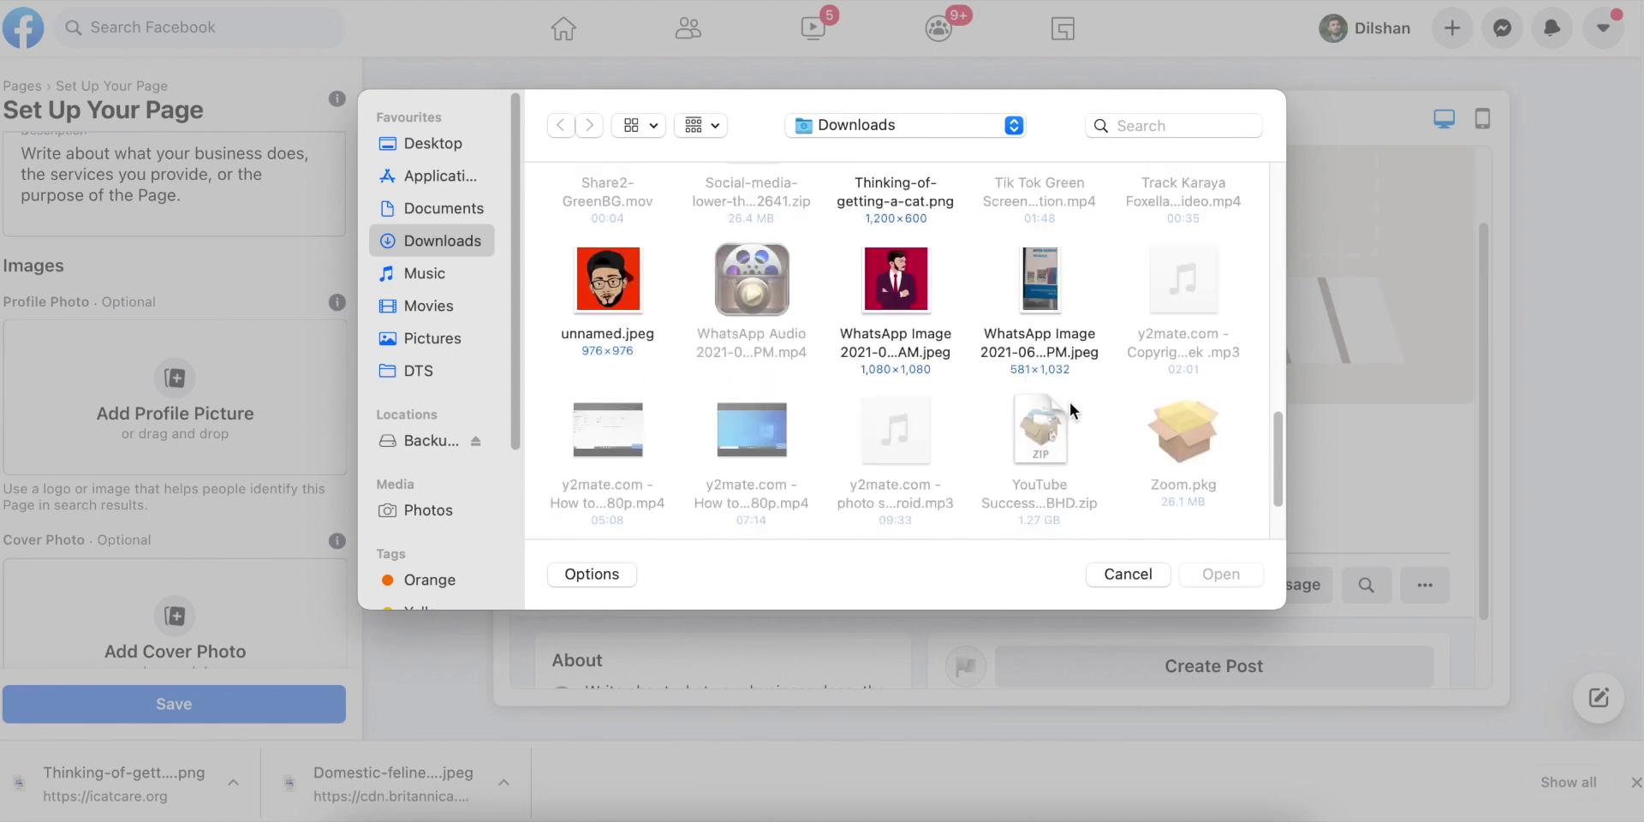
scroll(1071, 402, up, 5)
scroll(1071, 403, up, 10)
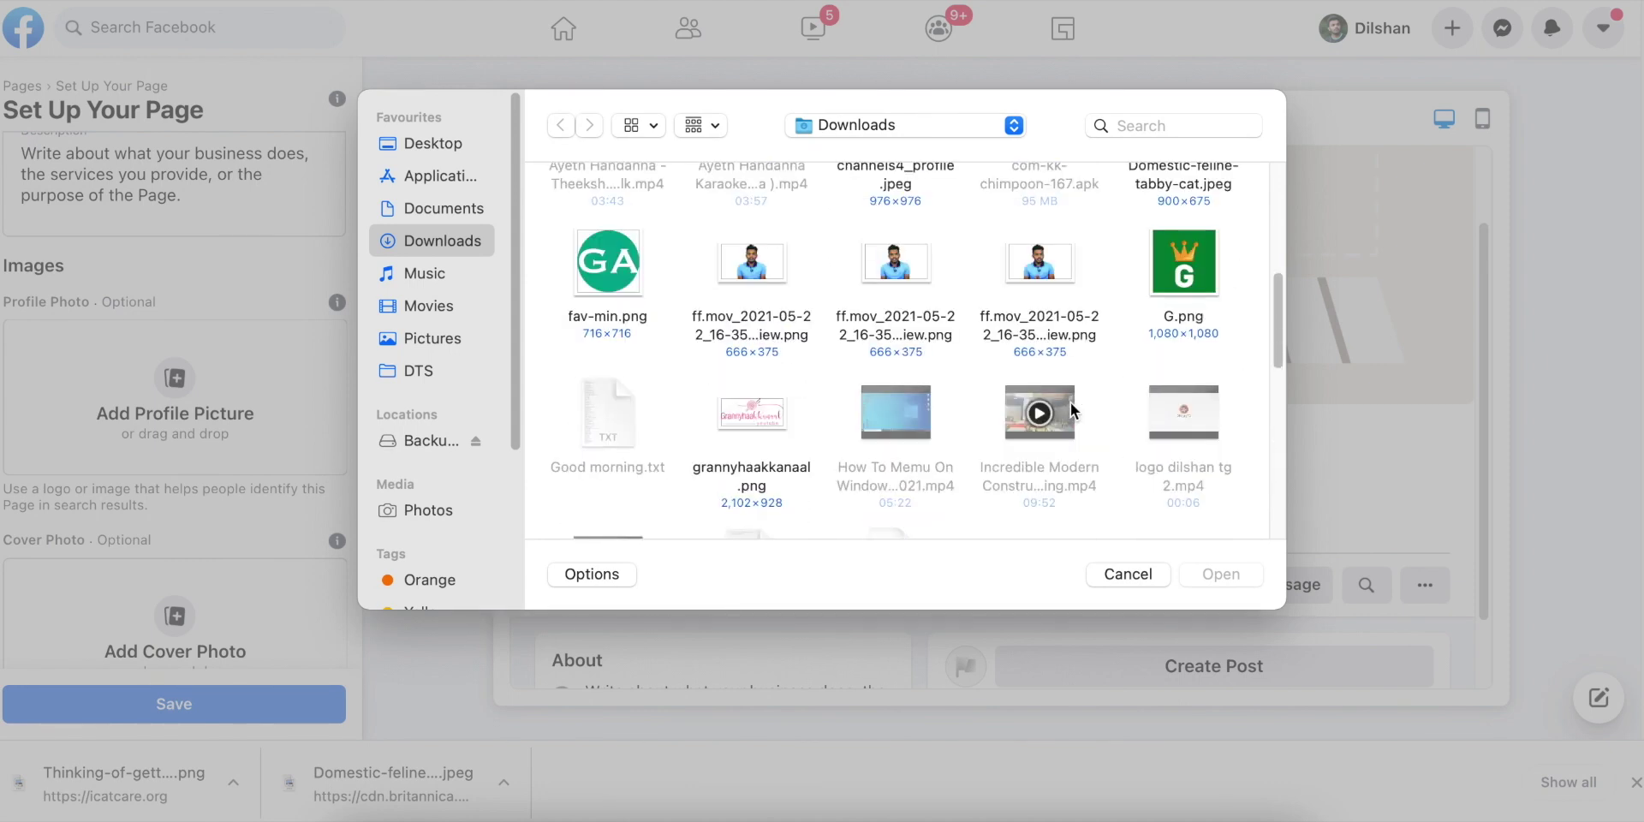
scroll(1070, 403, up, 4)
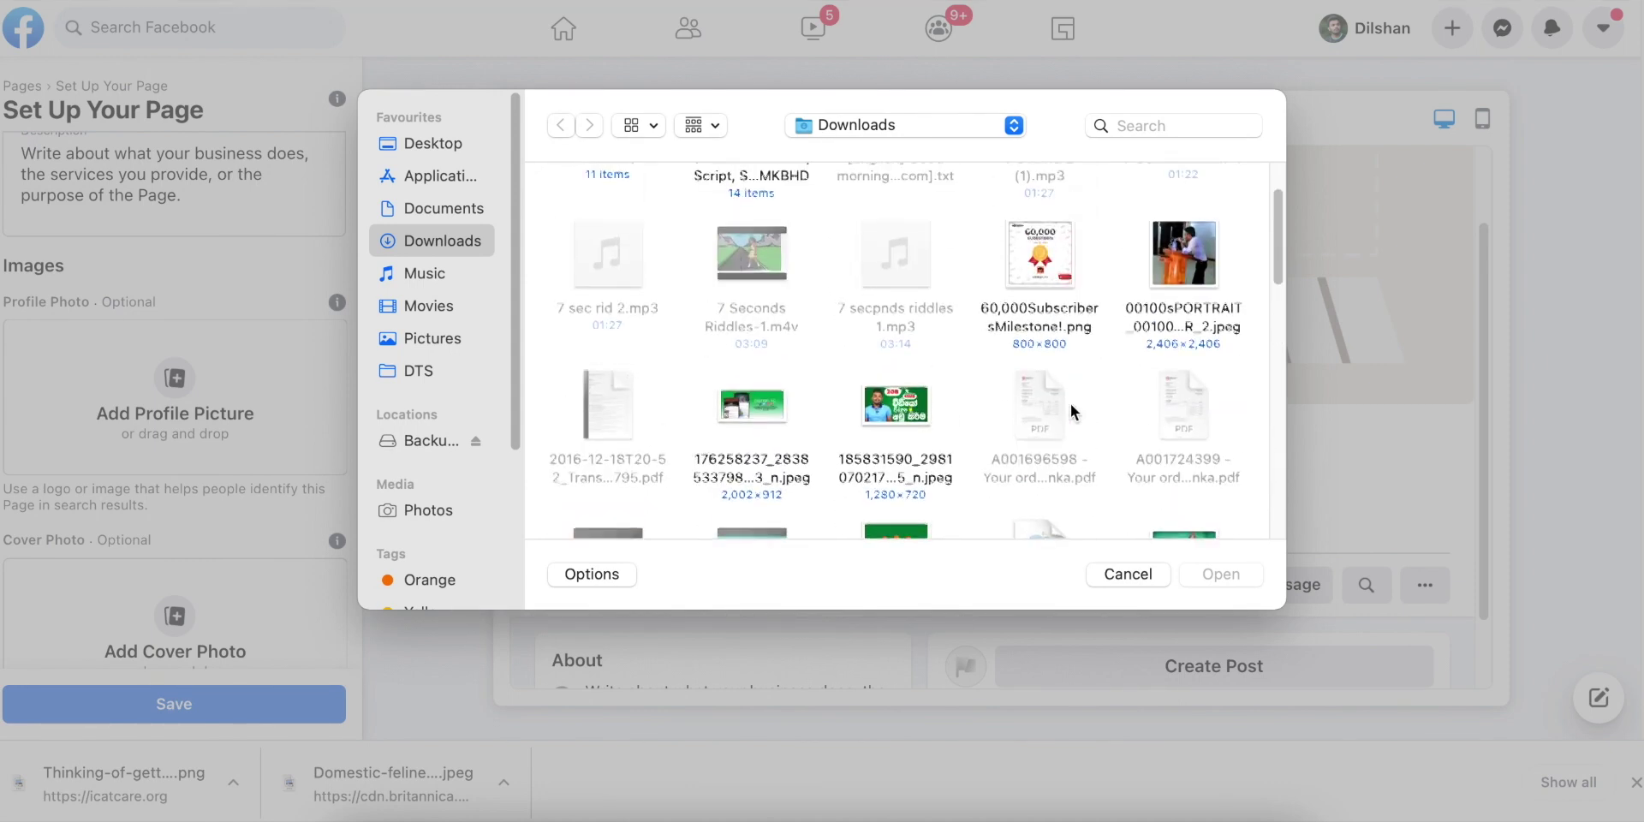
scroll(1070, 403, down, 5)
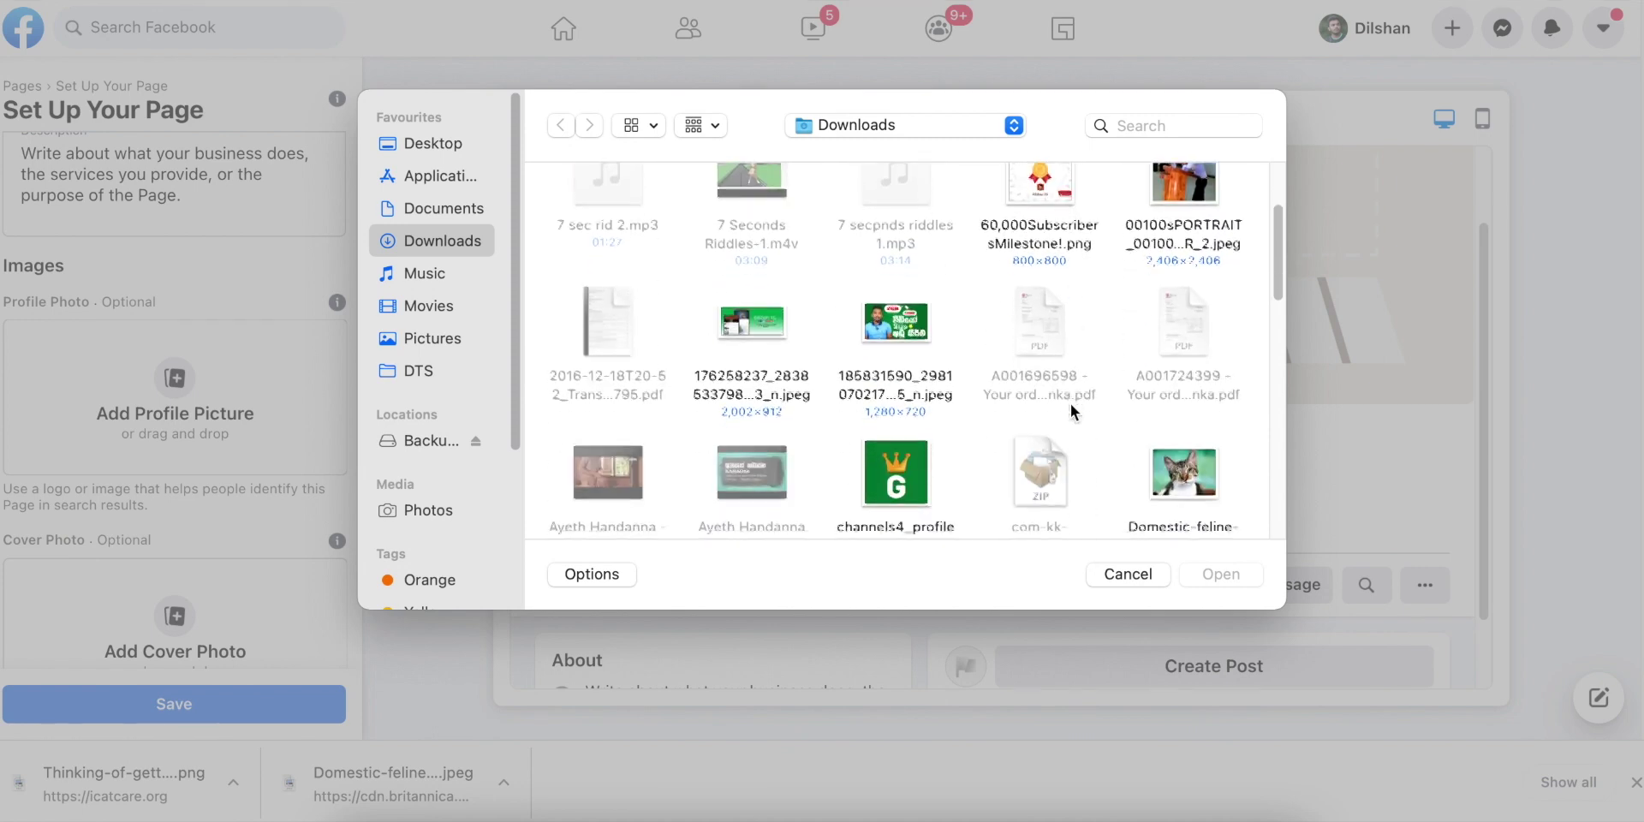
click(1170, 439)
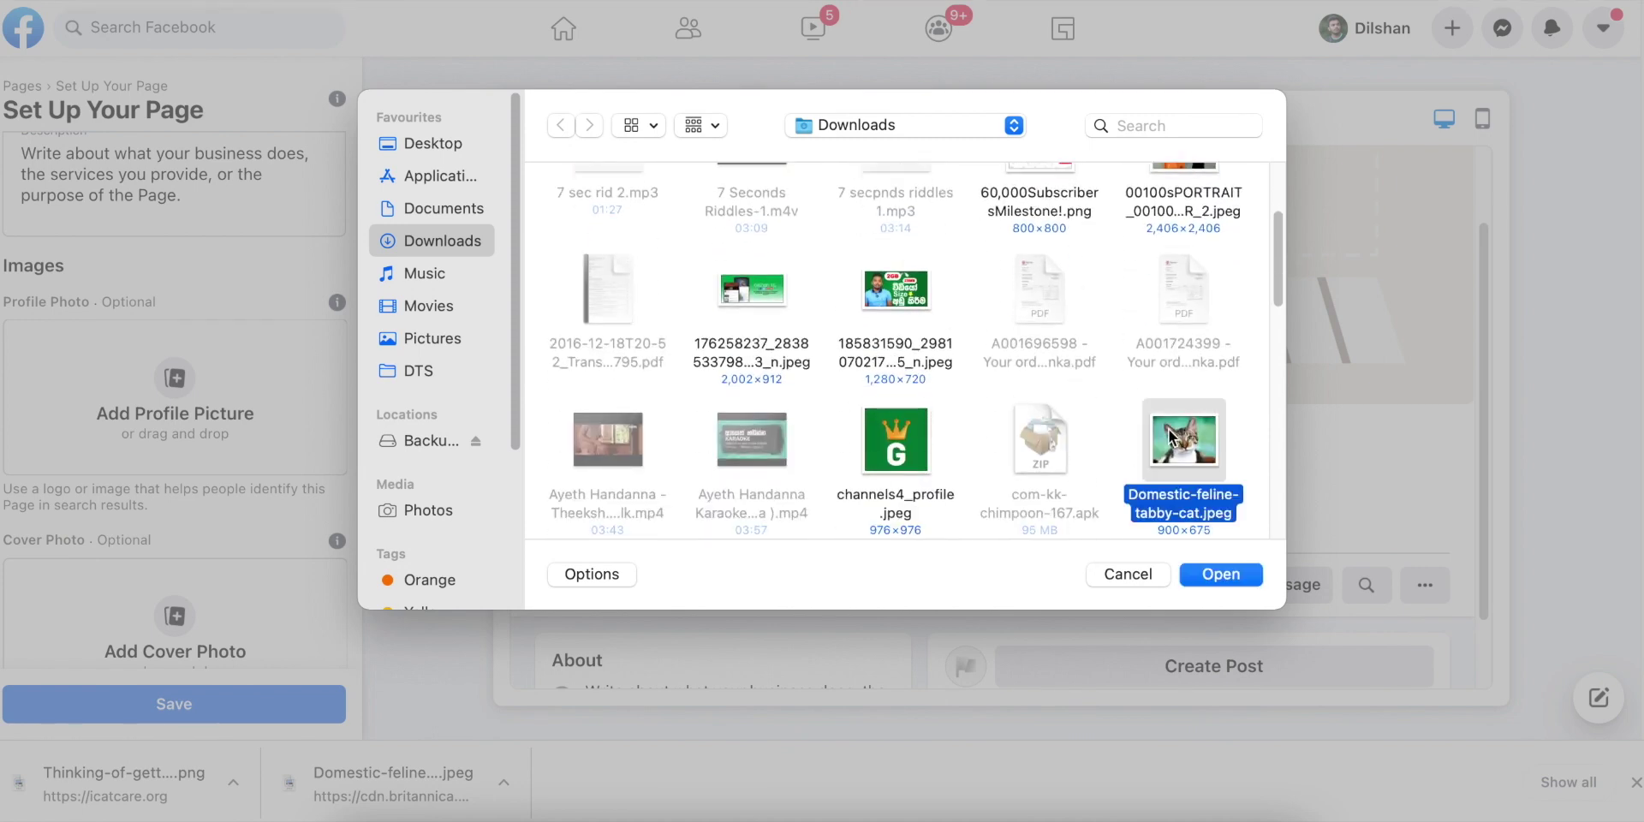
click(1242, 582)
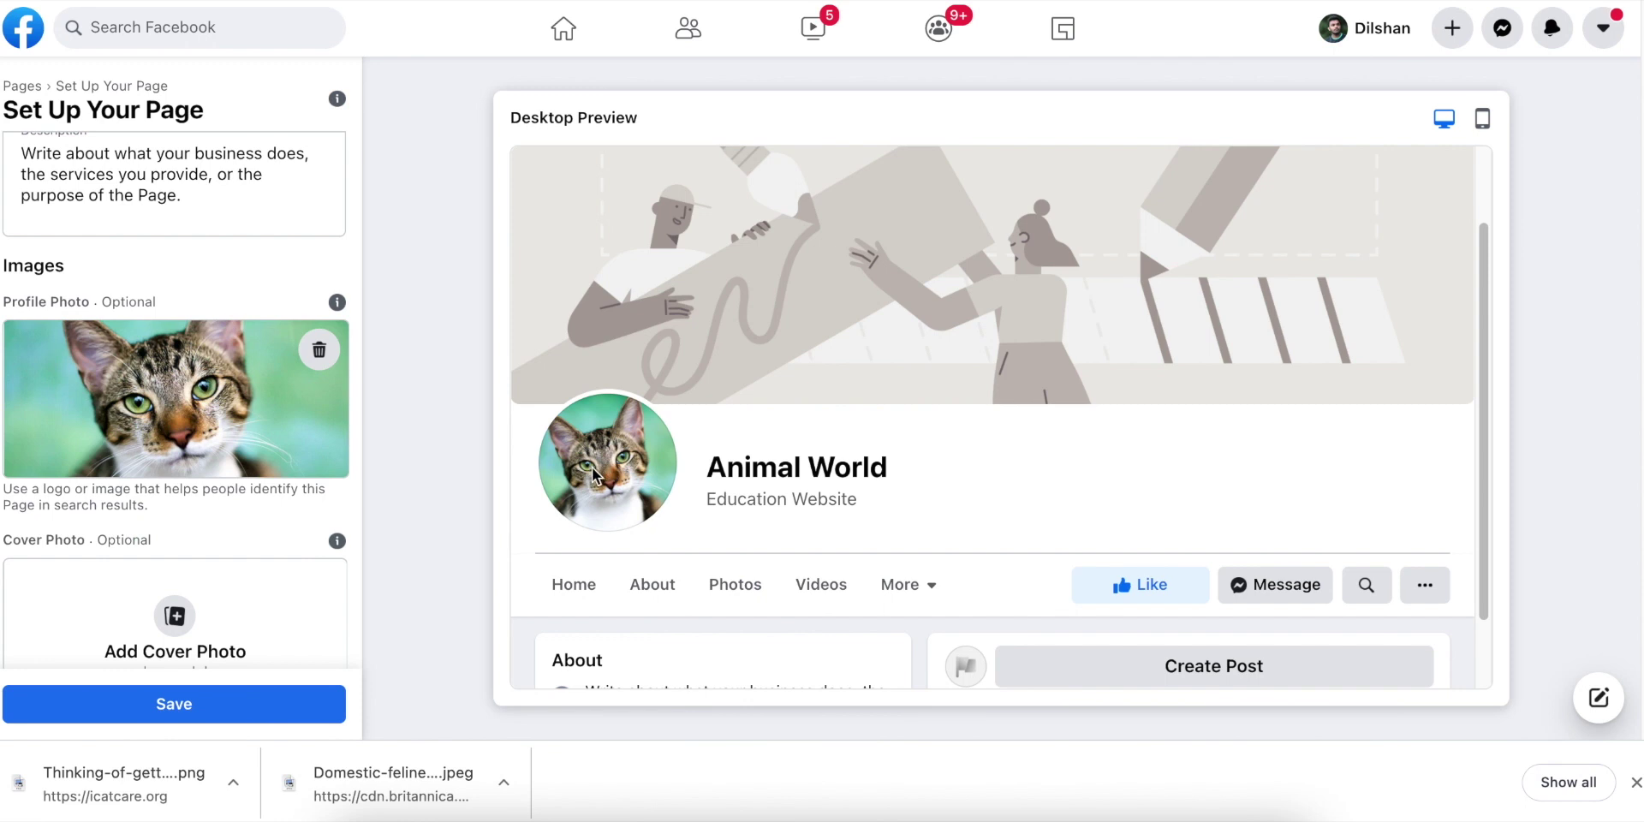
Add Thinking-of-getting-a-cat.png from the Downloads folder as the page's cover photo.
scroll(175, 546, down, 1)
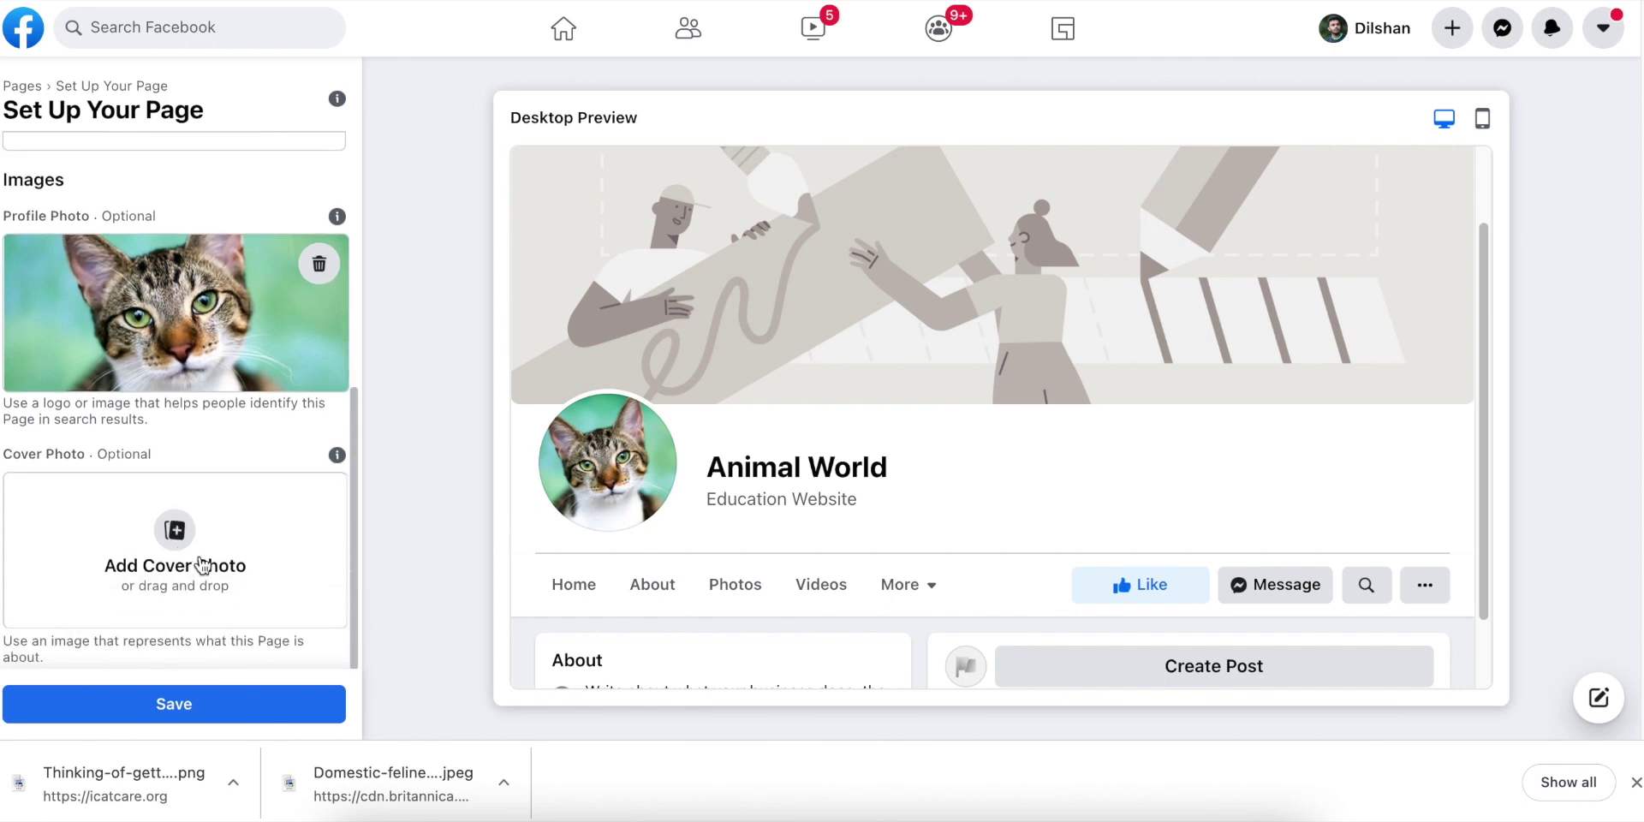
click(190, 562)
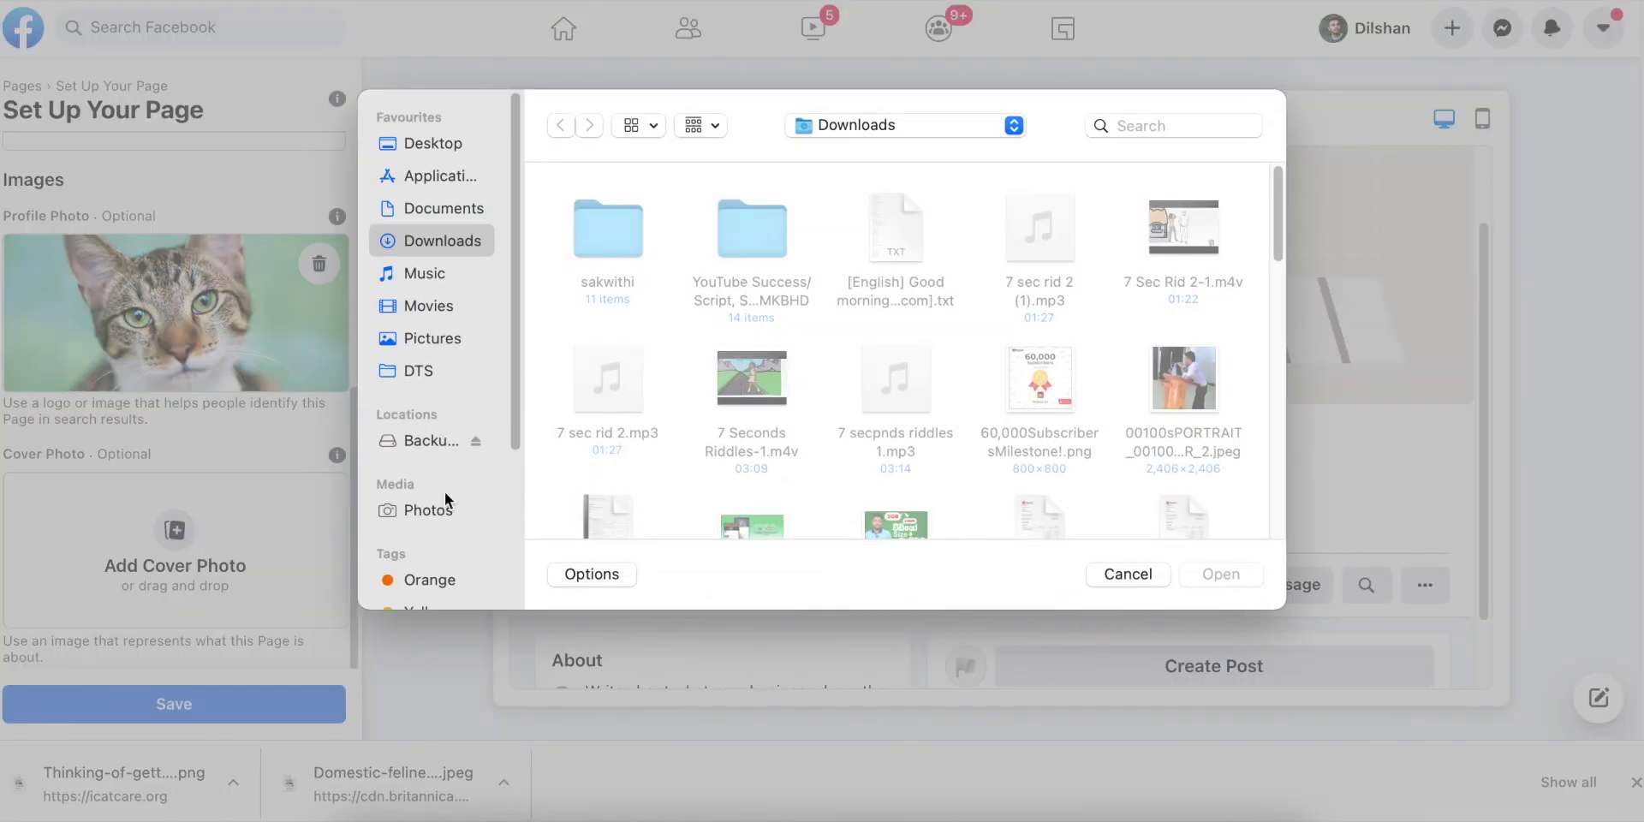
scroll(1192, 348, down, 5)
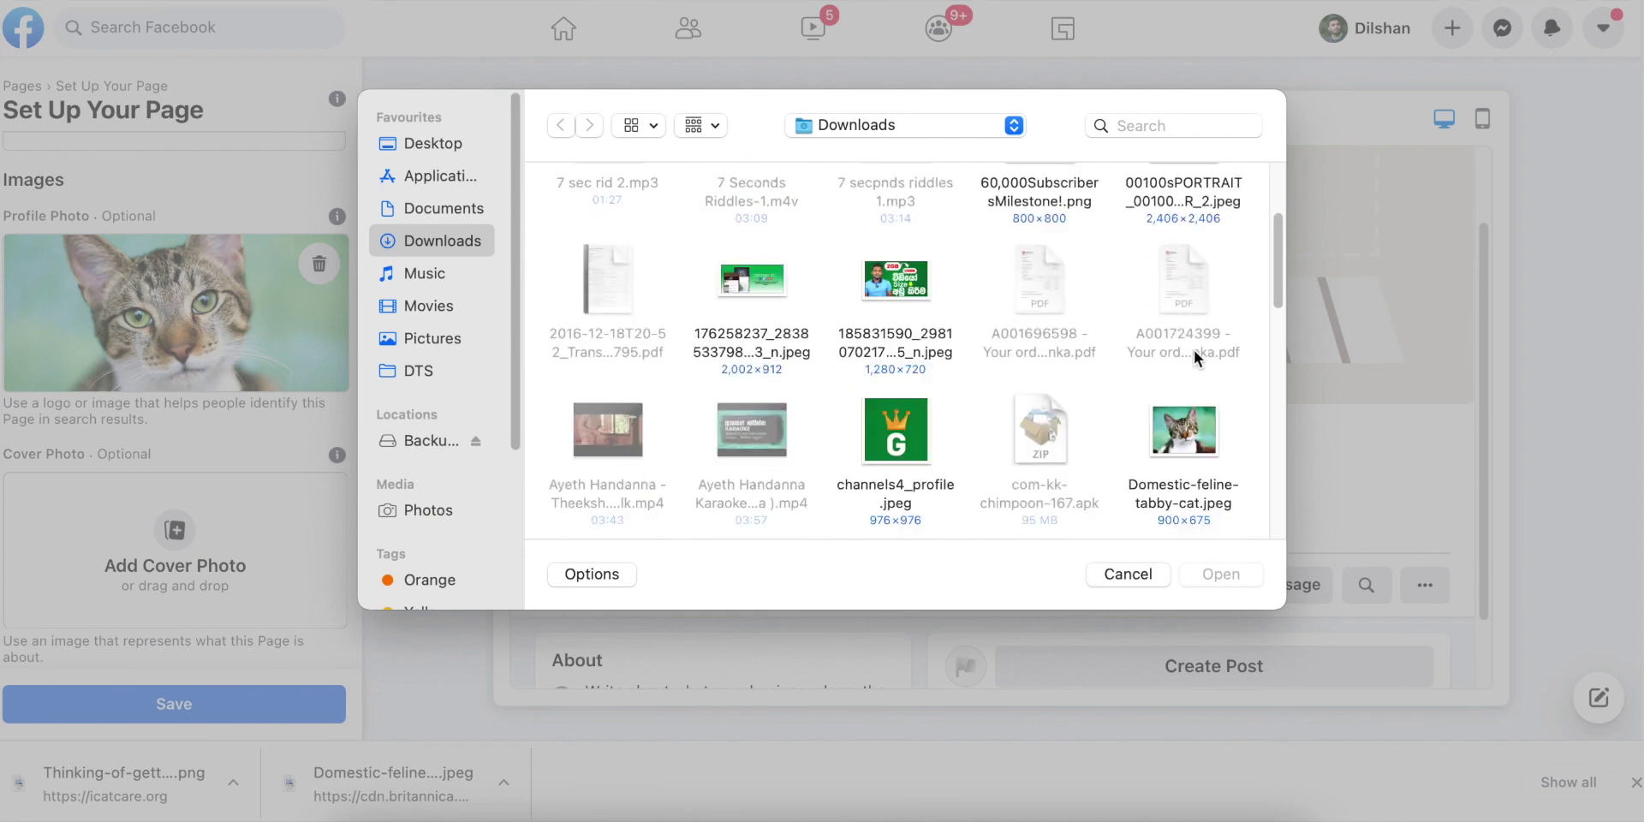
scroll(1200, 373, down, 5)
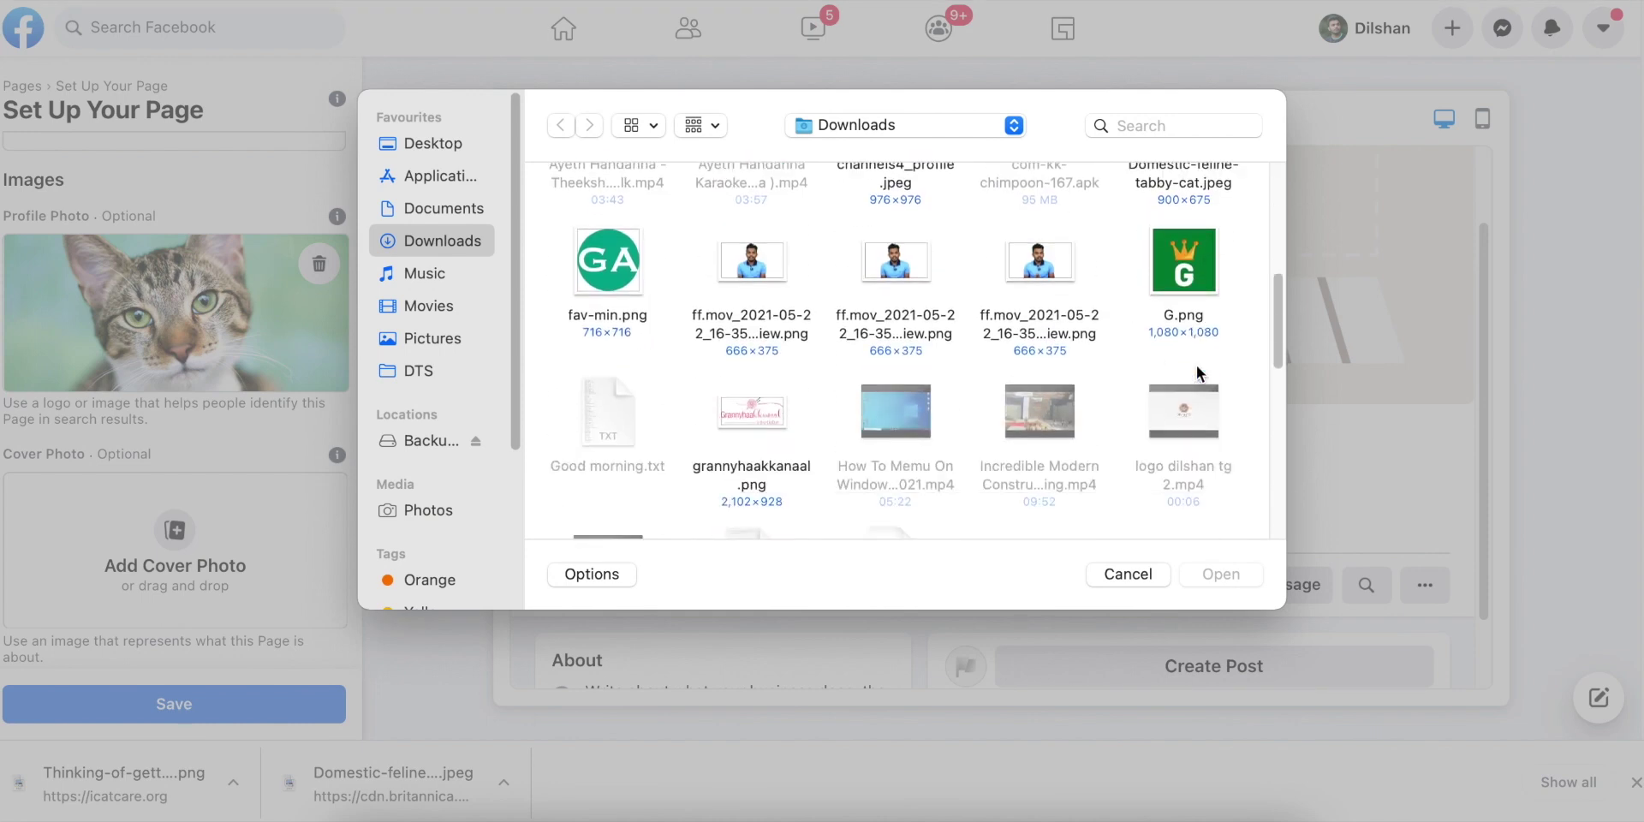
scroll(1200, 374, down, 2)
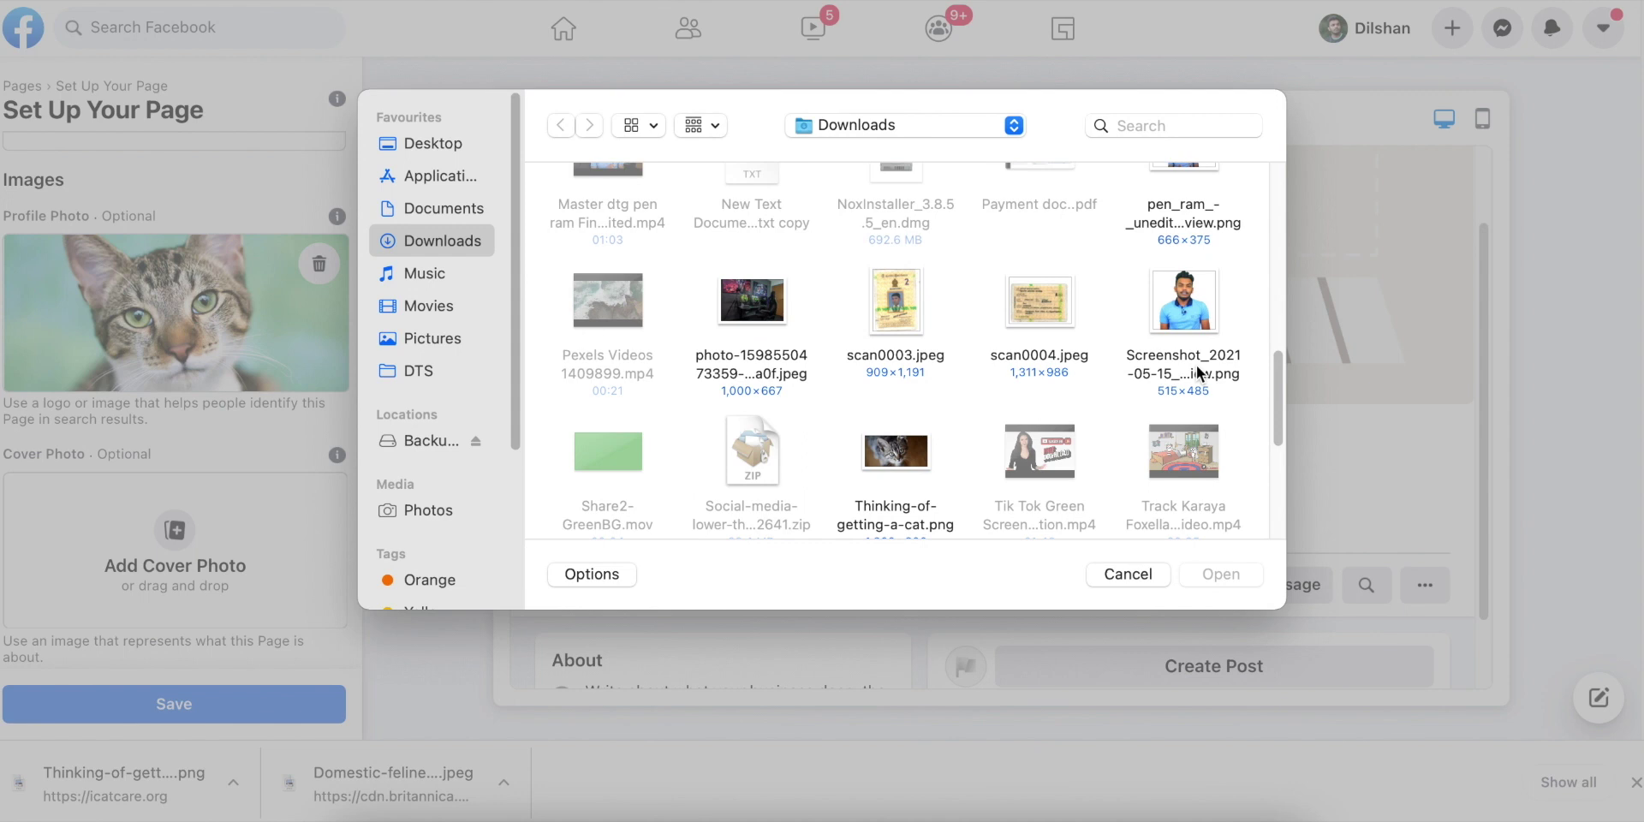
click(897, 427)
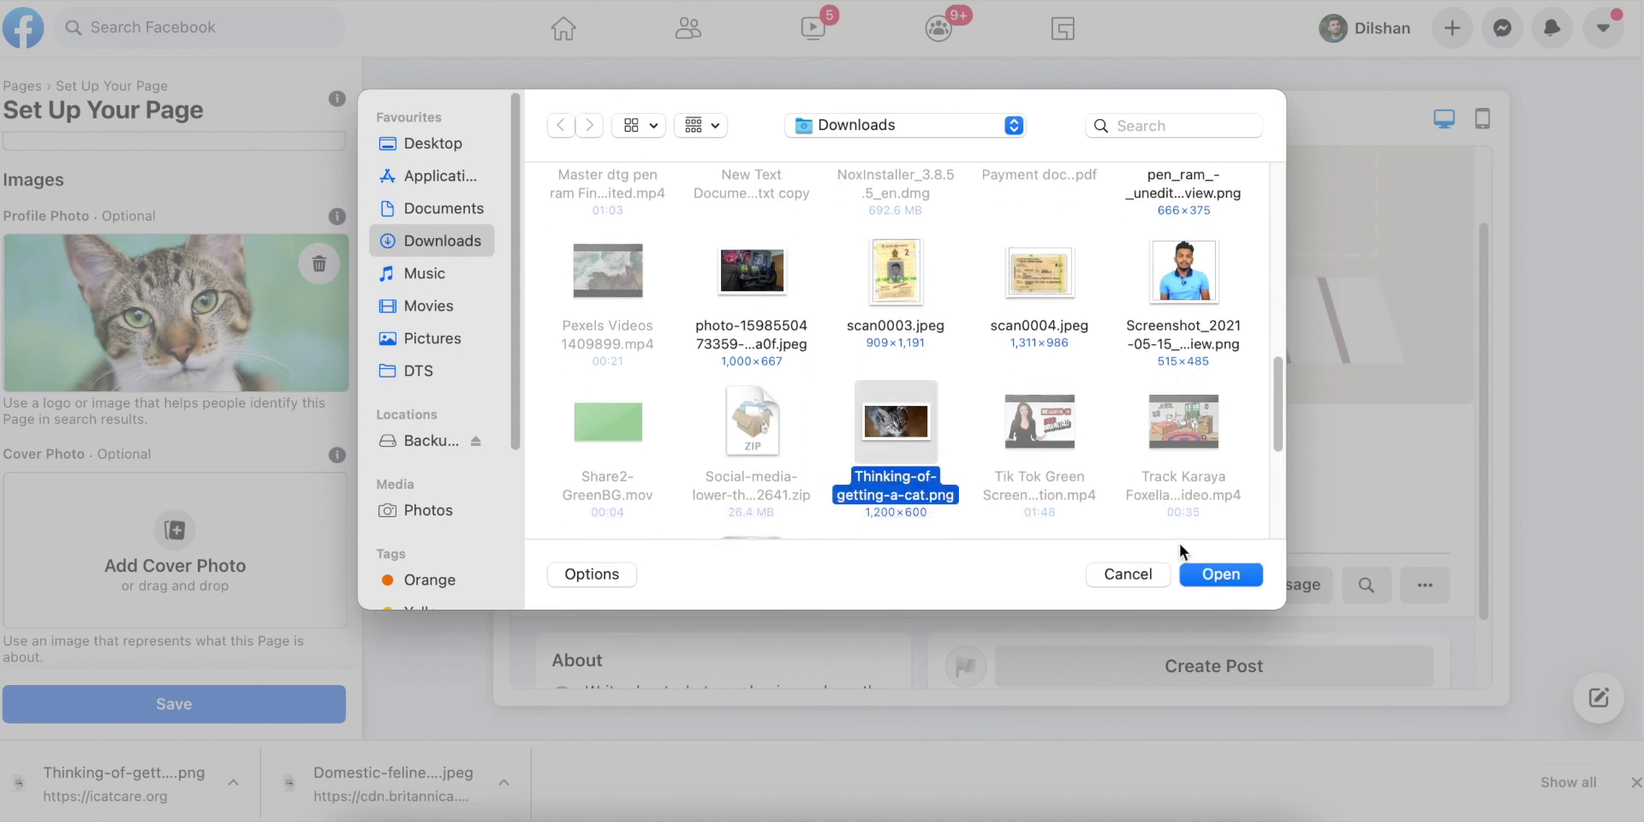
click(1203, 574)
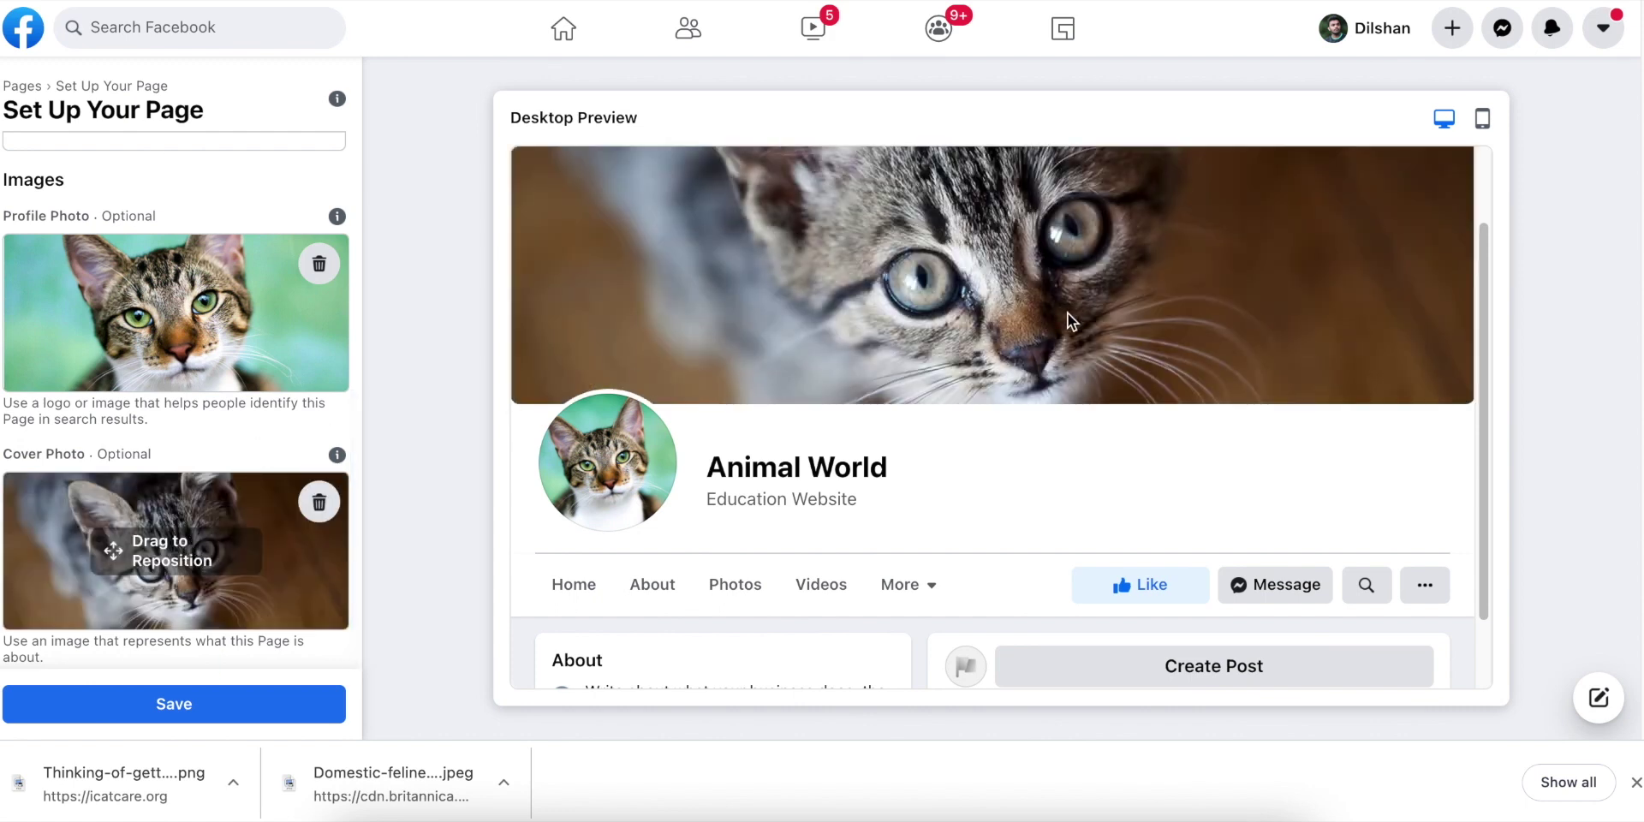
Shift the cover photo slightly upward within its frame and save the page setup.
scroll(1187, 337, down, 1)
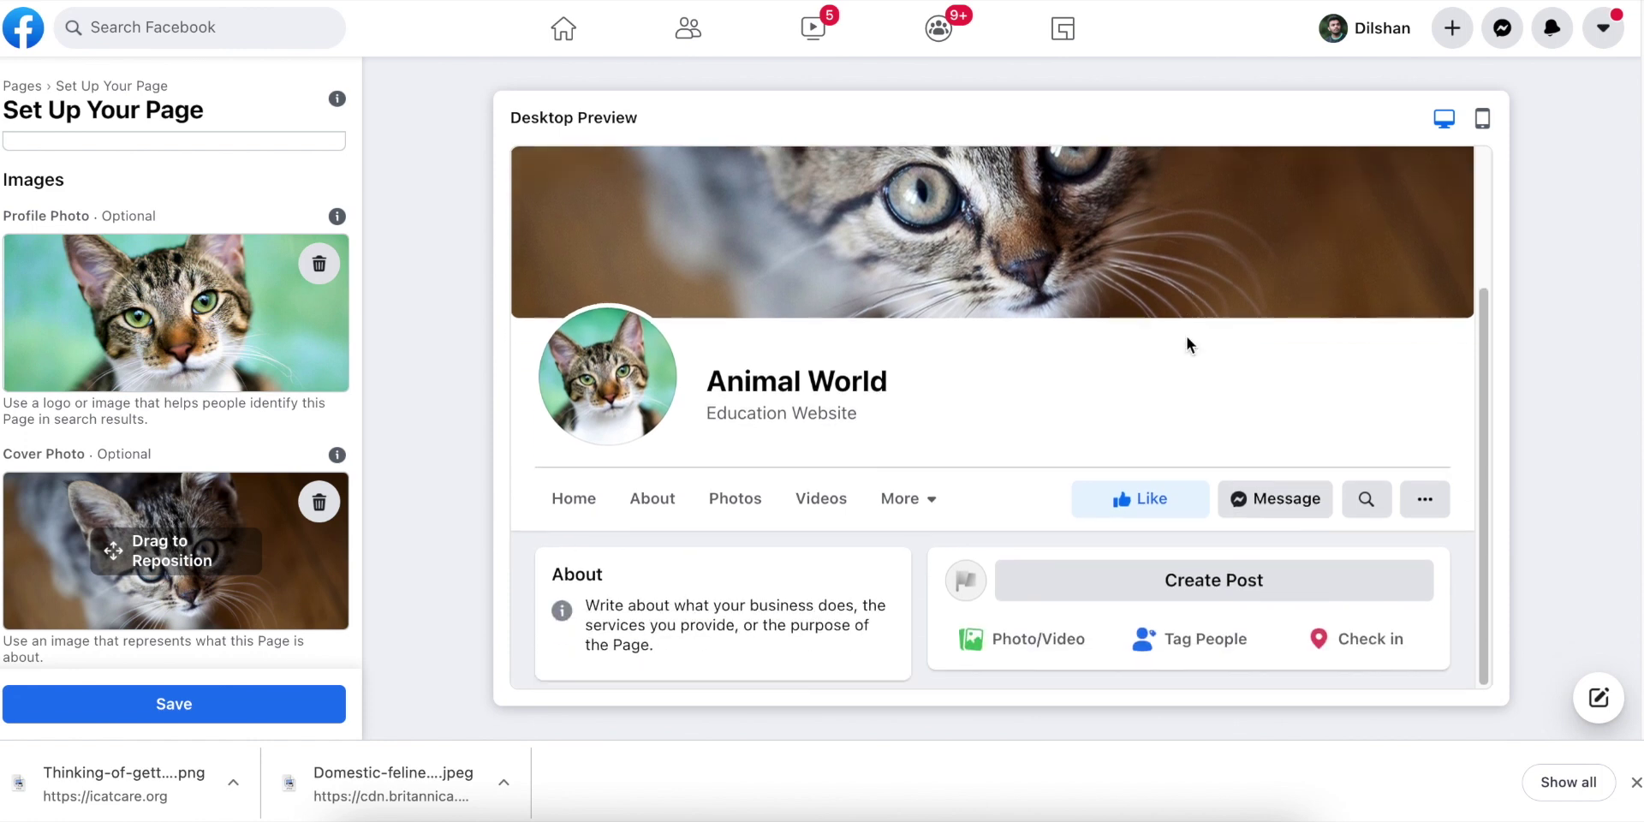
scroll(1189, 339, up, 2)
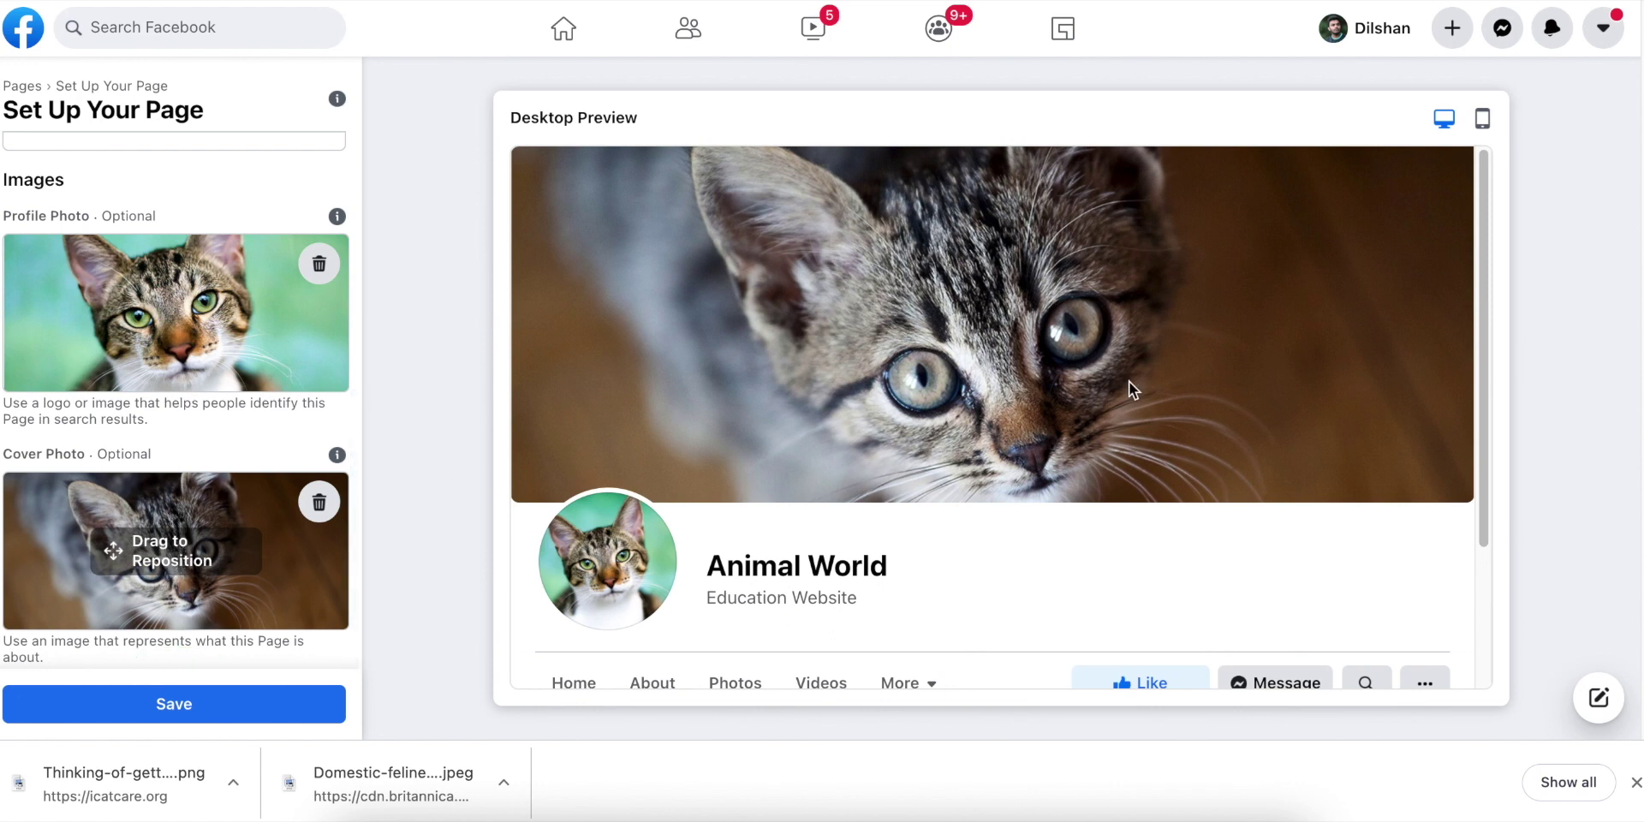
drag(211, 573, 209, 542)
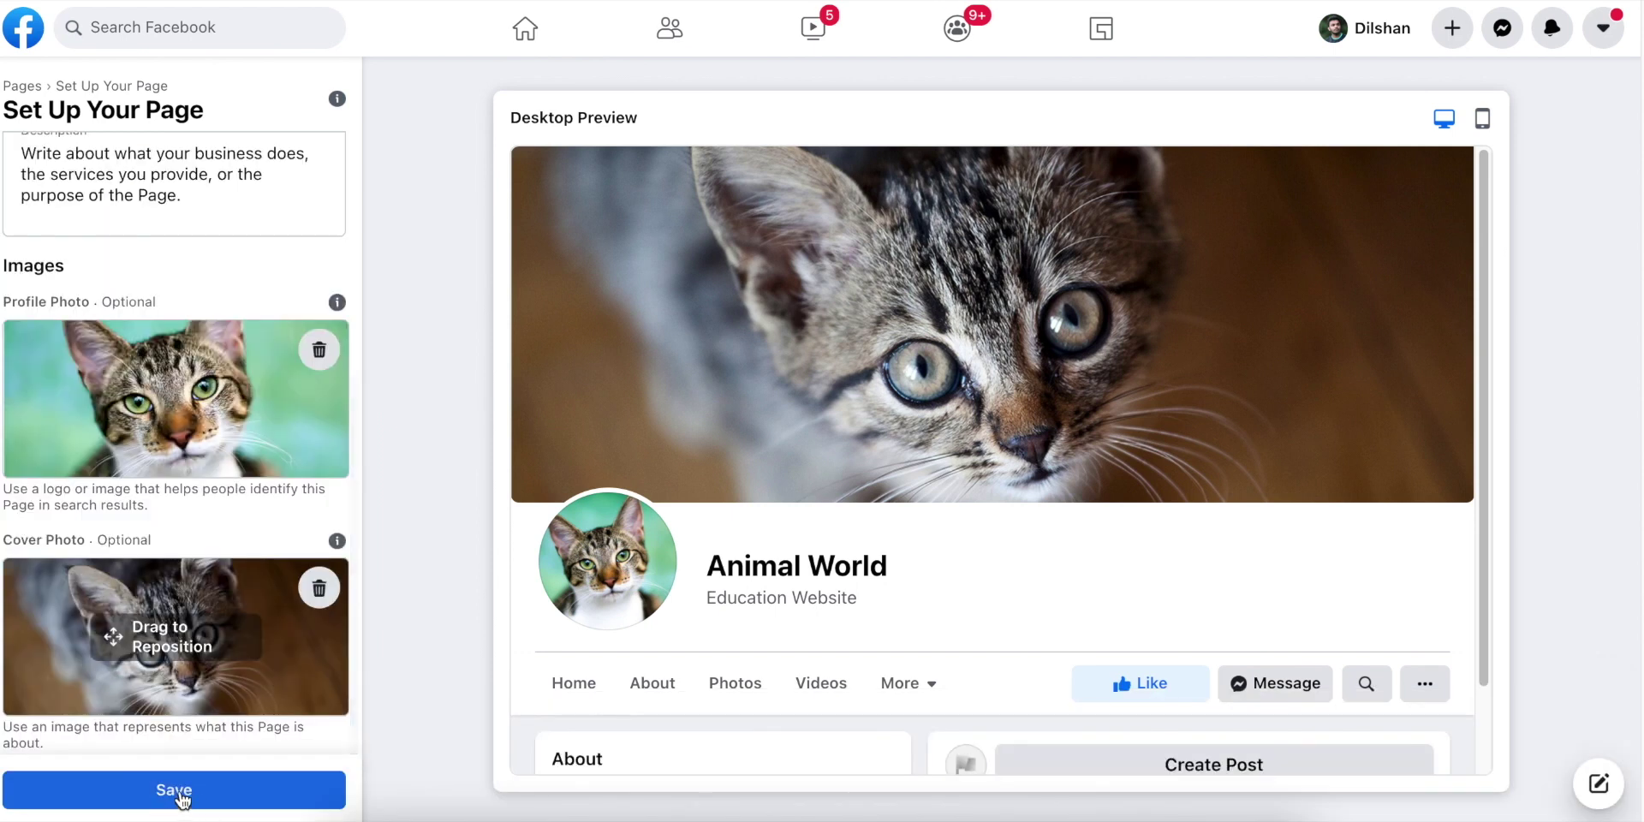
click(189, 790)
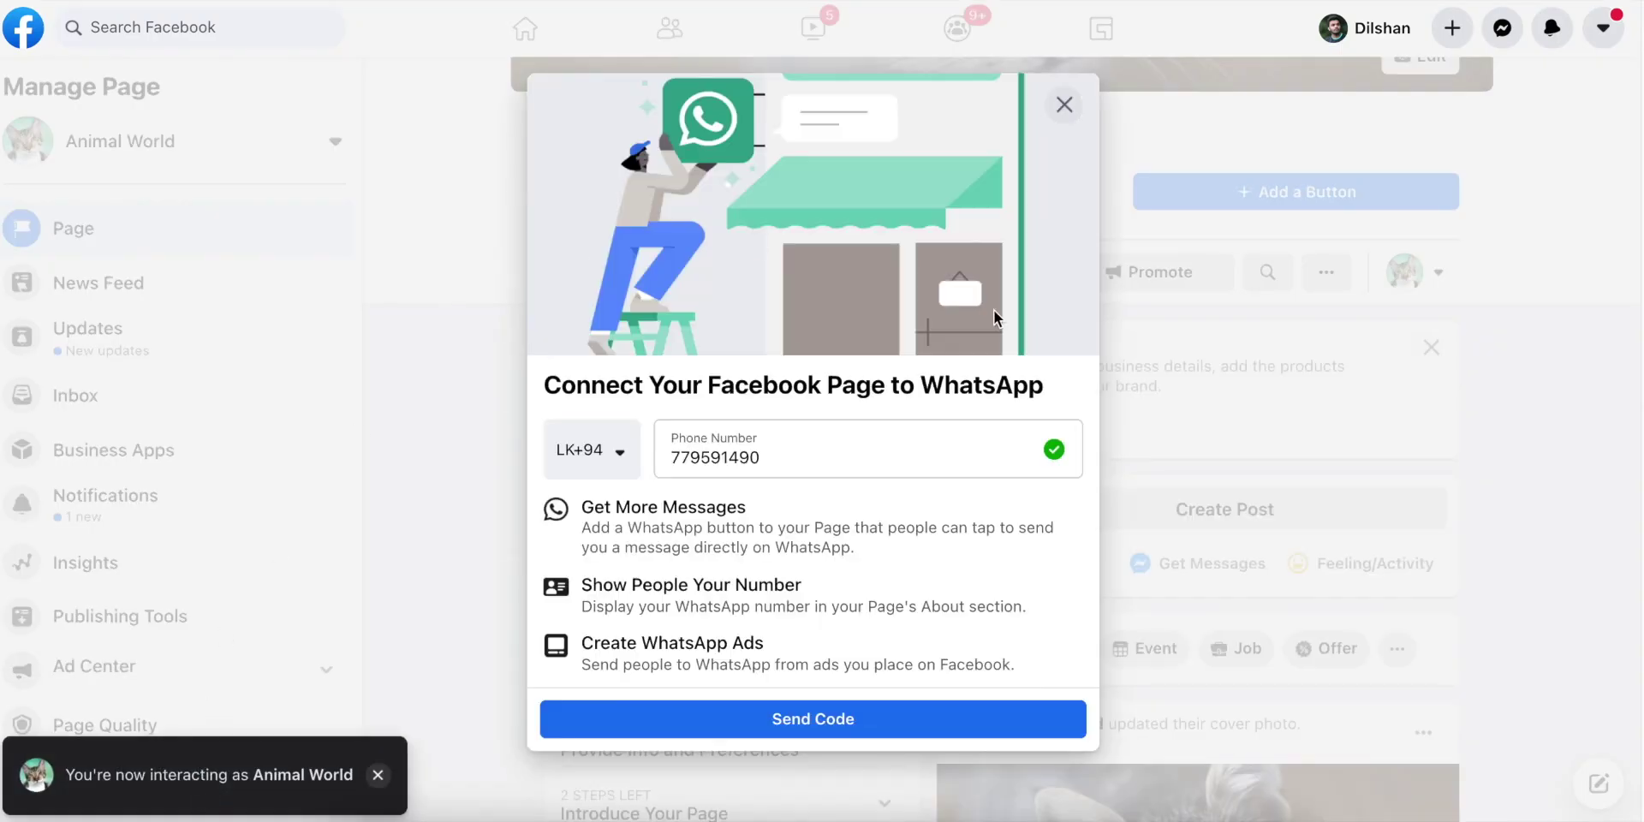
Dismiss the offer to connect the page to WhatsApp and confirm leaving it.
triple_click(815, 462)
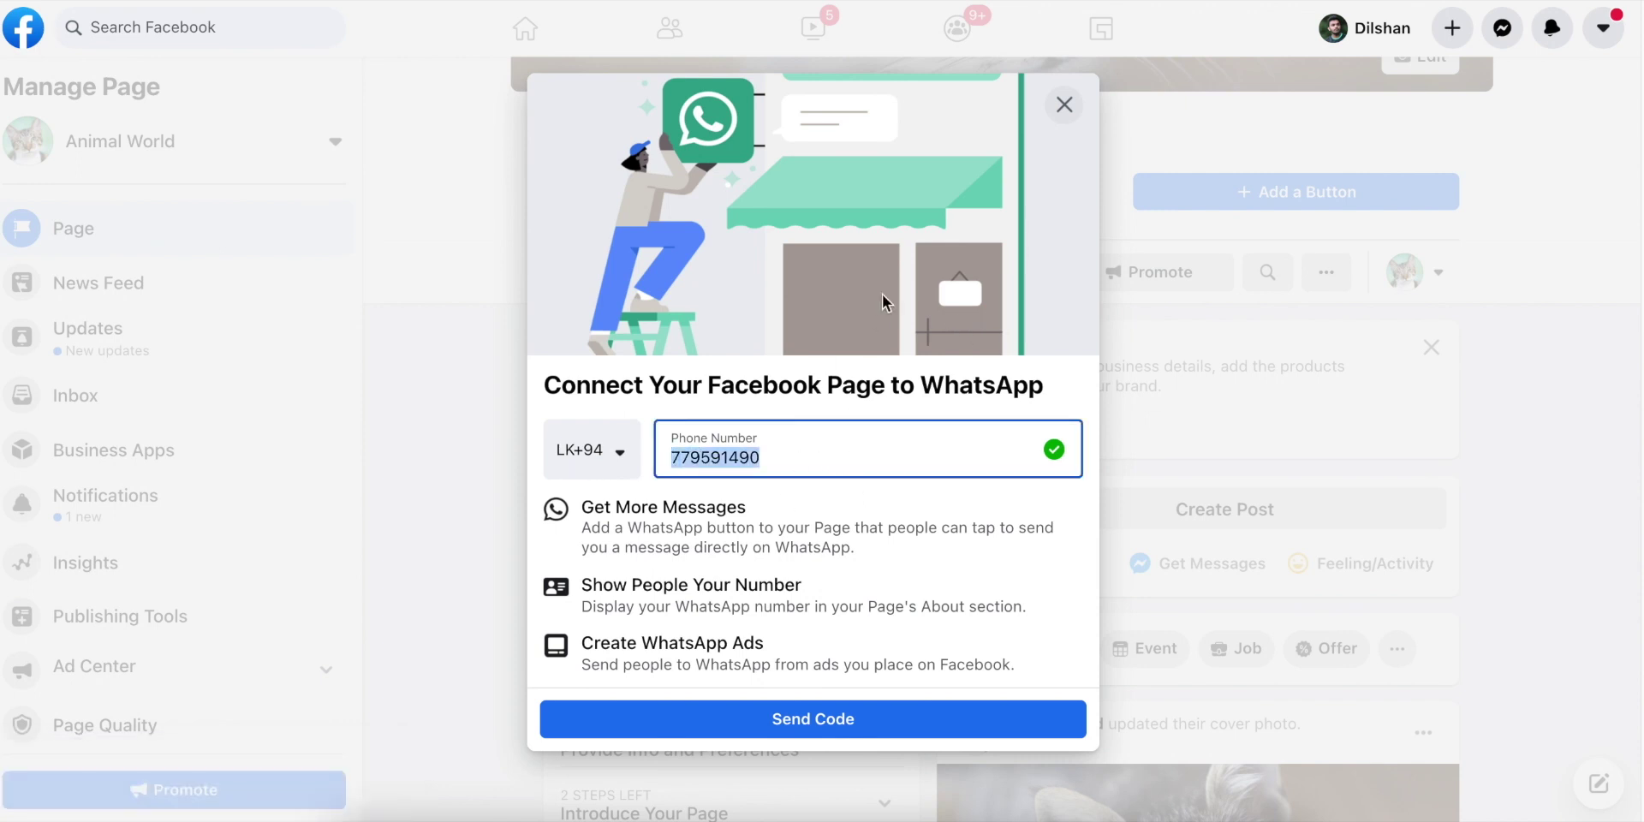
click(1064, 105)
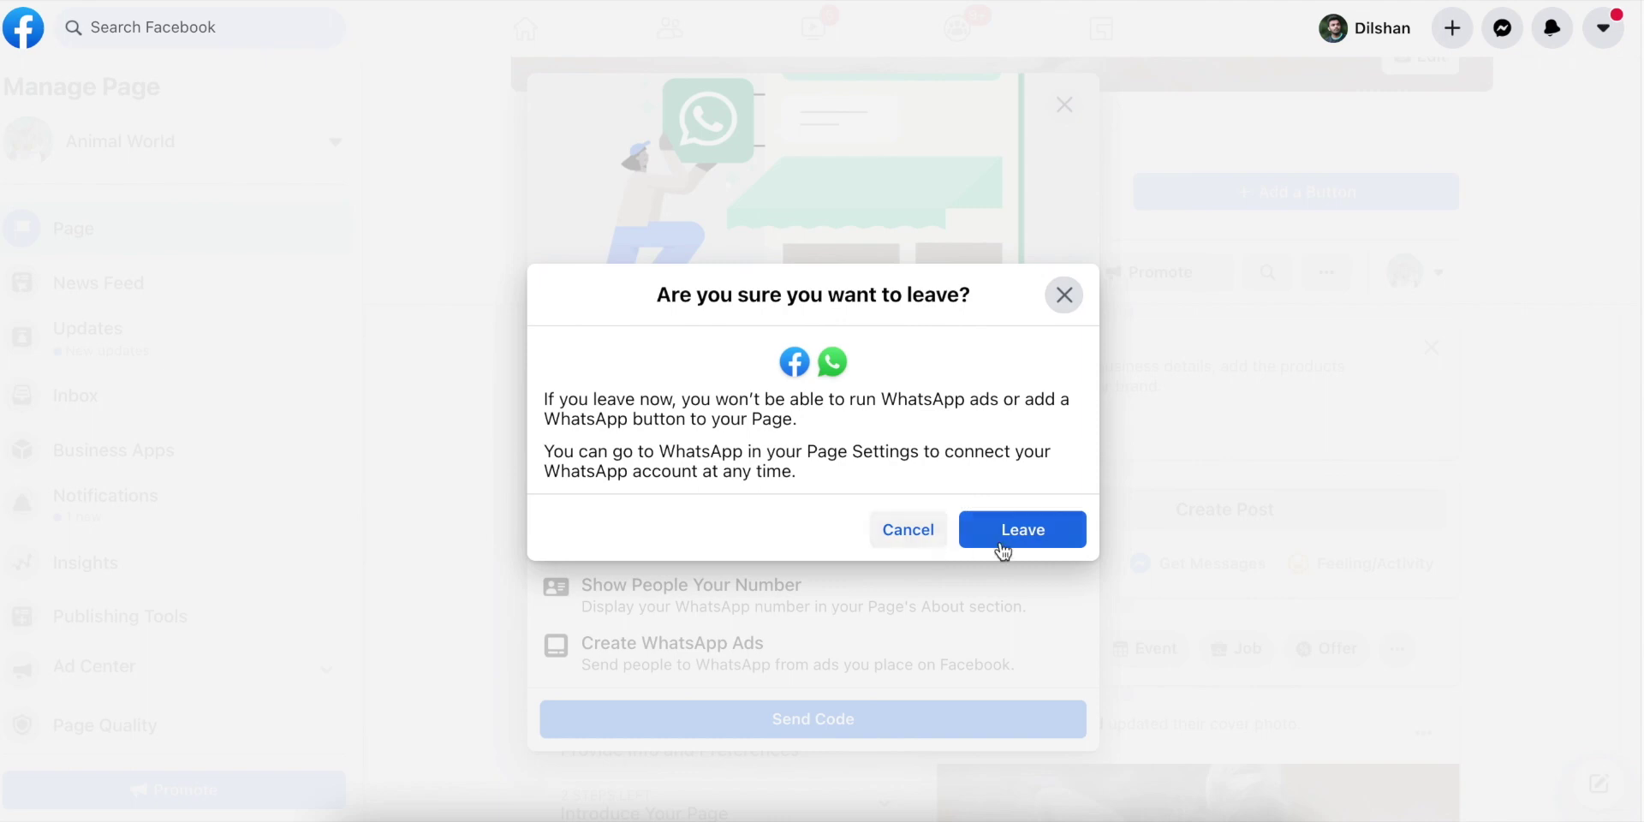
click(1009, 529)
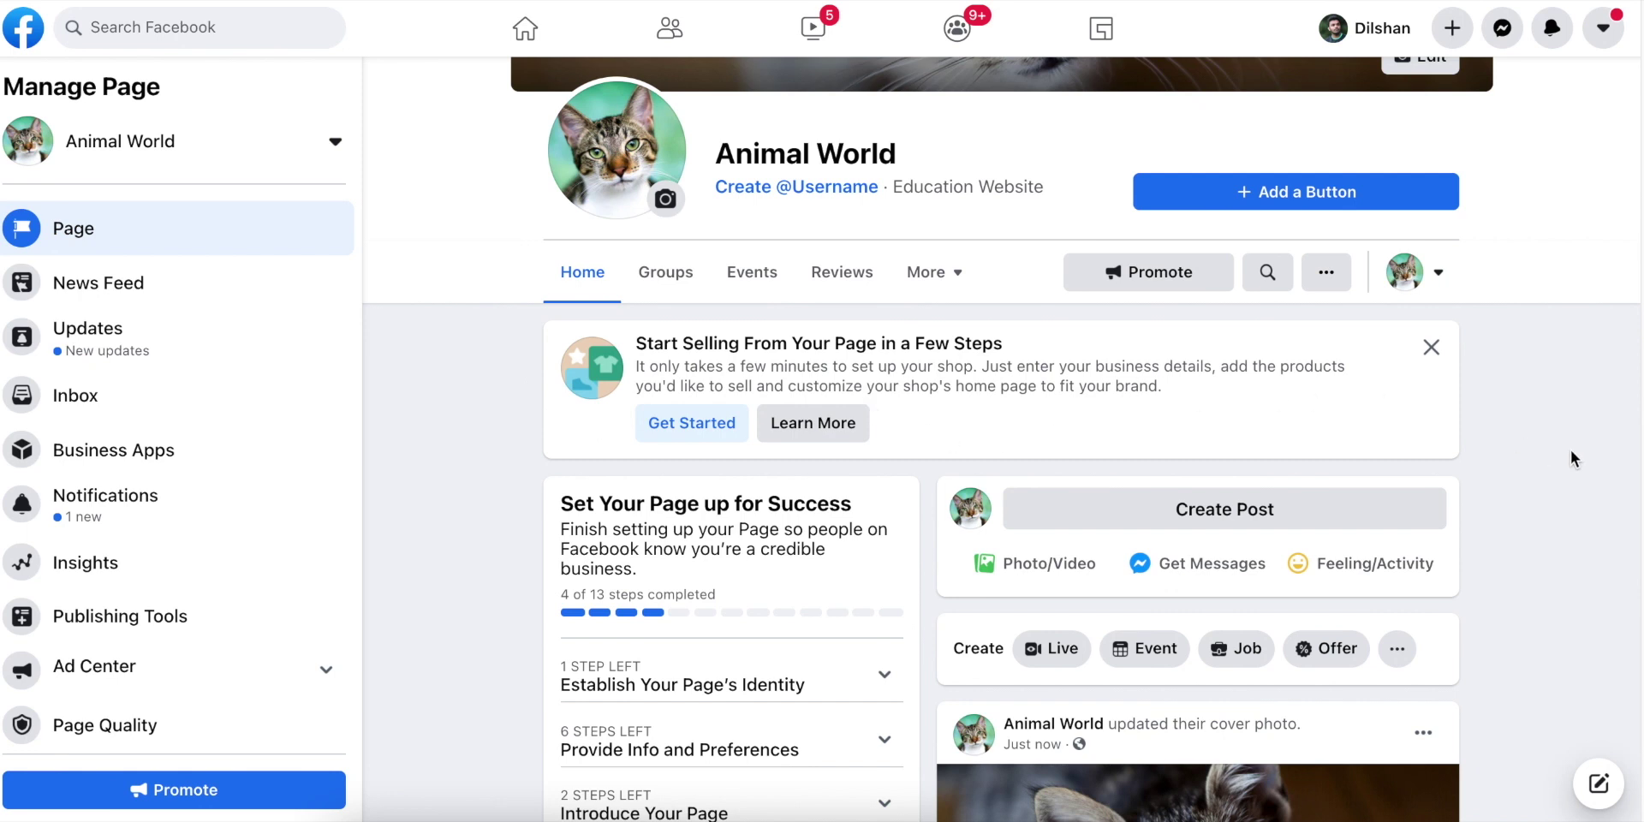
Look through the new Animal World page, including its setup steps, ad options, business tools, insights and cover photo post.
scroll(1573, 454, down, 9)
scroll(1572, 454, up, 4)
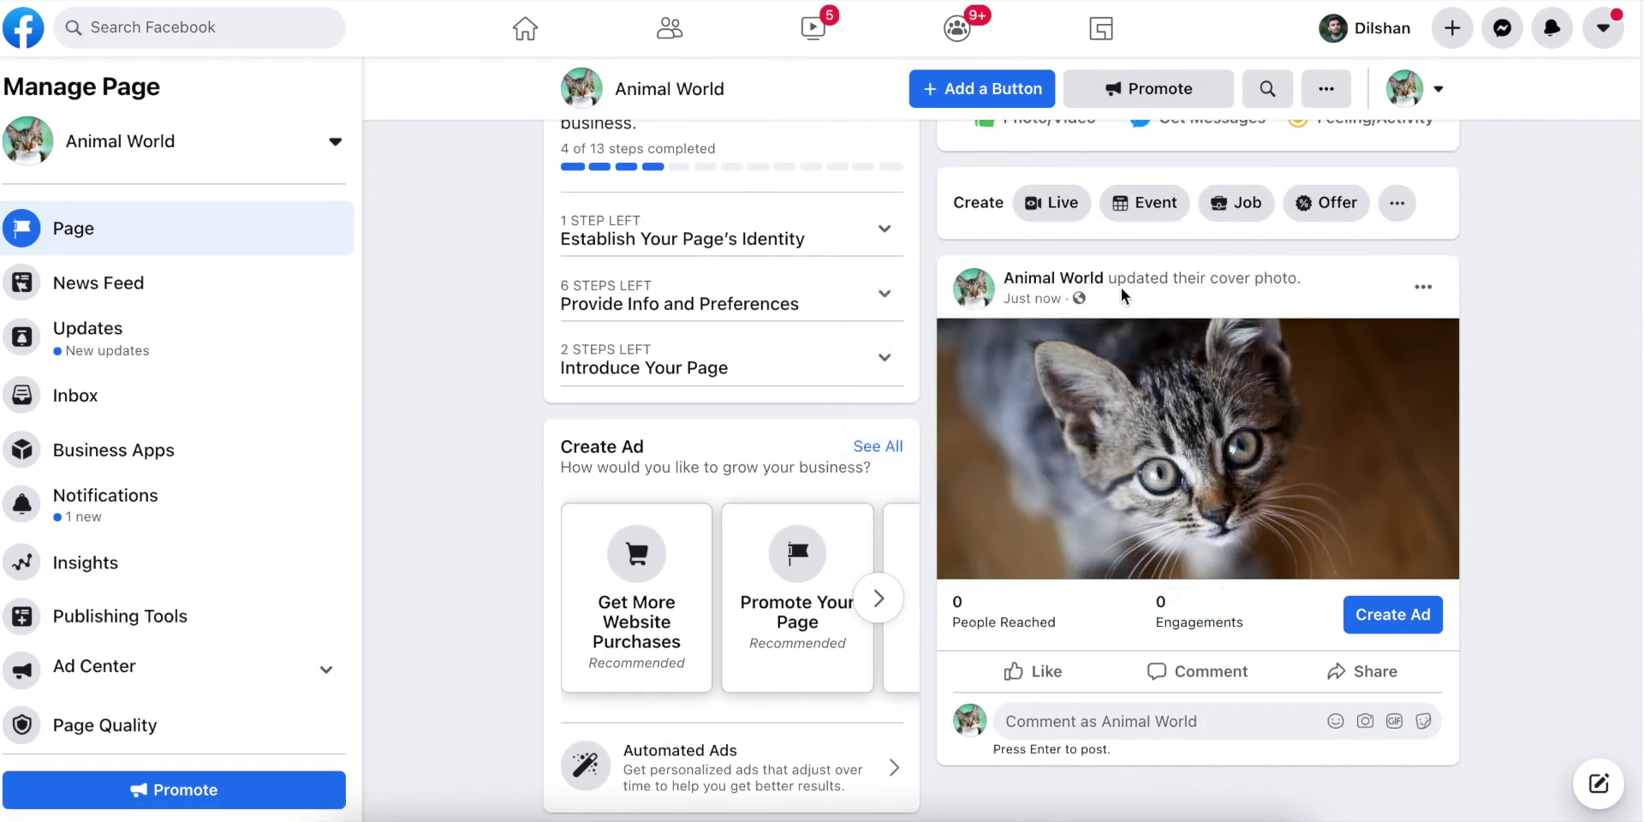
scroll(1497, 507, down, 10)
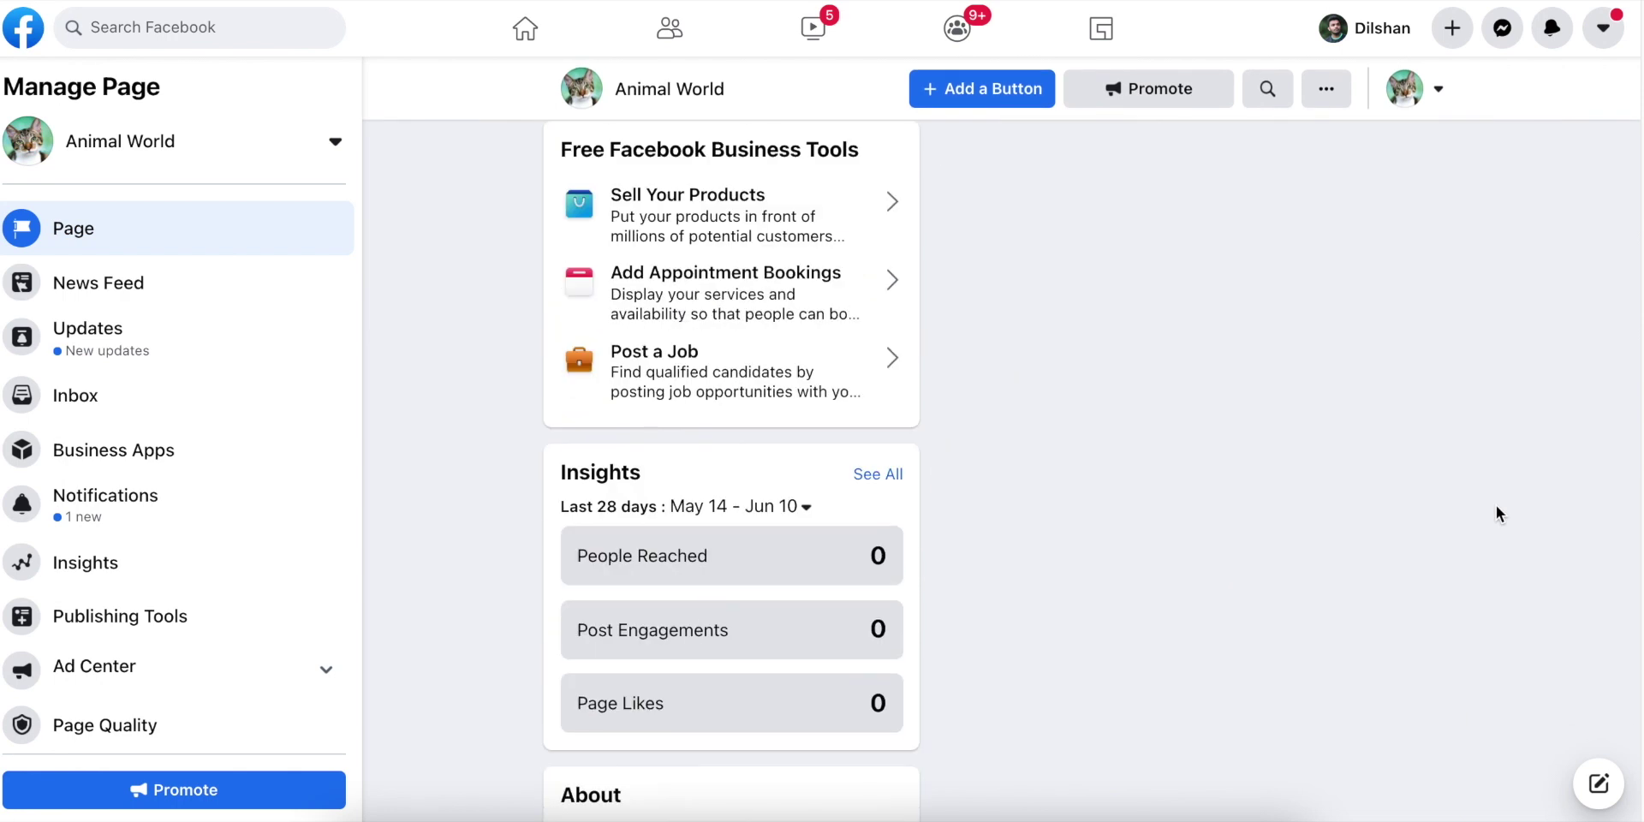
scroll(1497, 513, up, 15)
scroll(1193, 577, down, 11)
scroll(861, 469, down, 1)
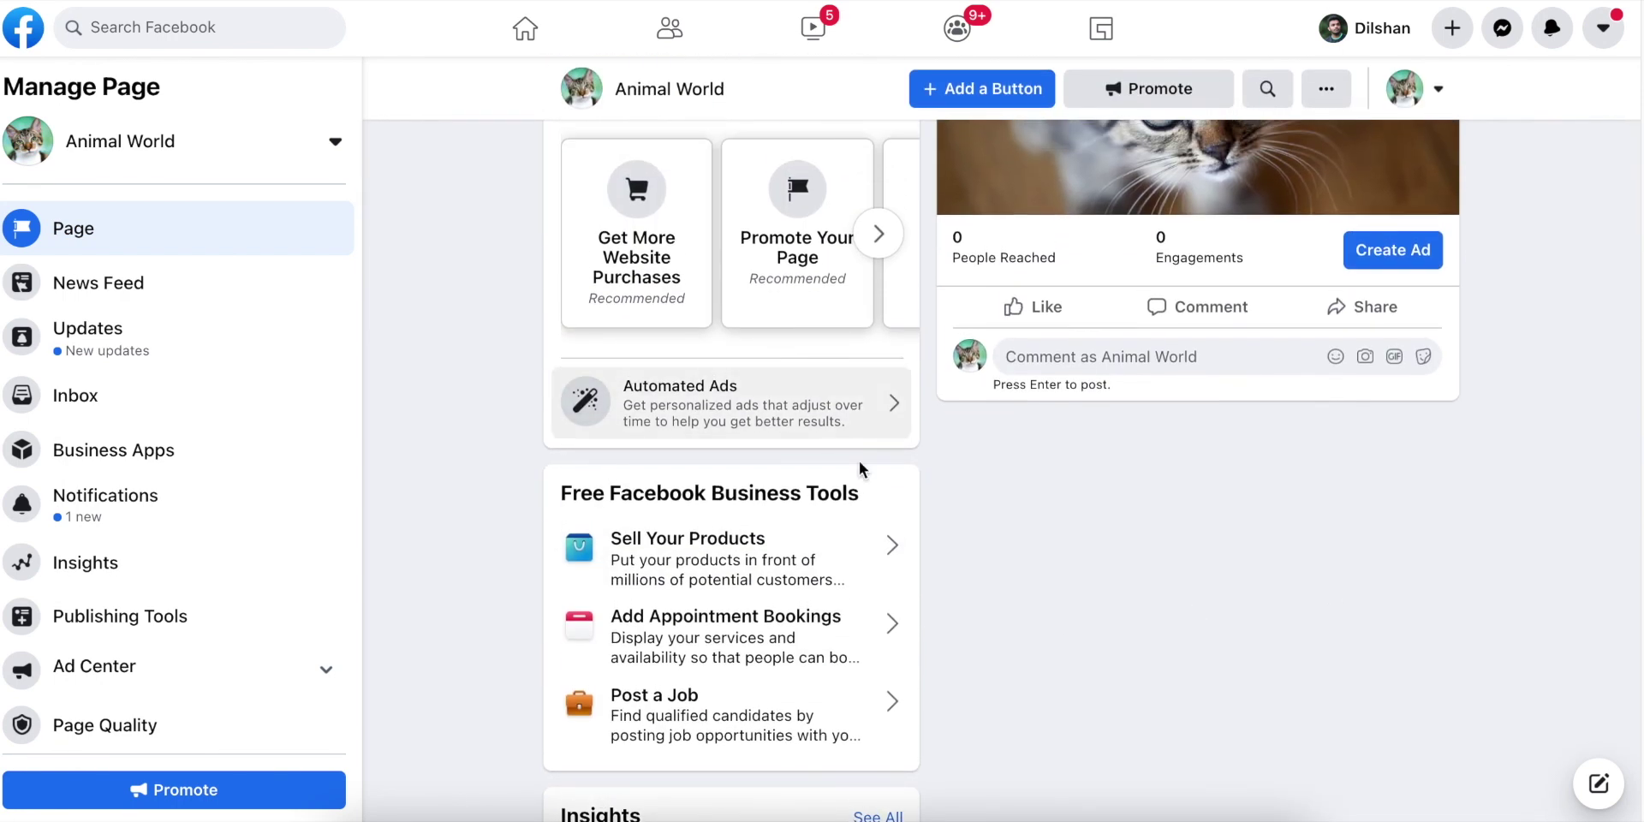
scroll(896, 512, up, 10)
scroll(897, 511, up, 1)
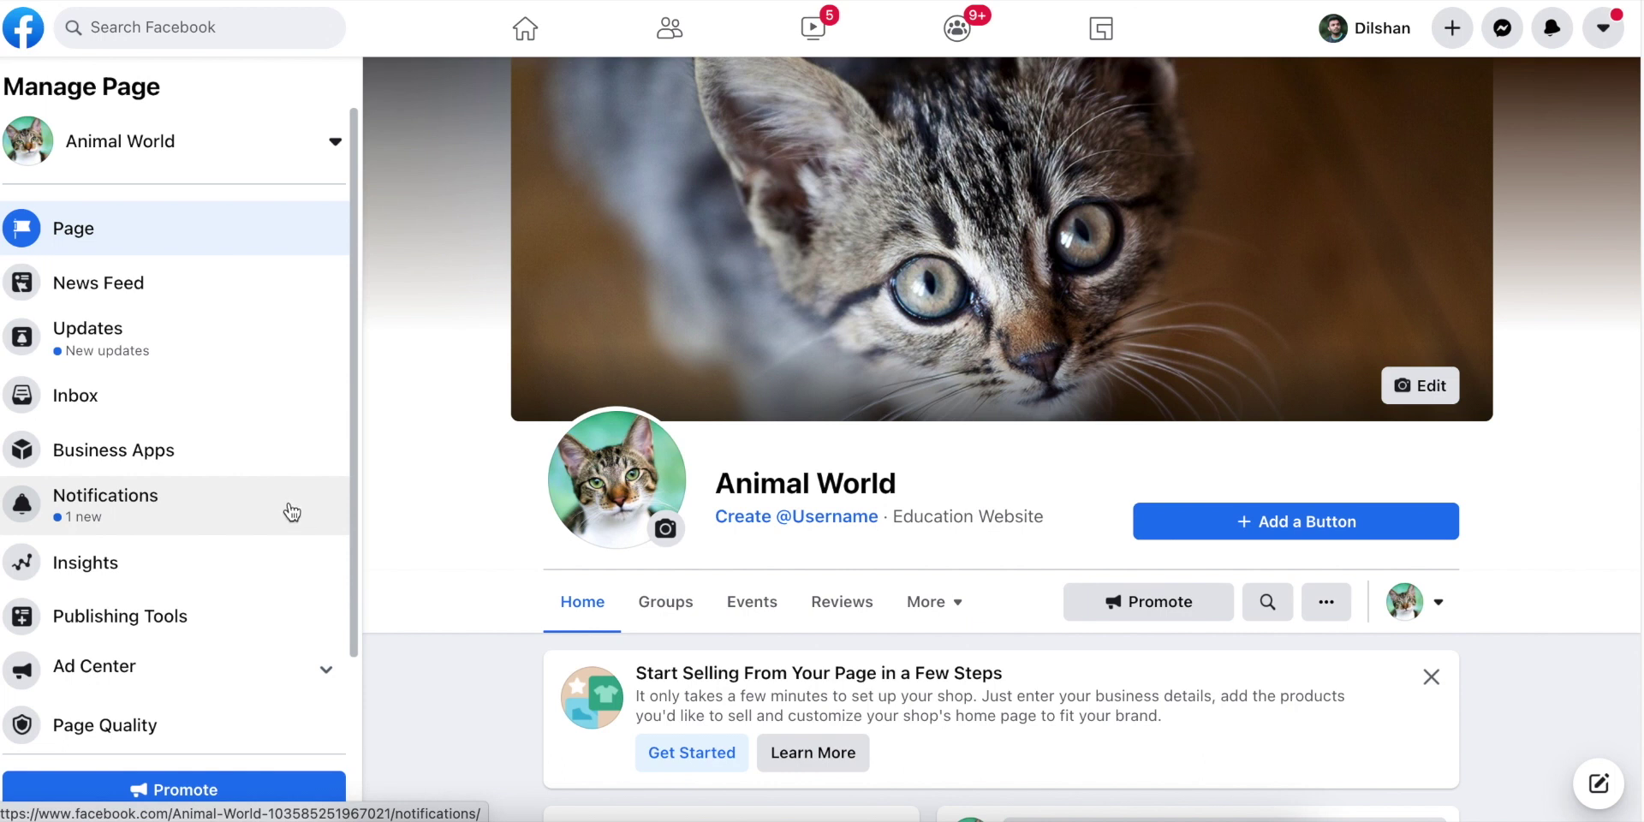
Open the Page Roles settings and review the assignable role types and the existing page roles.
scroll(288, 514, down, 2)
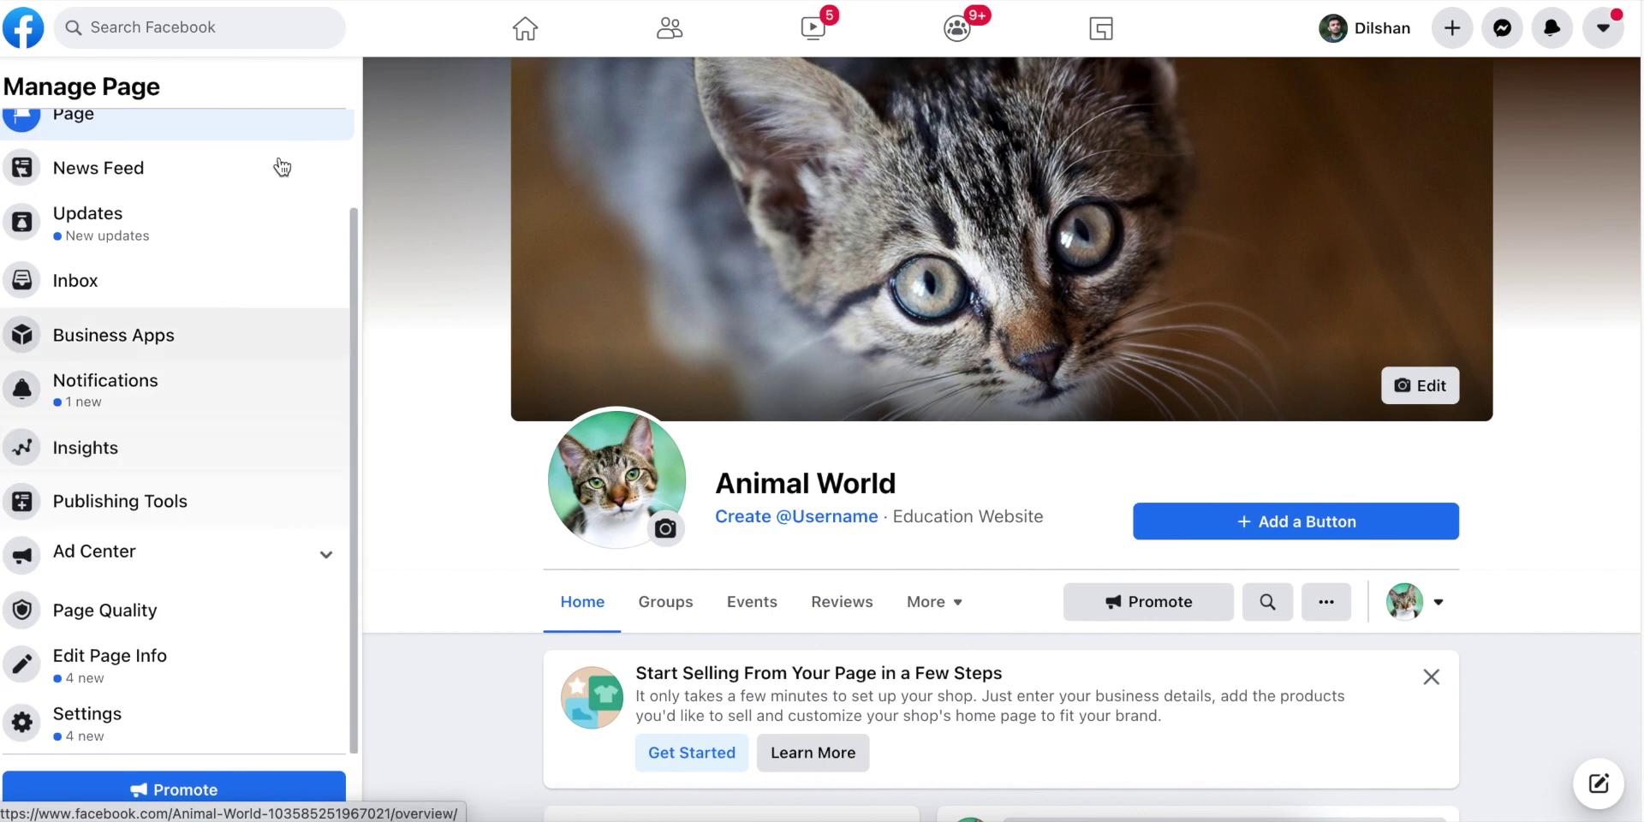
click(109, 733)
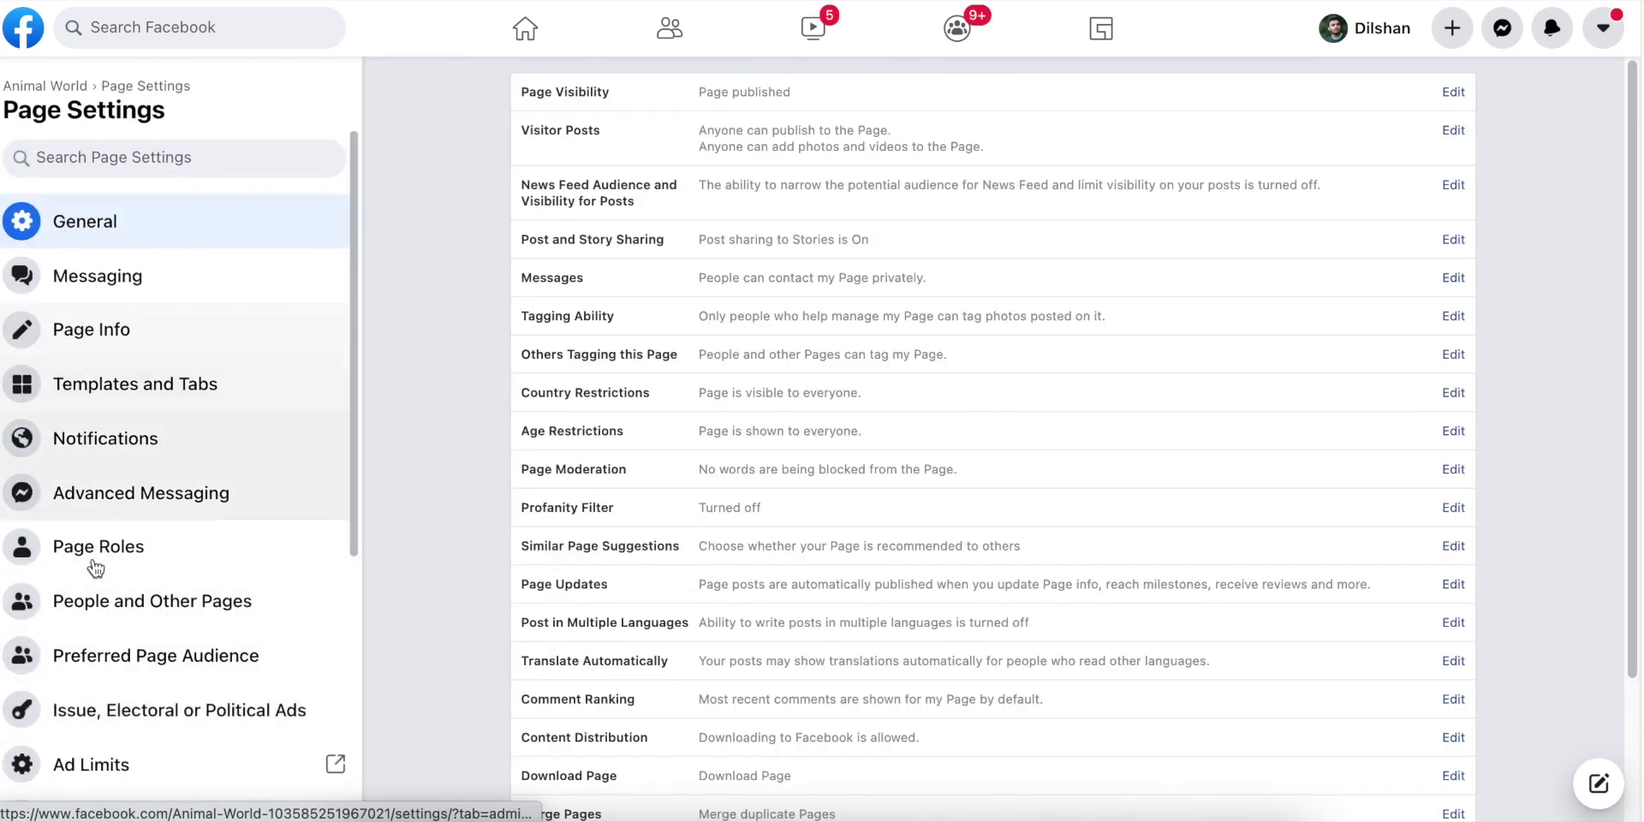
click(140, 555)
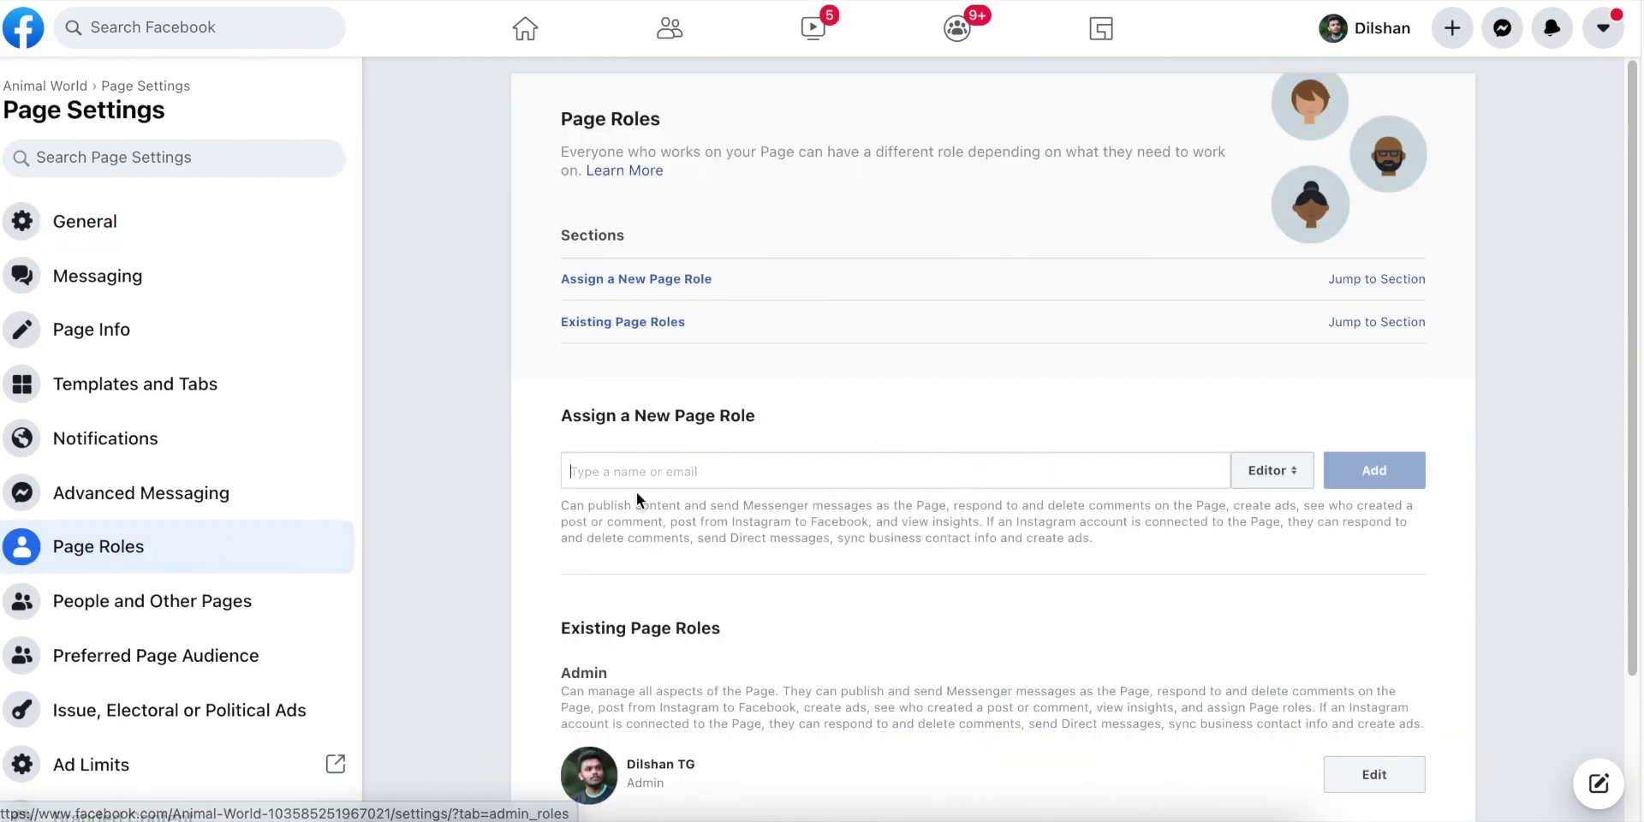
click(1297, 471)
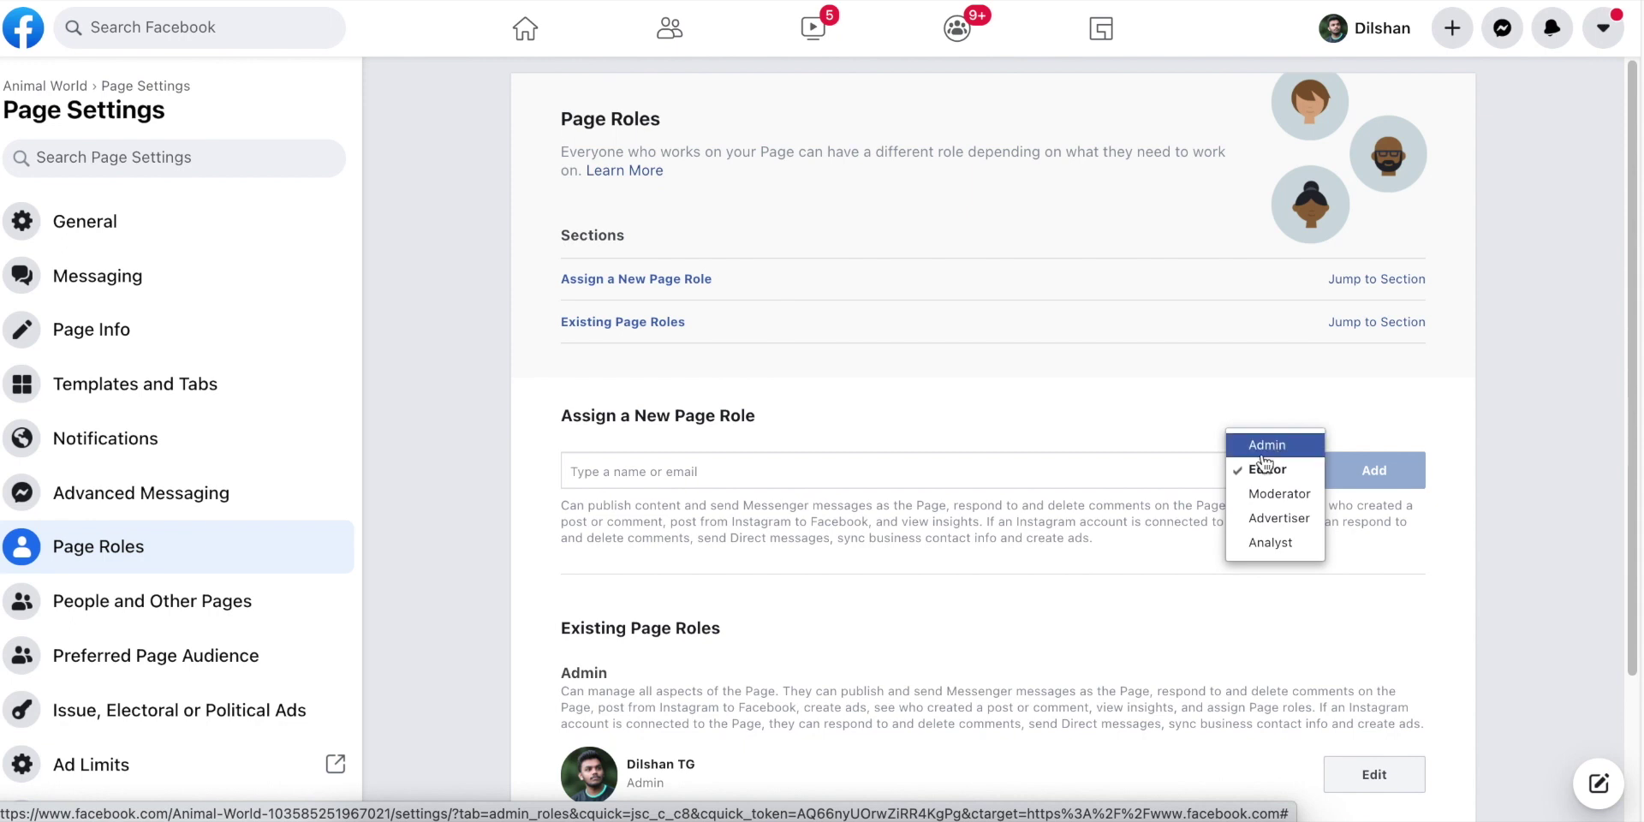
click(944, 406)
scroll(1020, 629, down, 2)
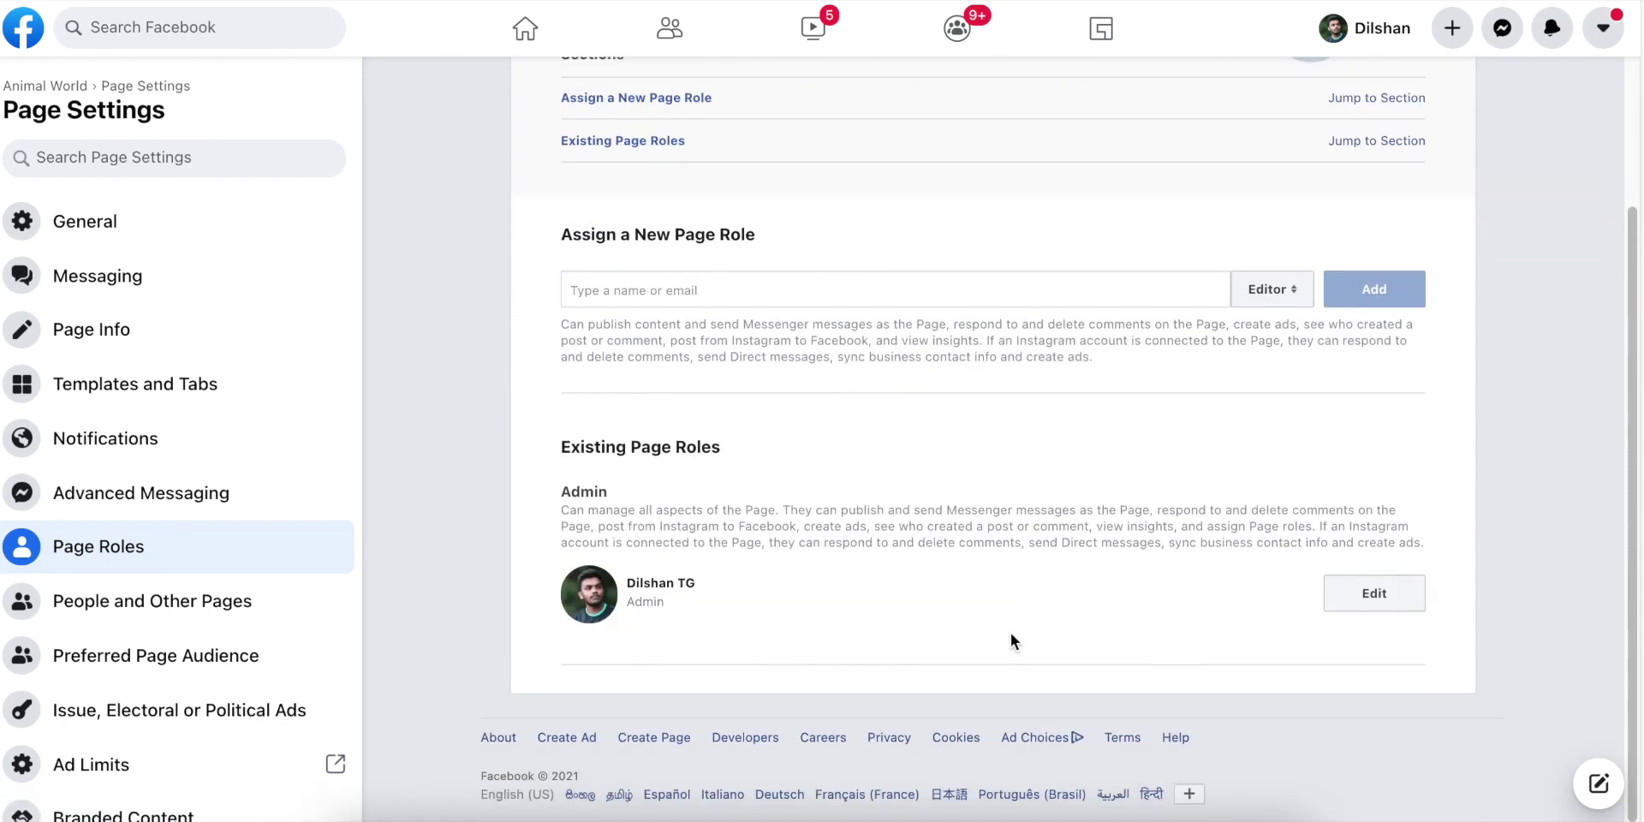
Enter "drdr" as the person for a new page role without adding it.
scroll(1011, 634, up, 2)
click(624, 478)
text(drdr)
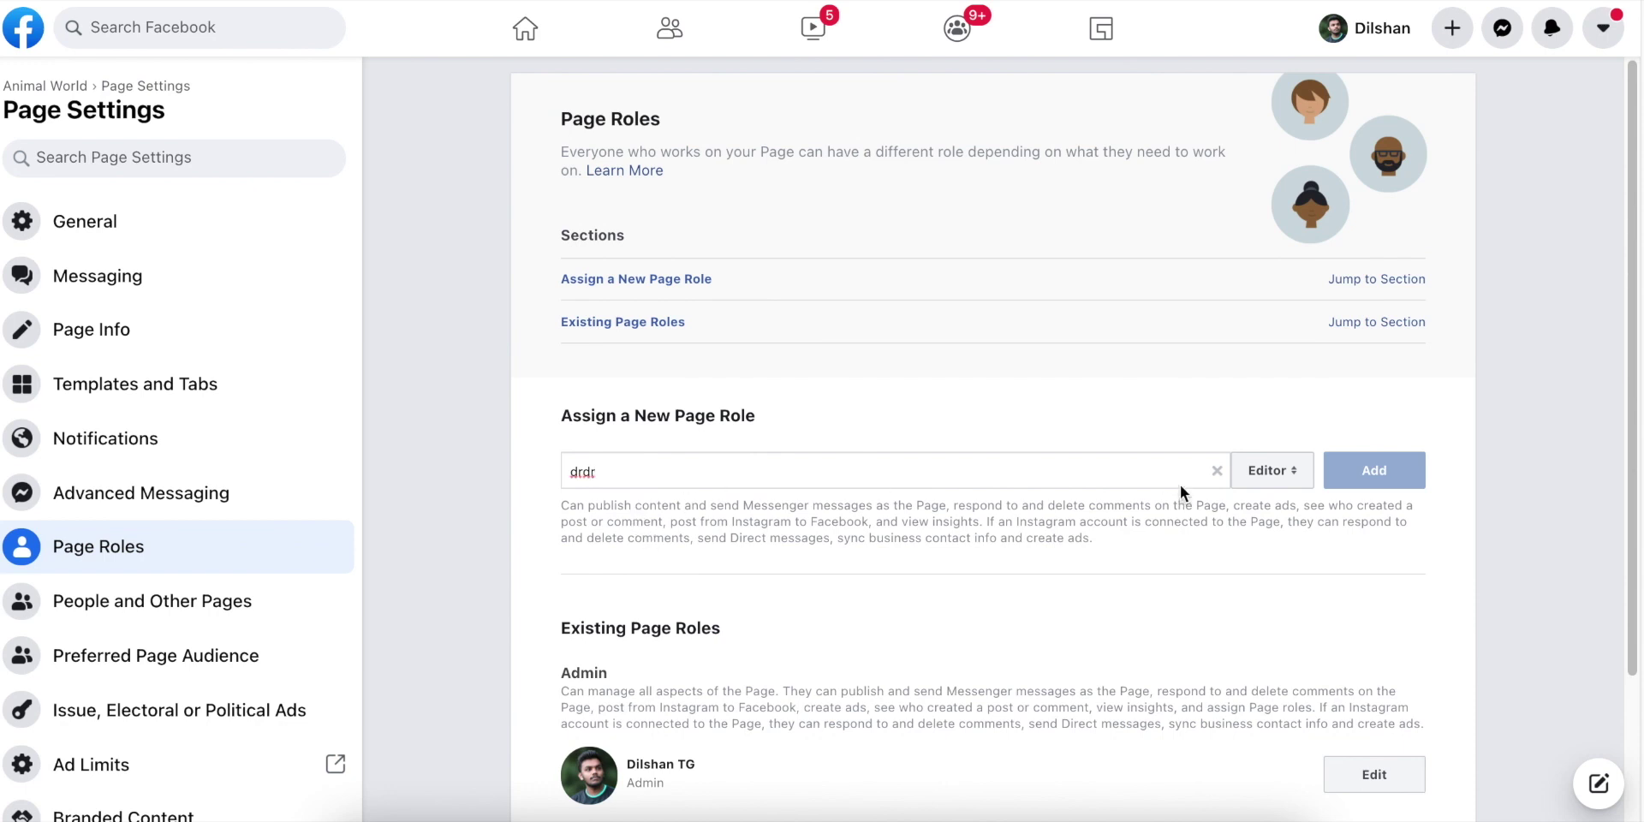
Examine the general settings and the Page Info form, from name and categories through contact, location, price range and other accounts.
click(129, 224)
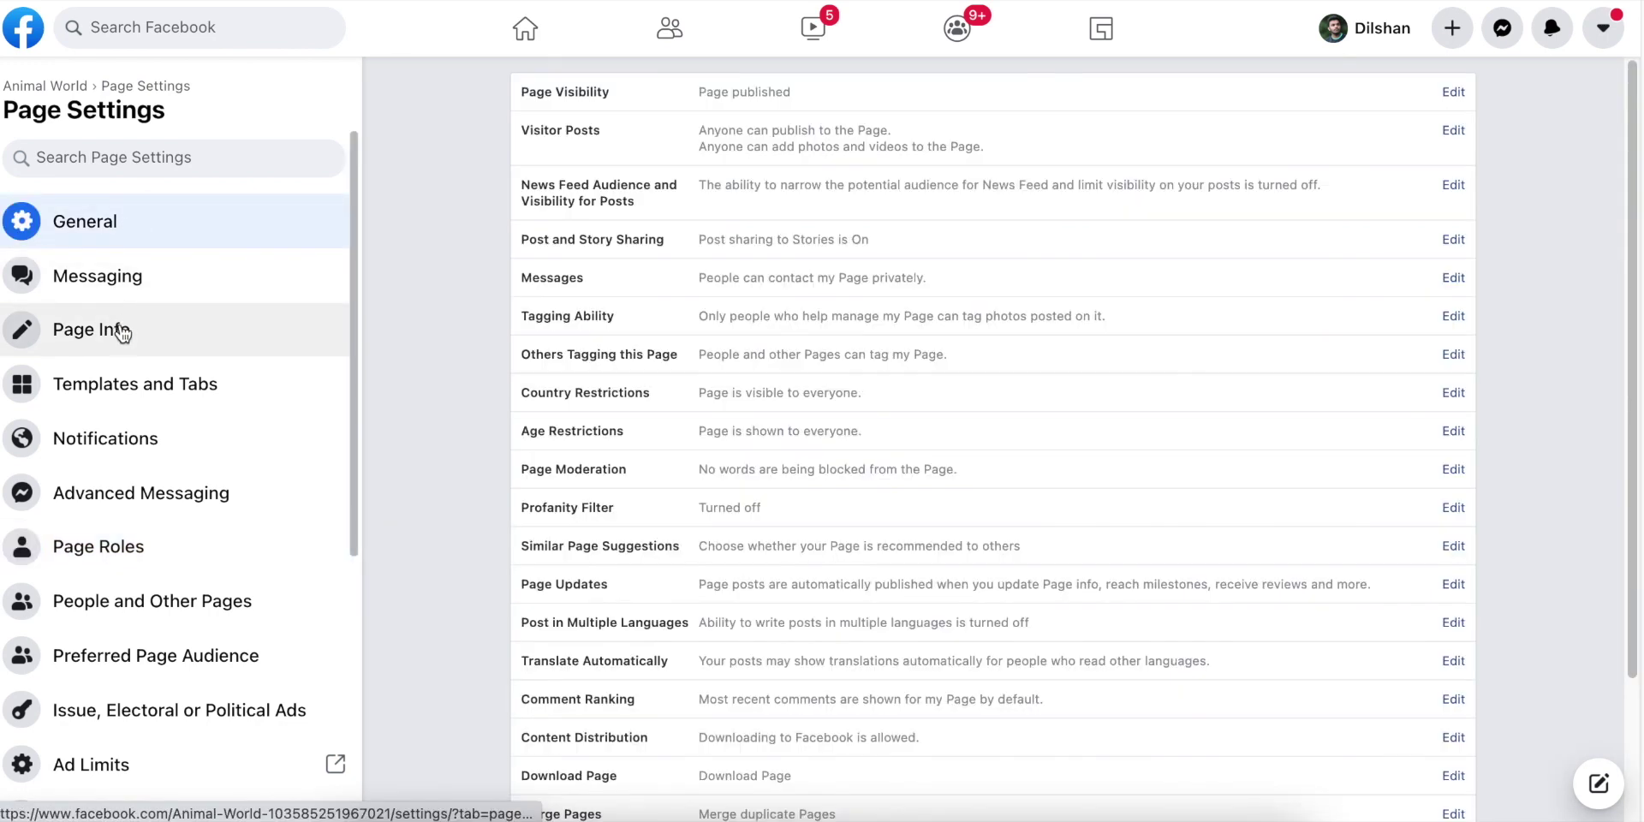
click(123, 333)
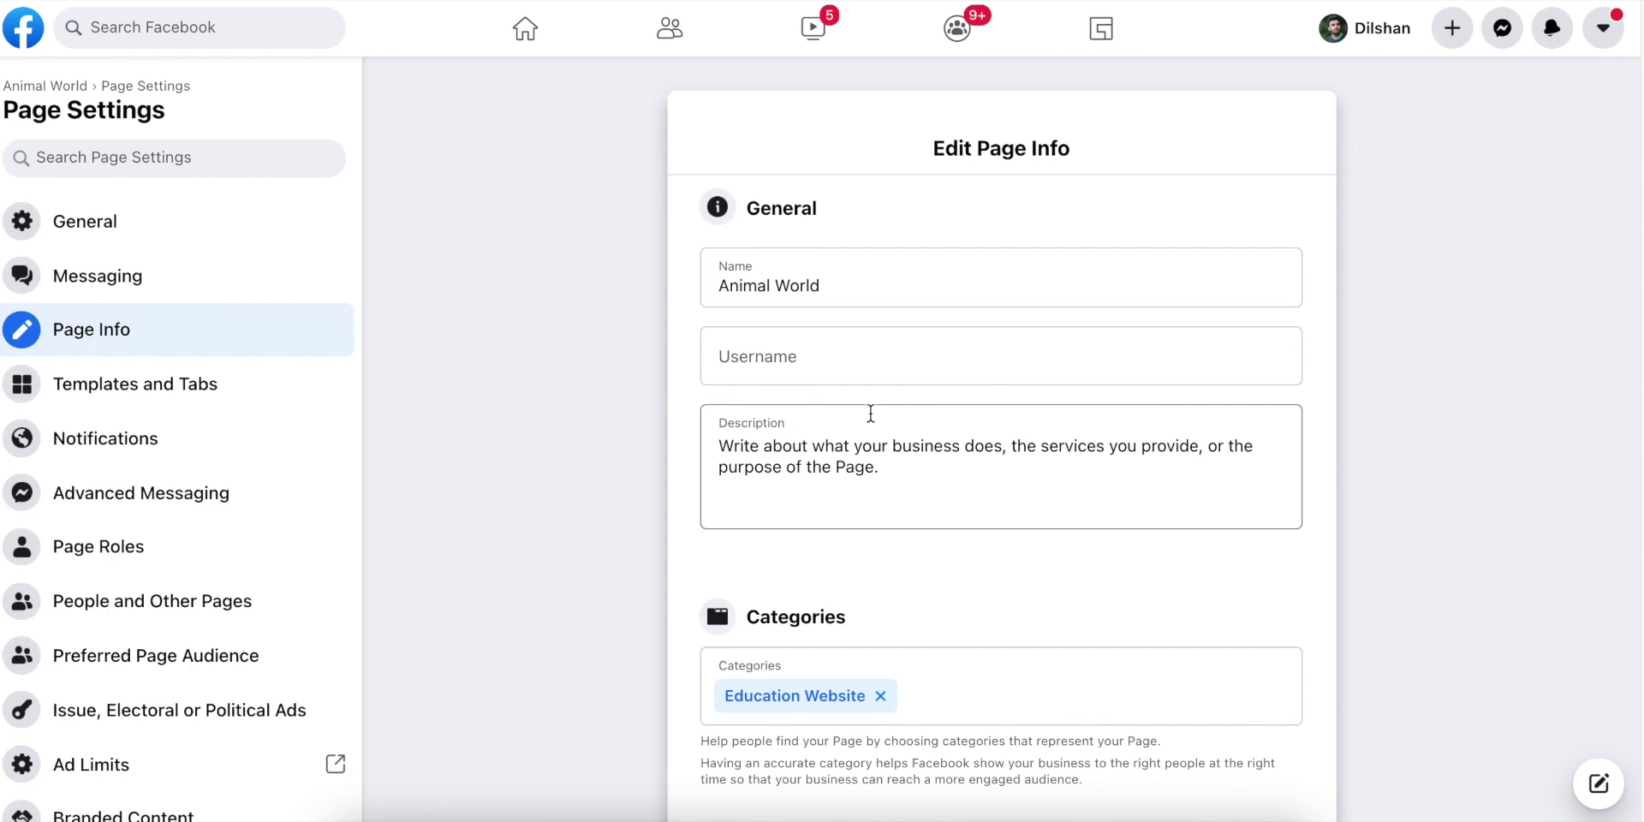
scroll(1204, 467, down, 9)
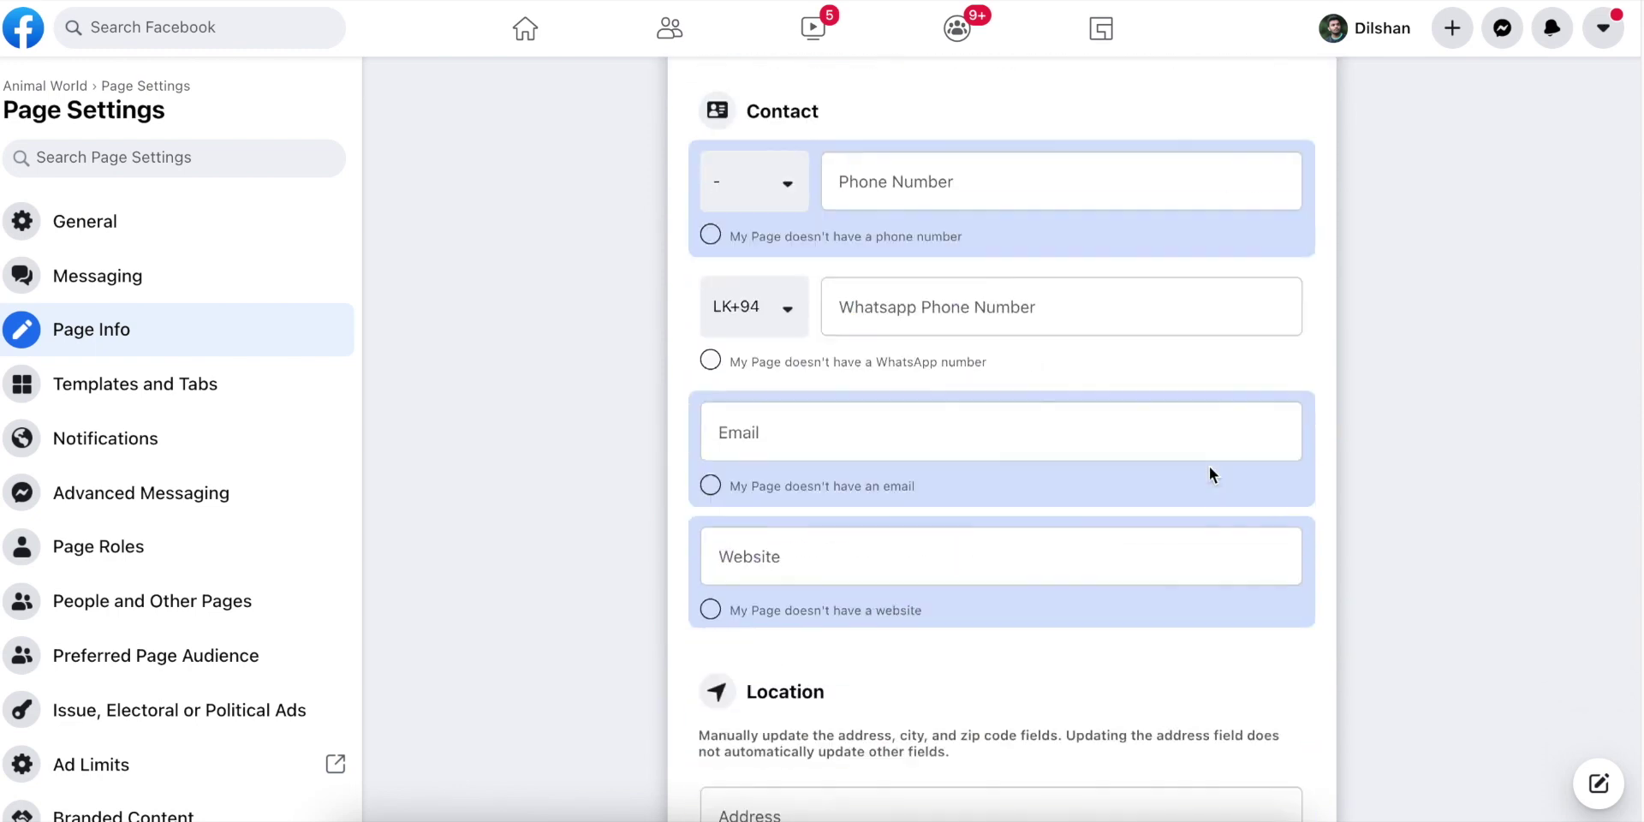
scroll(1210, 466, up, 6)
scroll(1209, 466, up, 3)
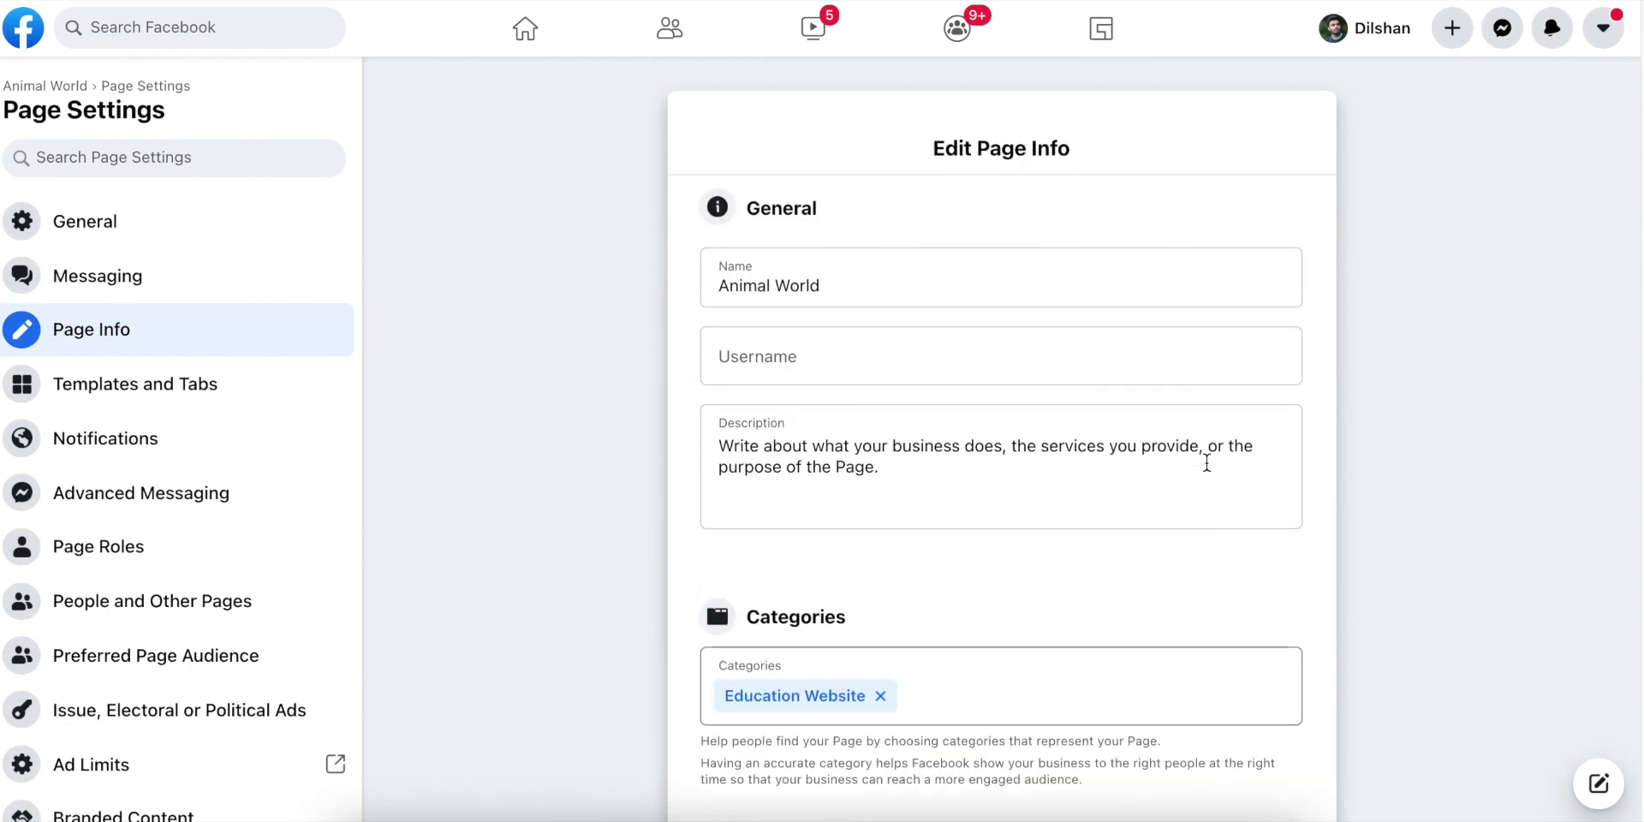
scroll(1207, 464, down, 15)
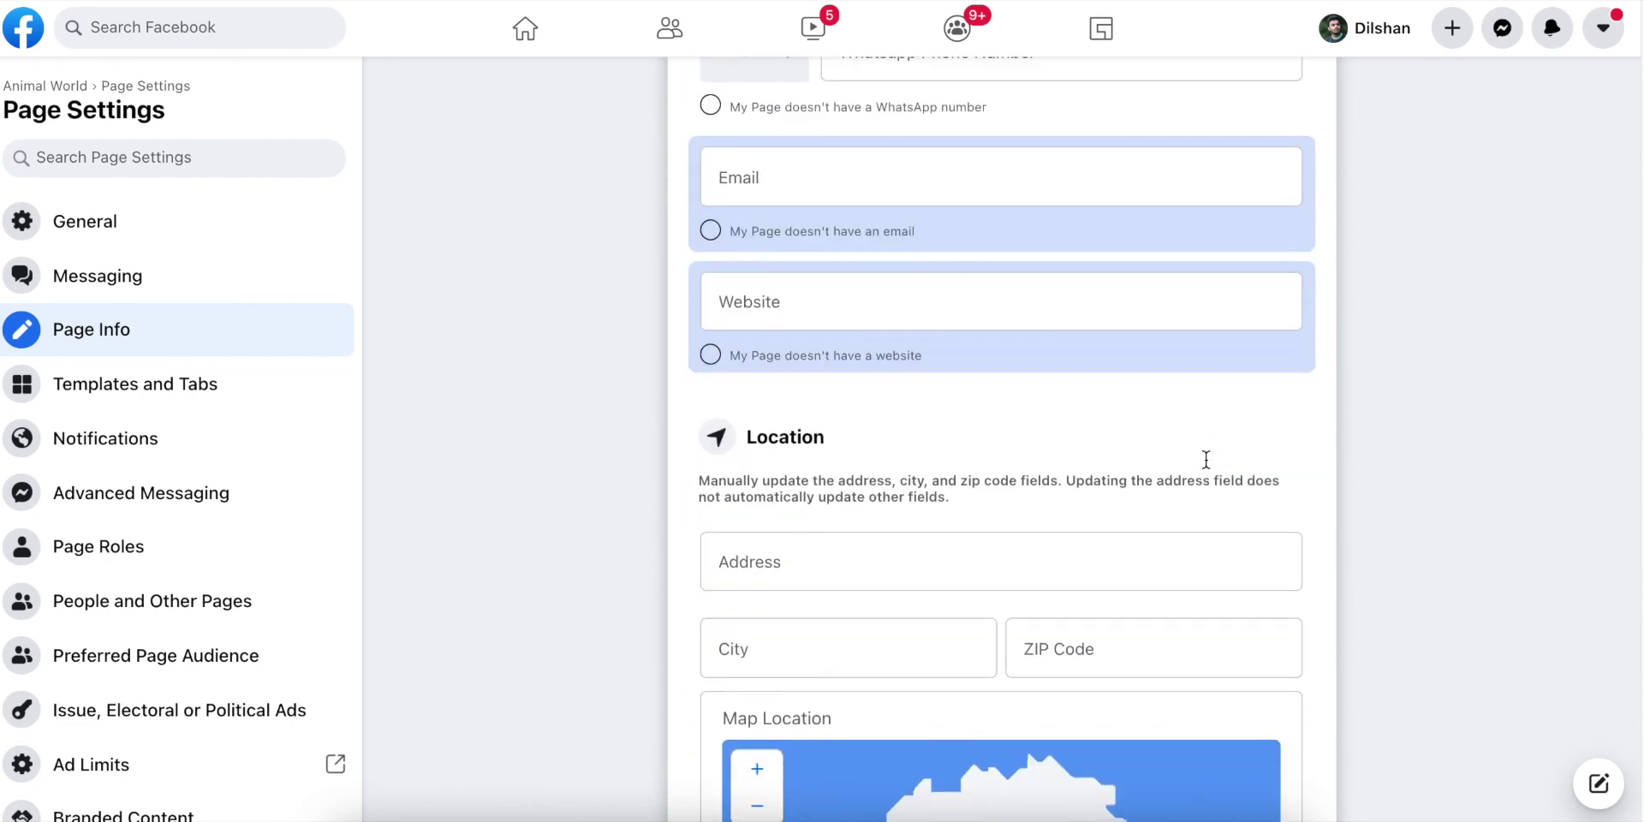
scroll(1207, 460, down, 15)
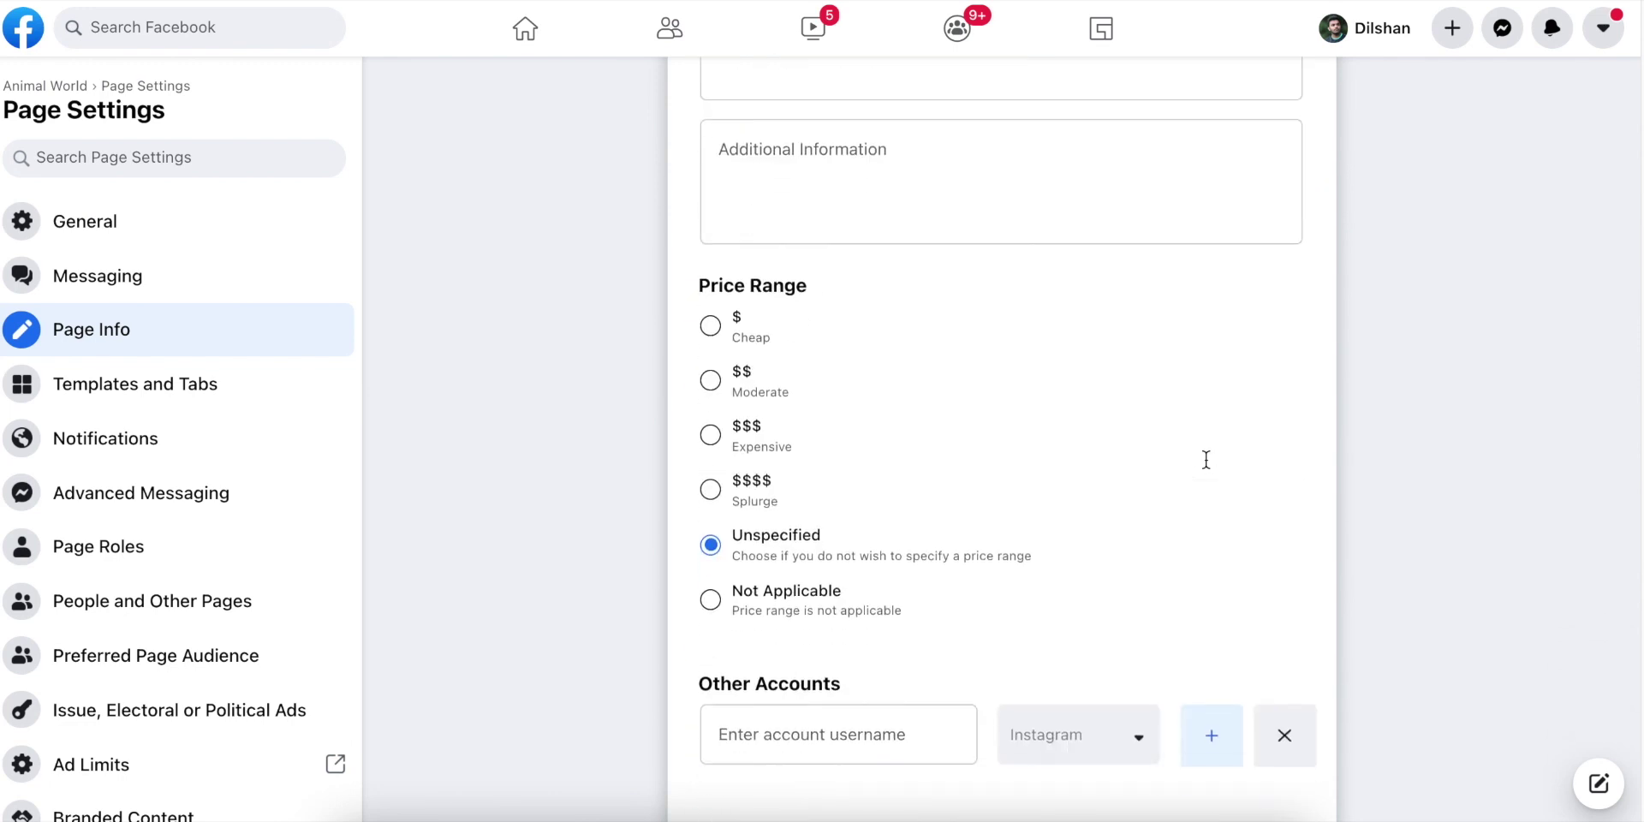
scroll(1206, 460, up, 15)
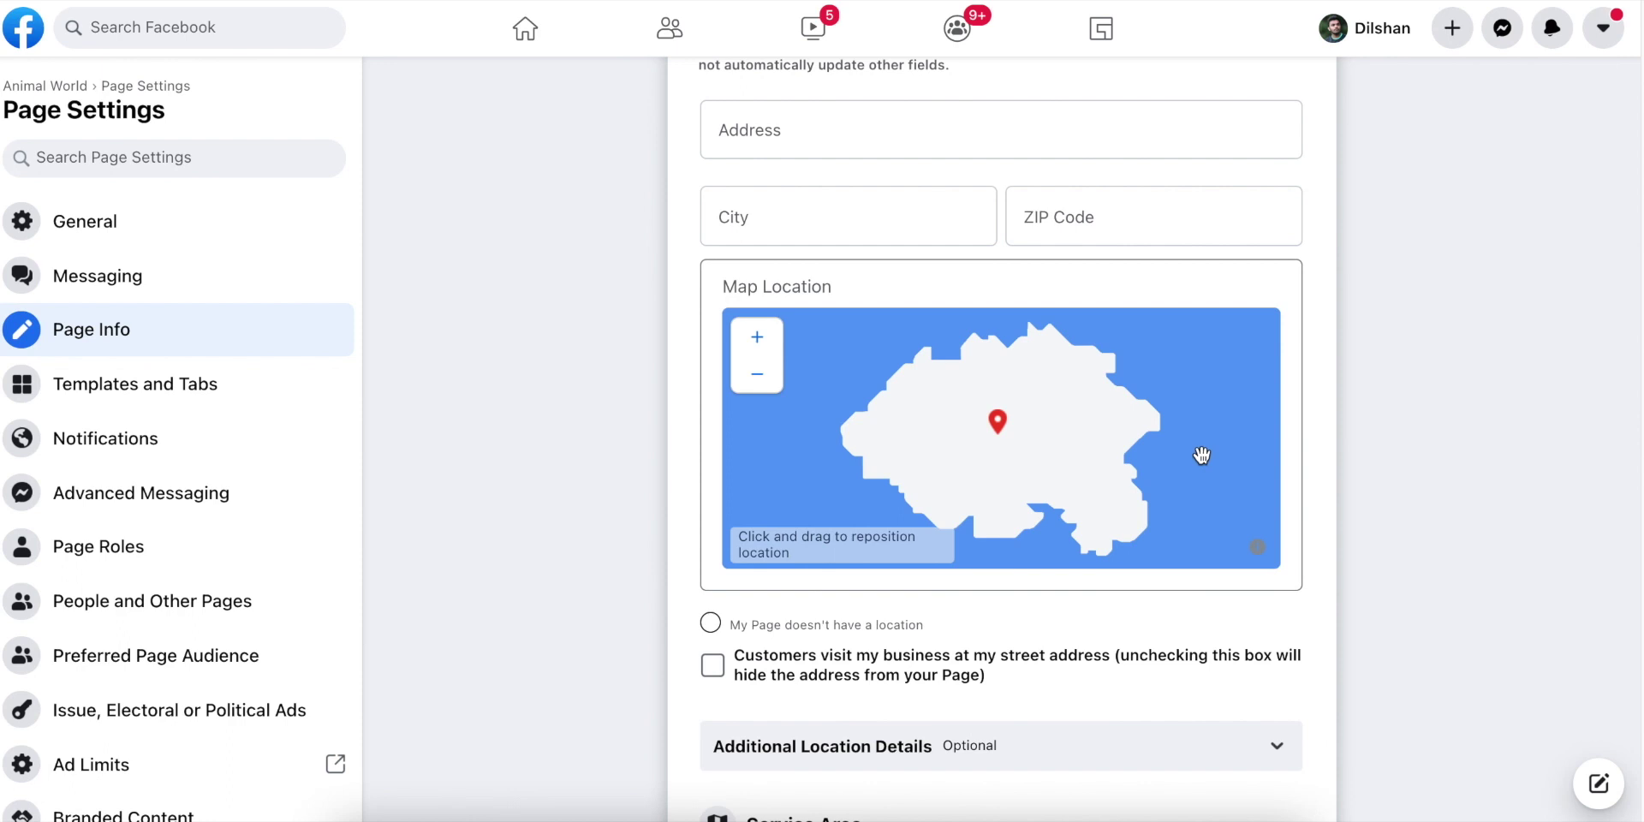
Preview the Business, Video Page and Politicians page templates, and close the template list without applying any.
click(79, 380)
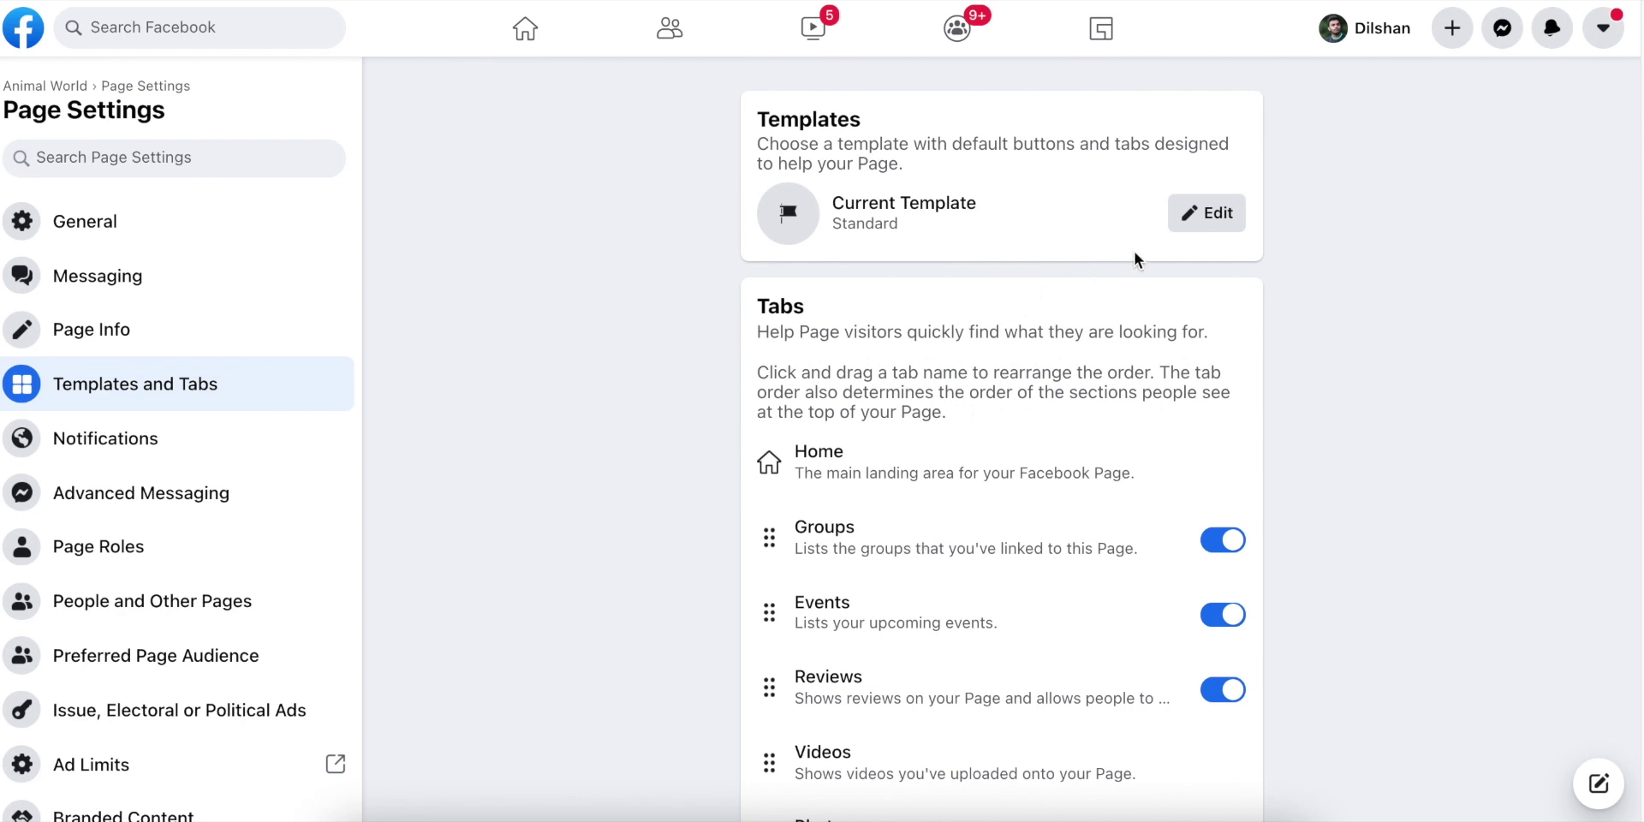
click(1218, 214)
click(738, 260)
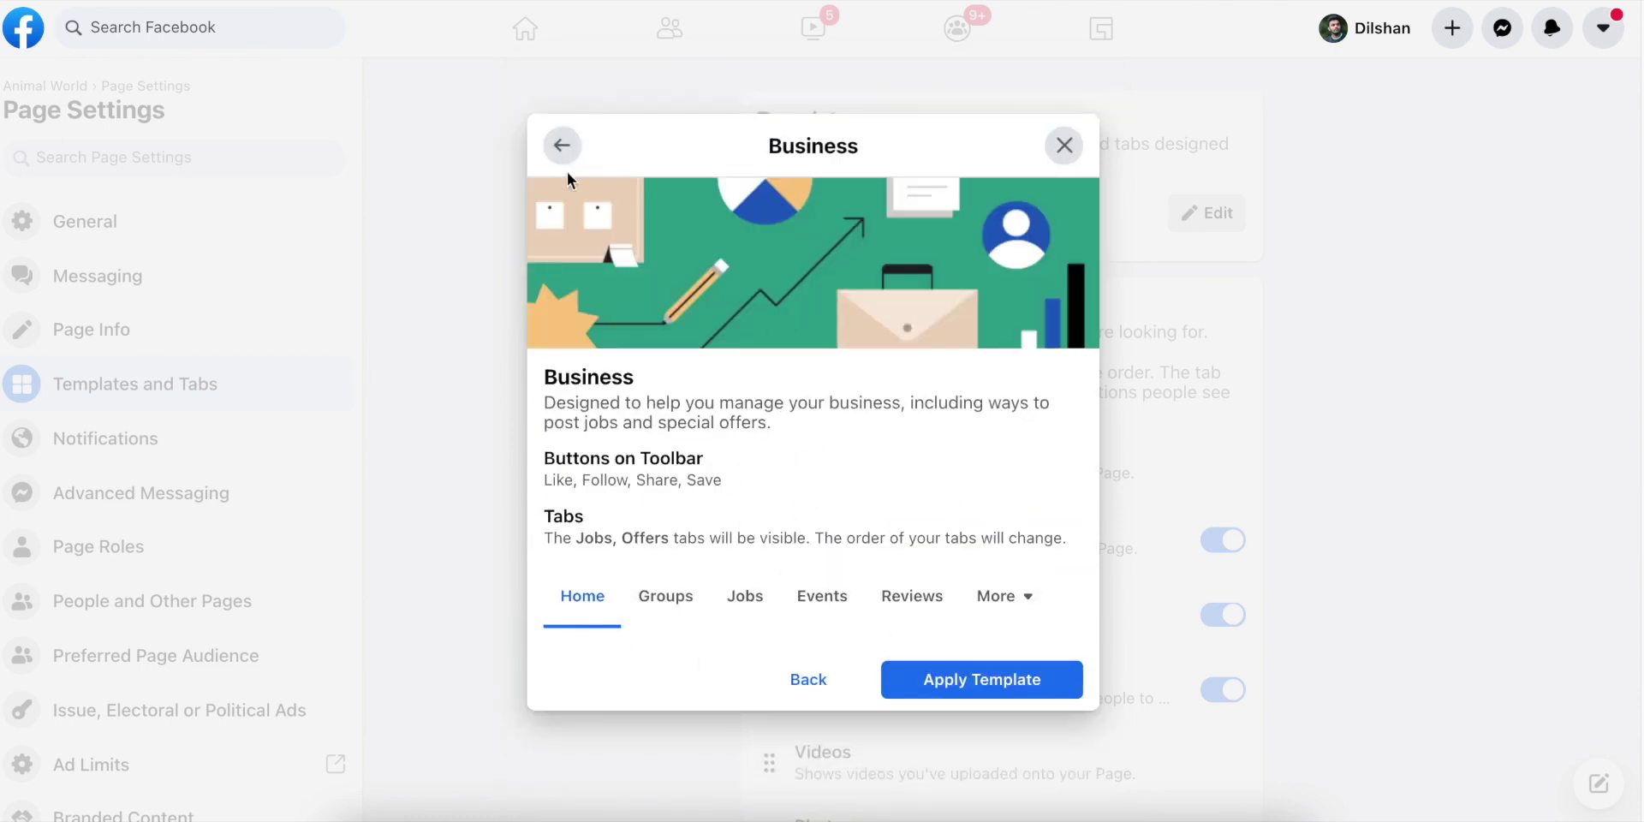
click(562, 146)
scroll(715, 507, down, 3)
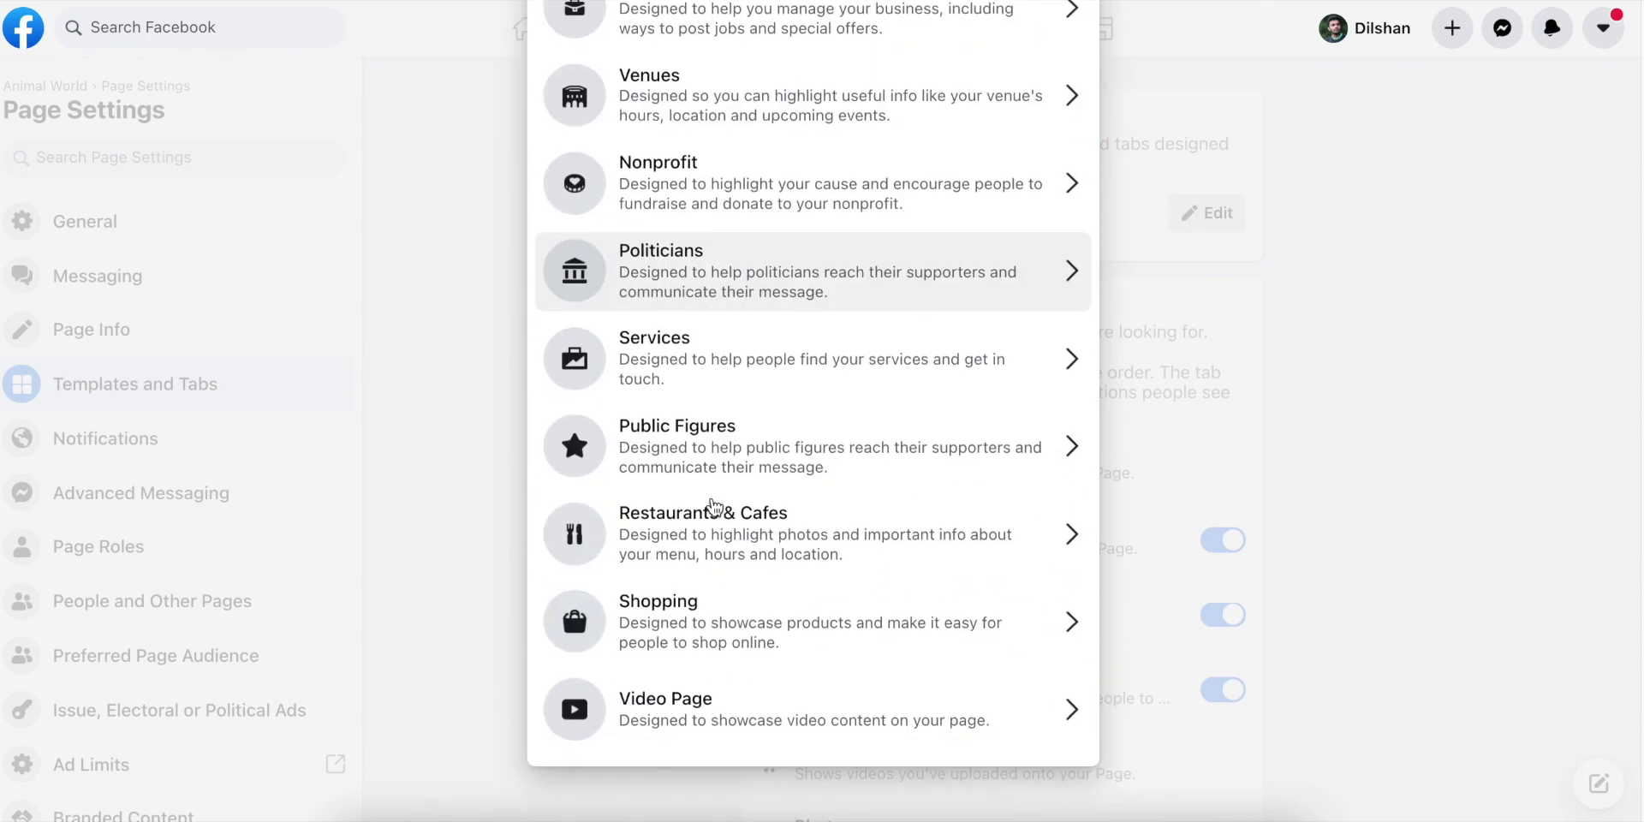
click(743, 719)
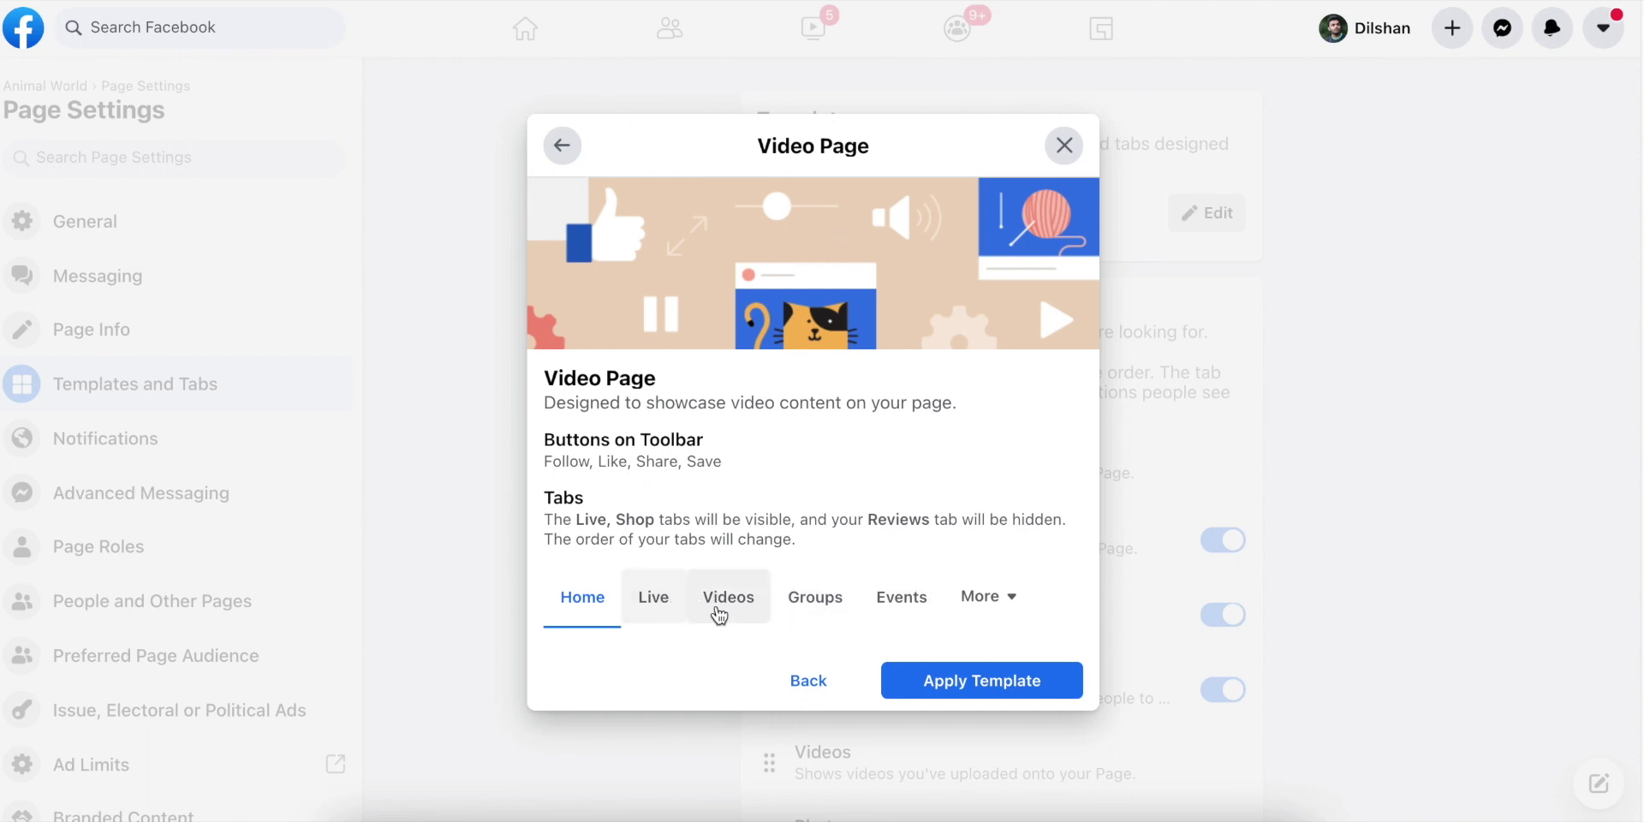
click(565, 147)
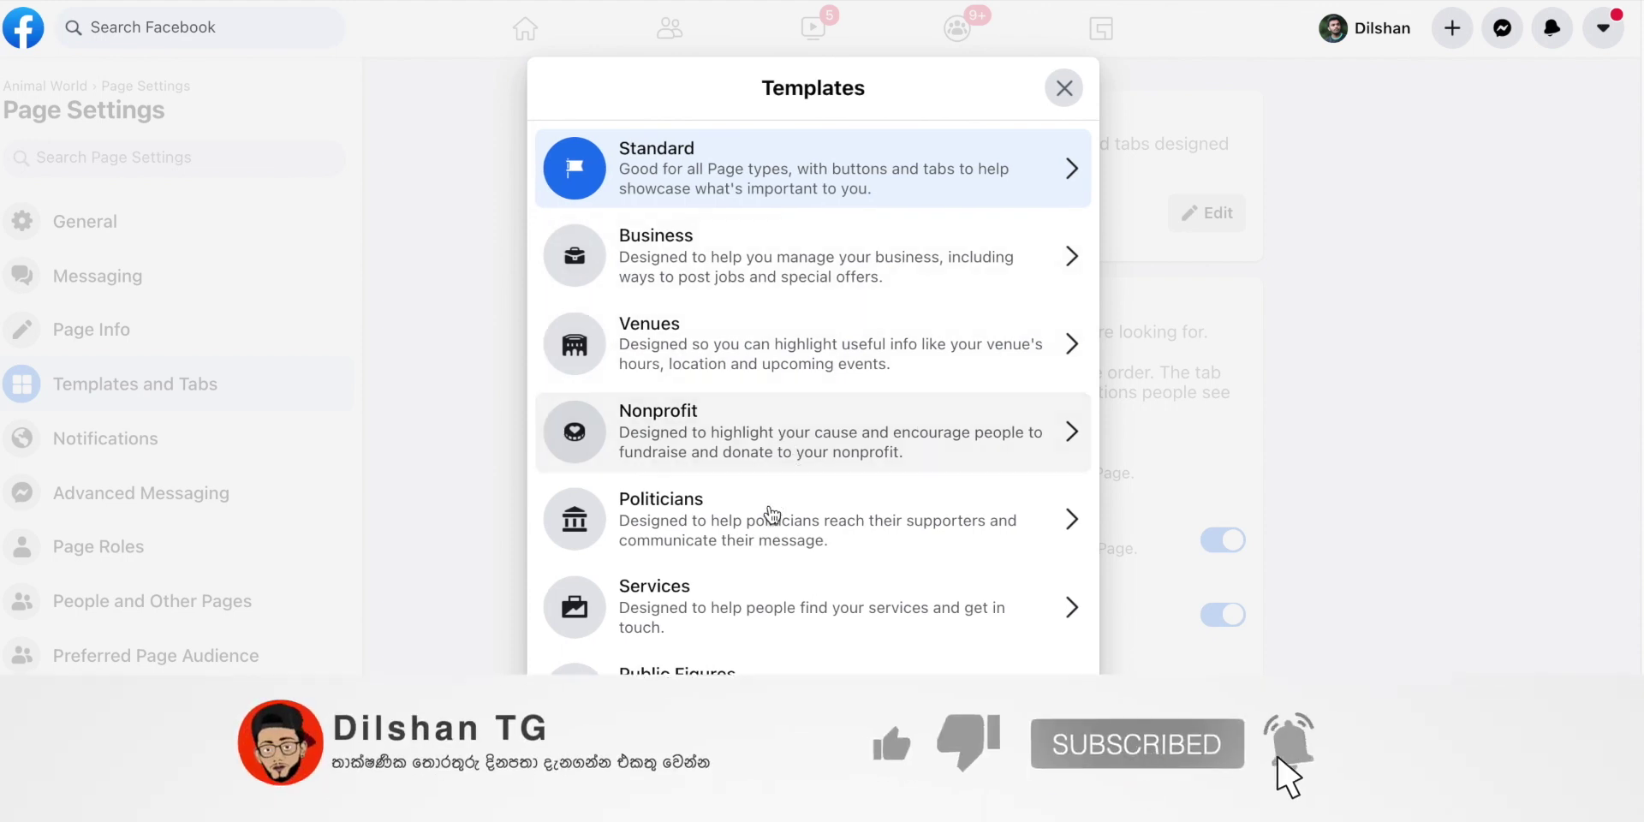
click(762, 519)
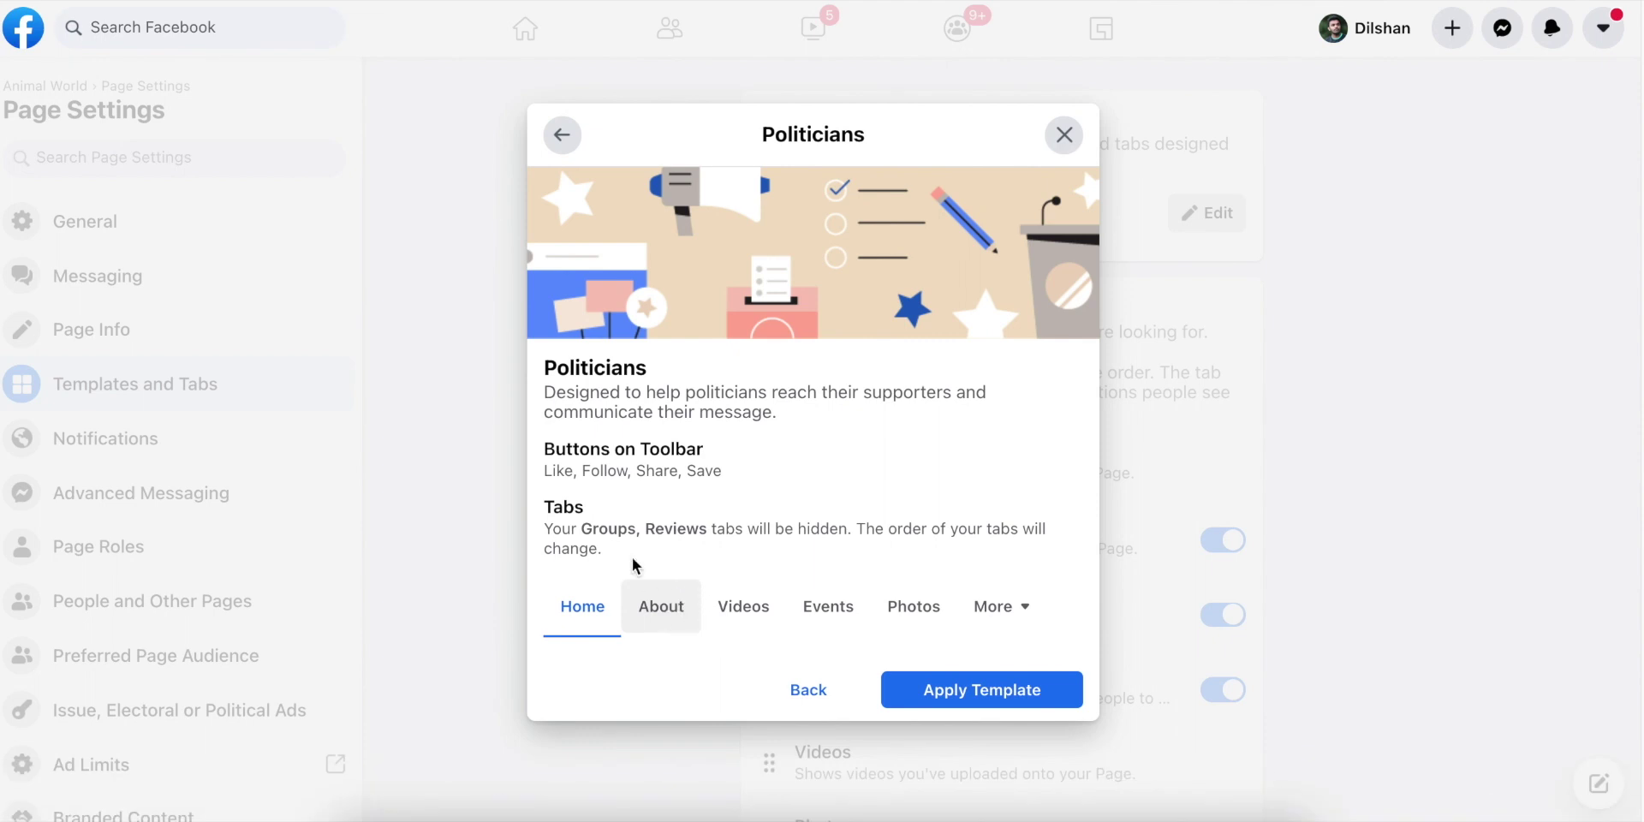
click(578, 144)
click(1066, 88)
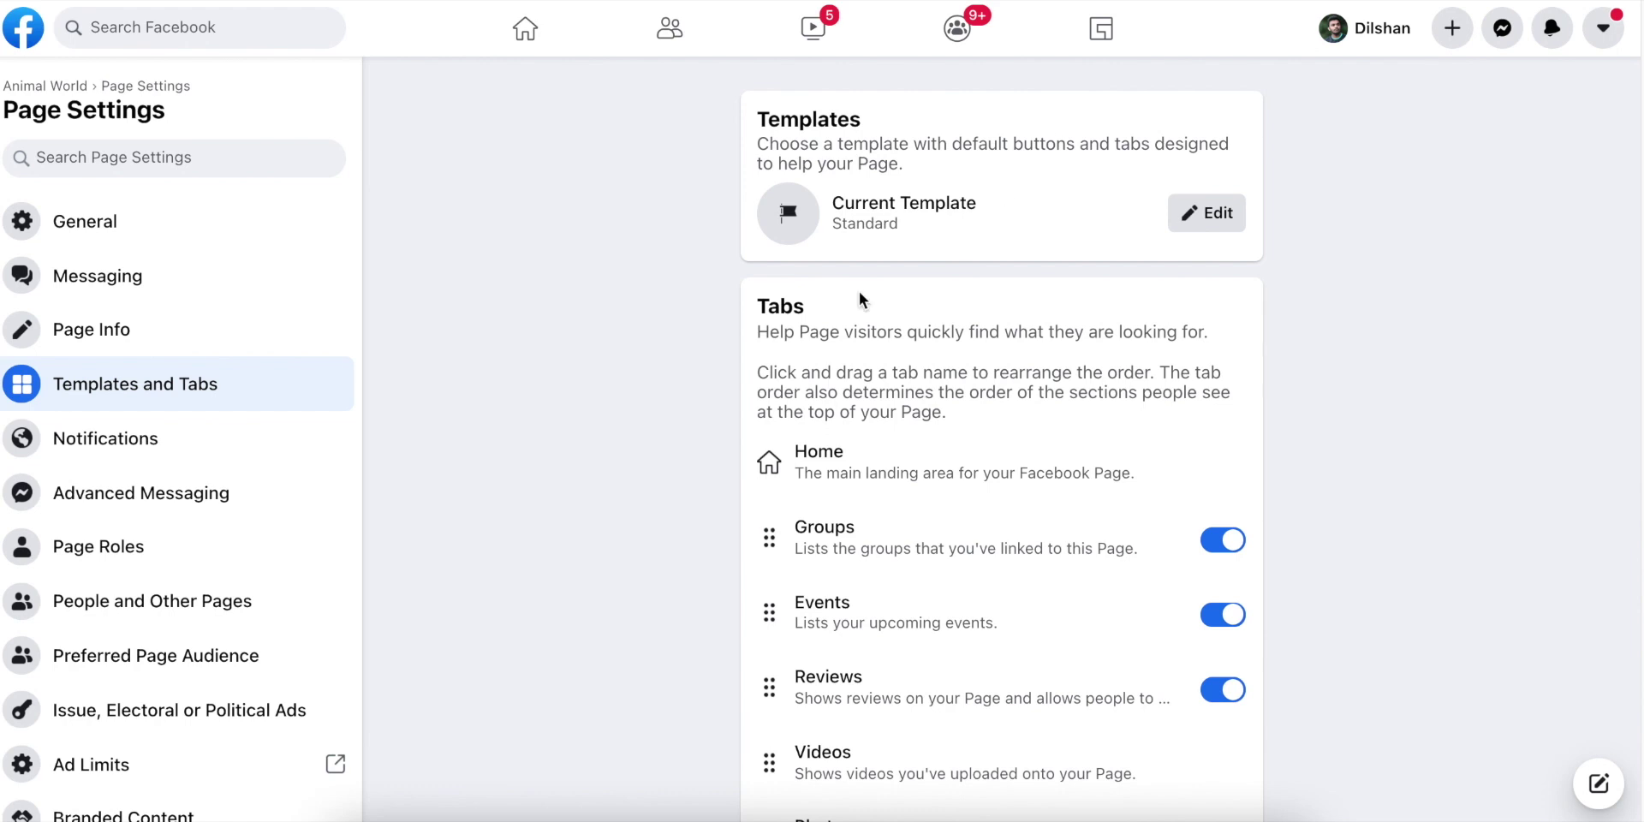
Turn off the page's Reviews, Groups and Events tabs, and move Reviews above Events in the tab order.
scroll(759, 507, down, 6)
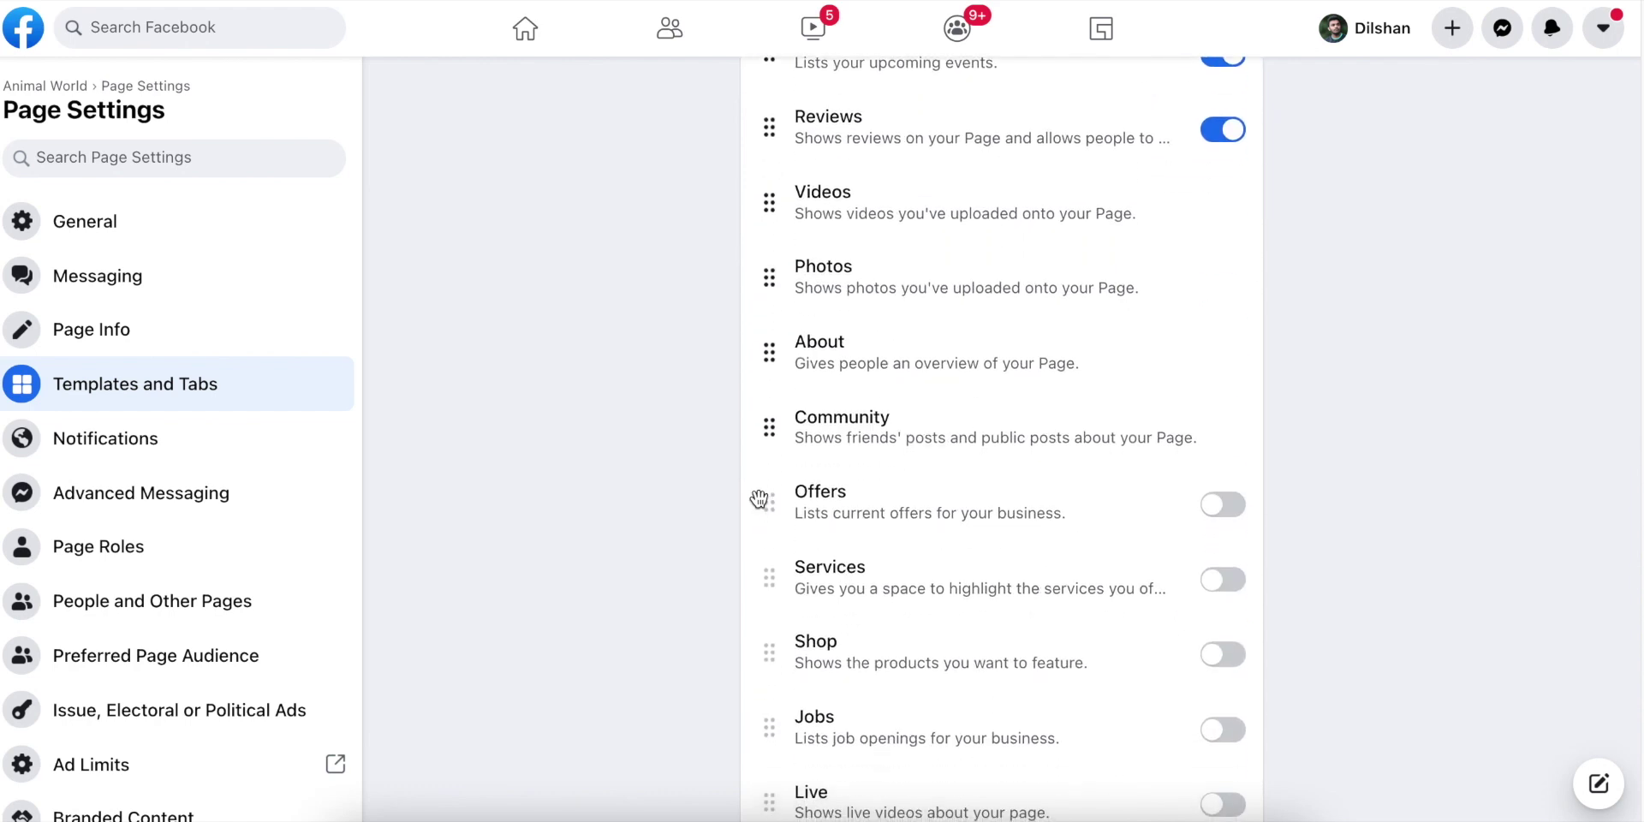
scroll(759, 499, up, 2)
click(1225, 343)
click(1225, 199)
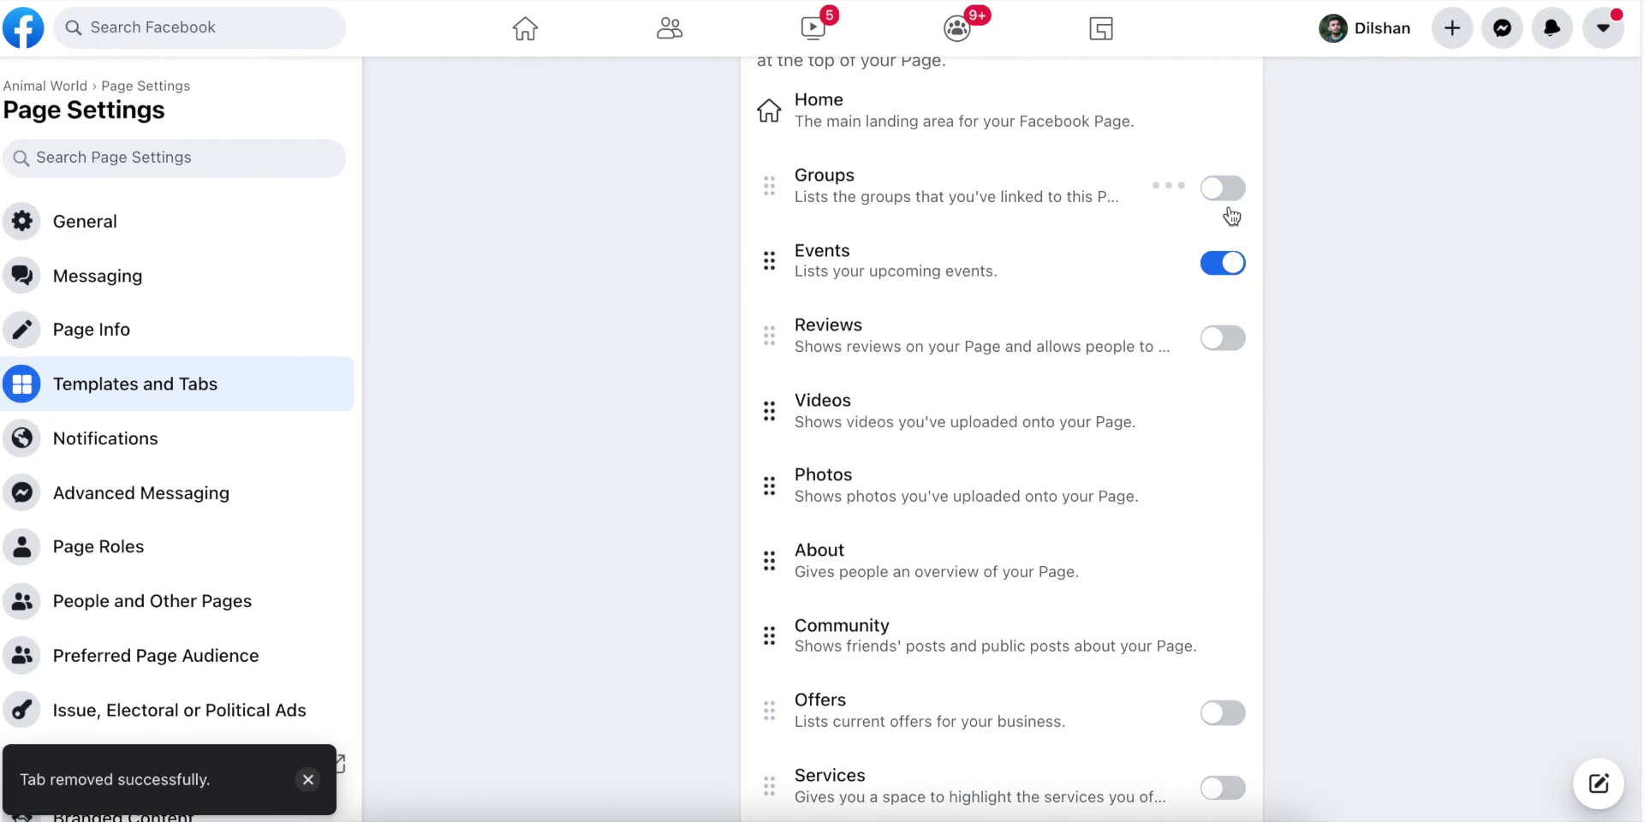
click(1225, 264)
scroll(984, 368, up, 4)
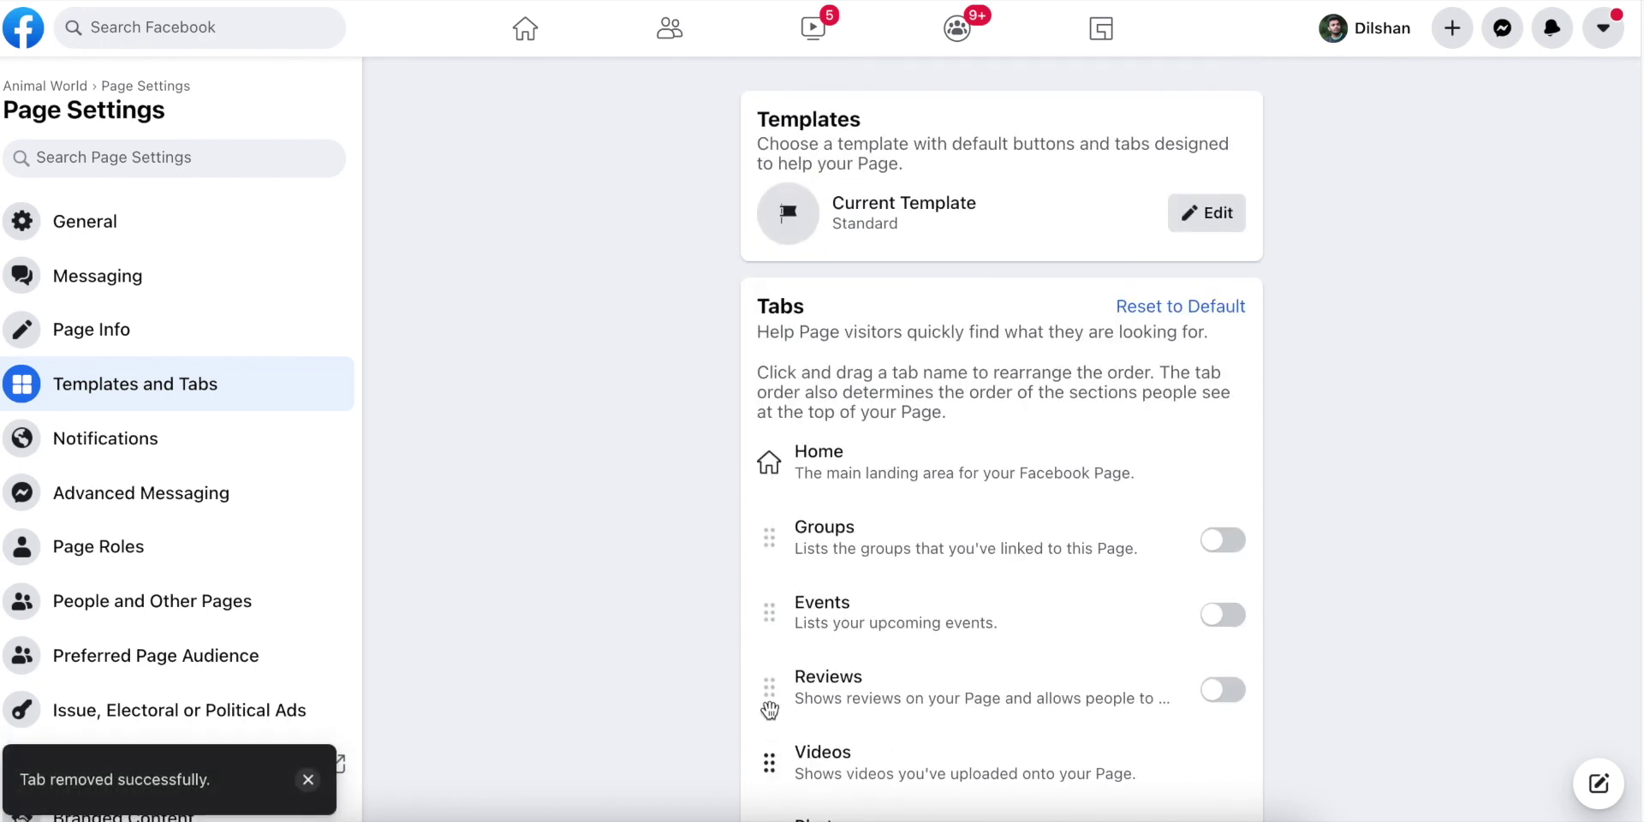
drag(770, 698, 774, 599)
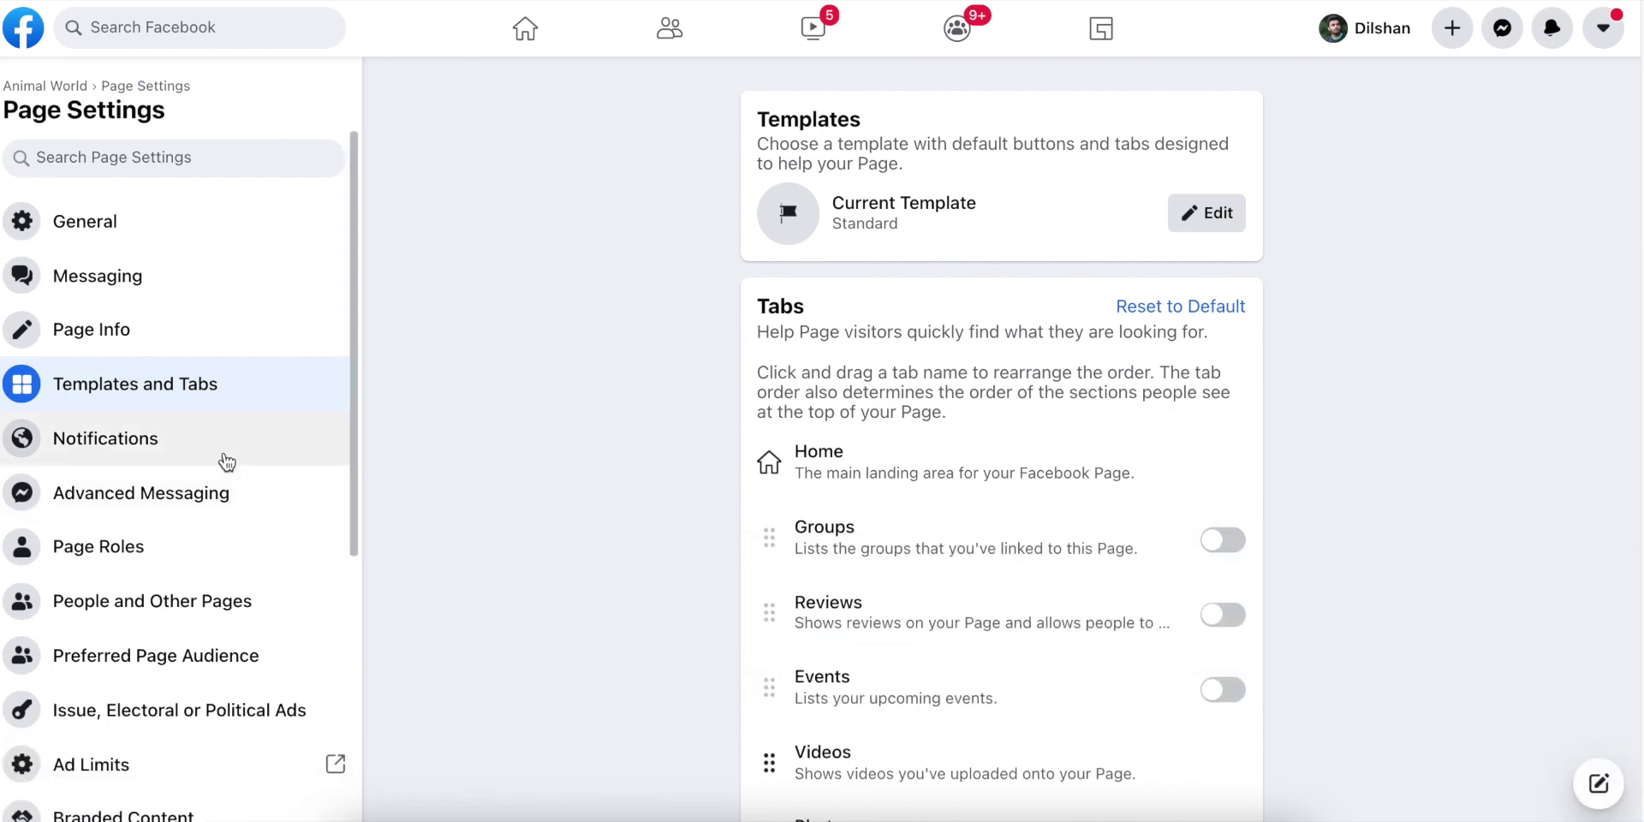
Return from the page settings to the Animal World page and dismiss the WhatsApp connection offer without linking a number.
scroll(227, 512, down, 5)
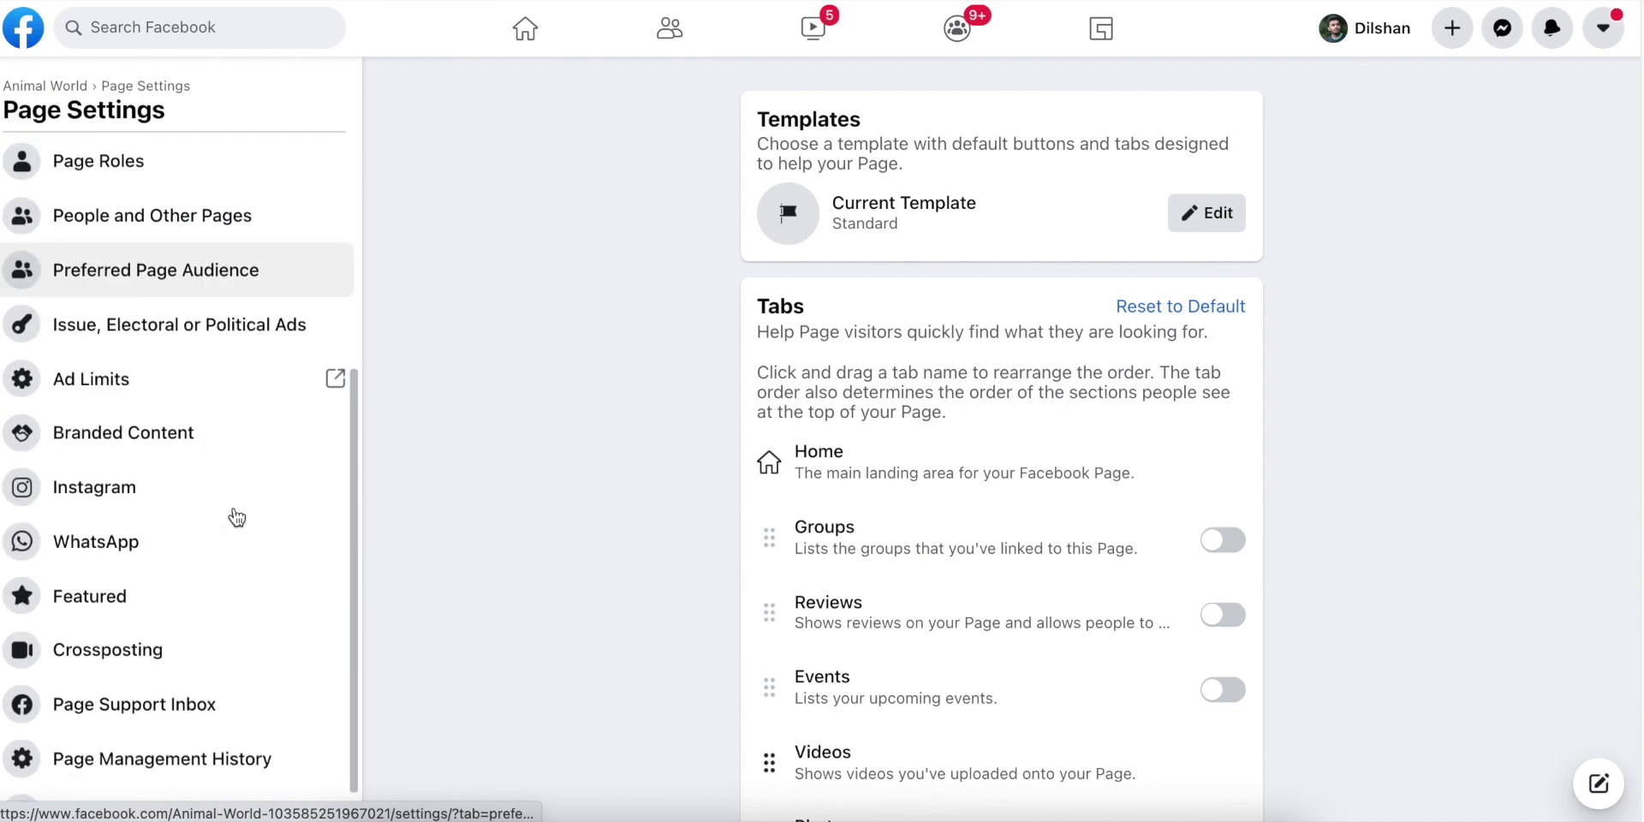
scroll(237, 517, up, 5)
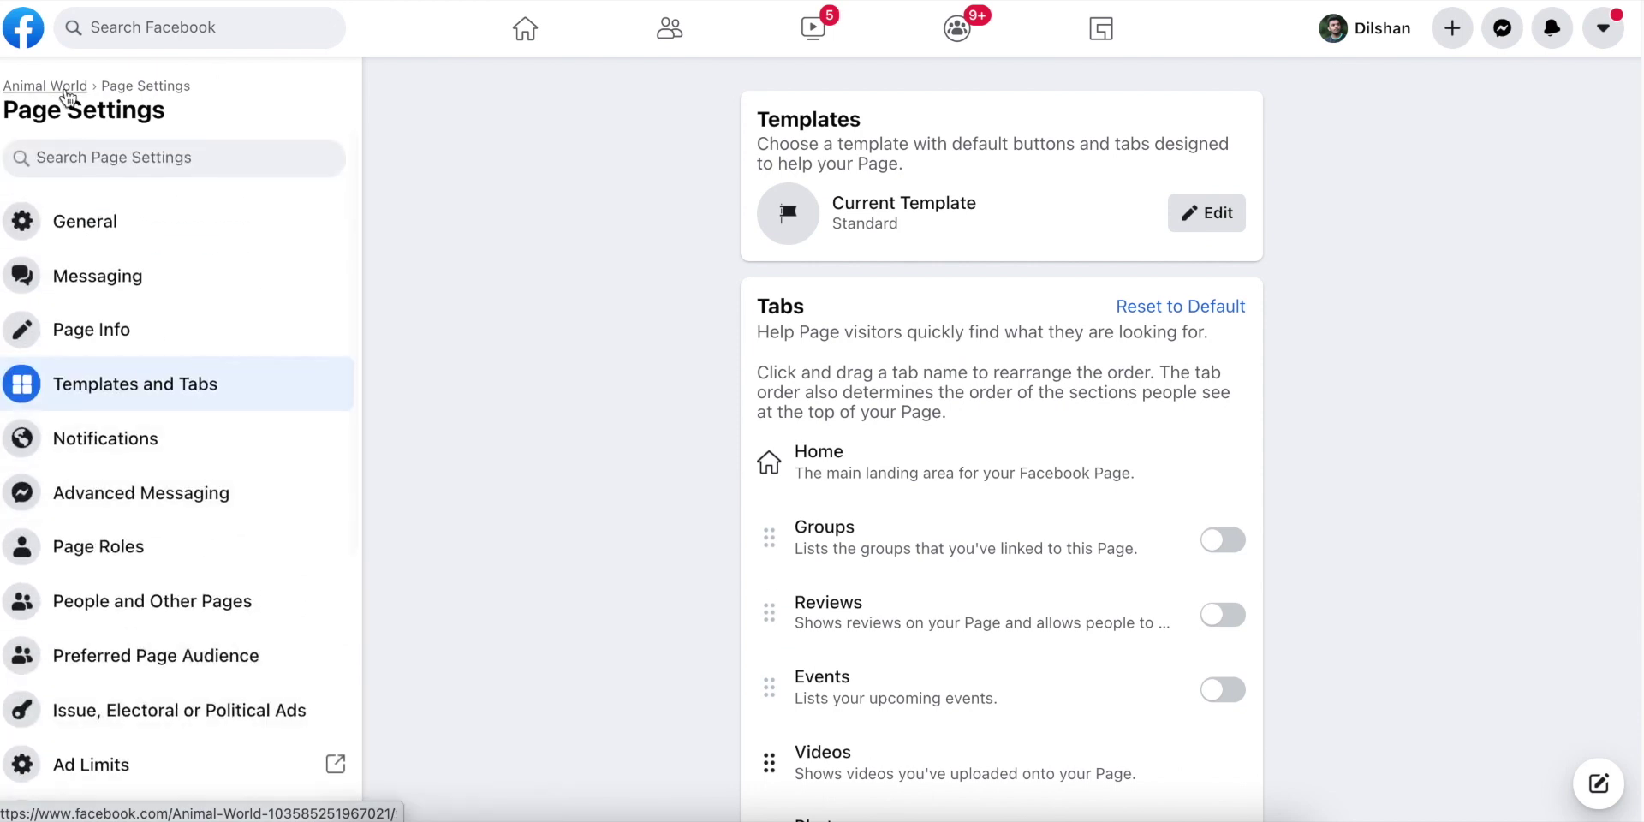
click(67, 87)
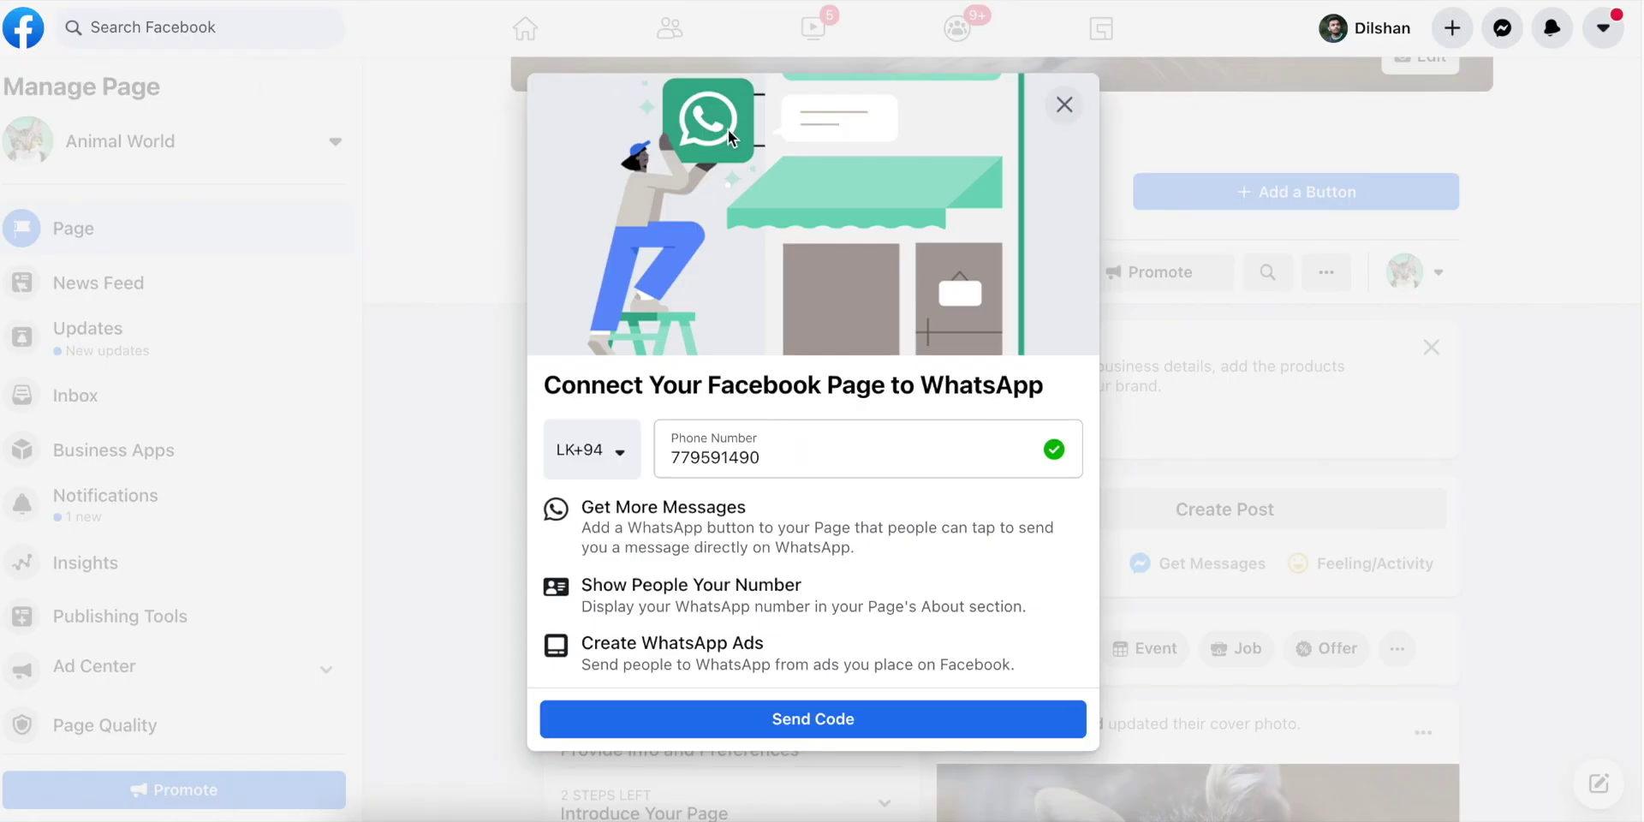
click(1056, 115)
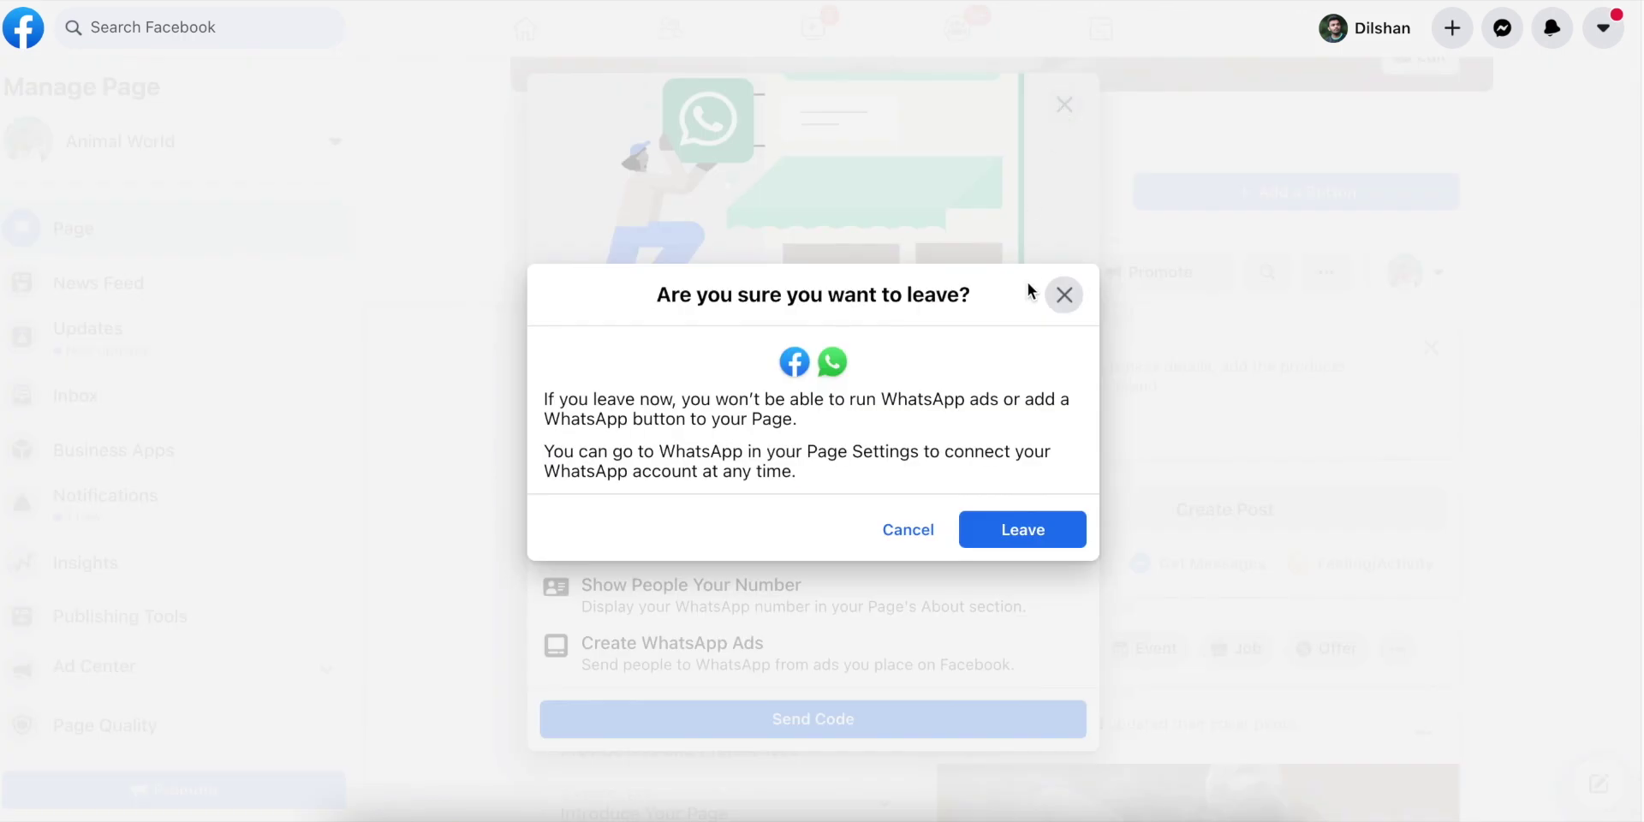
click(1062, 294)
click(1059, 108)
click(1029, 530)
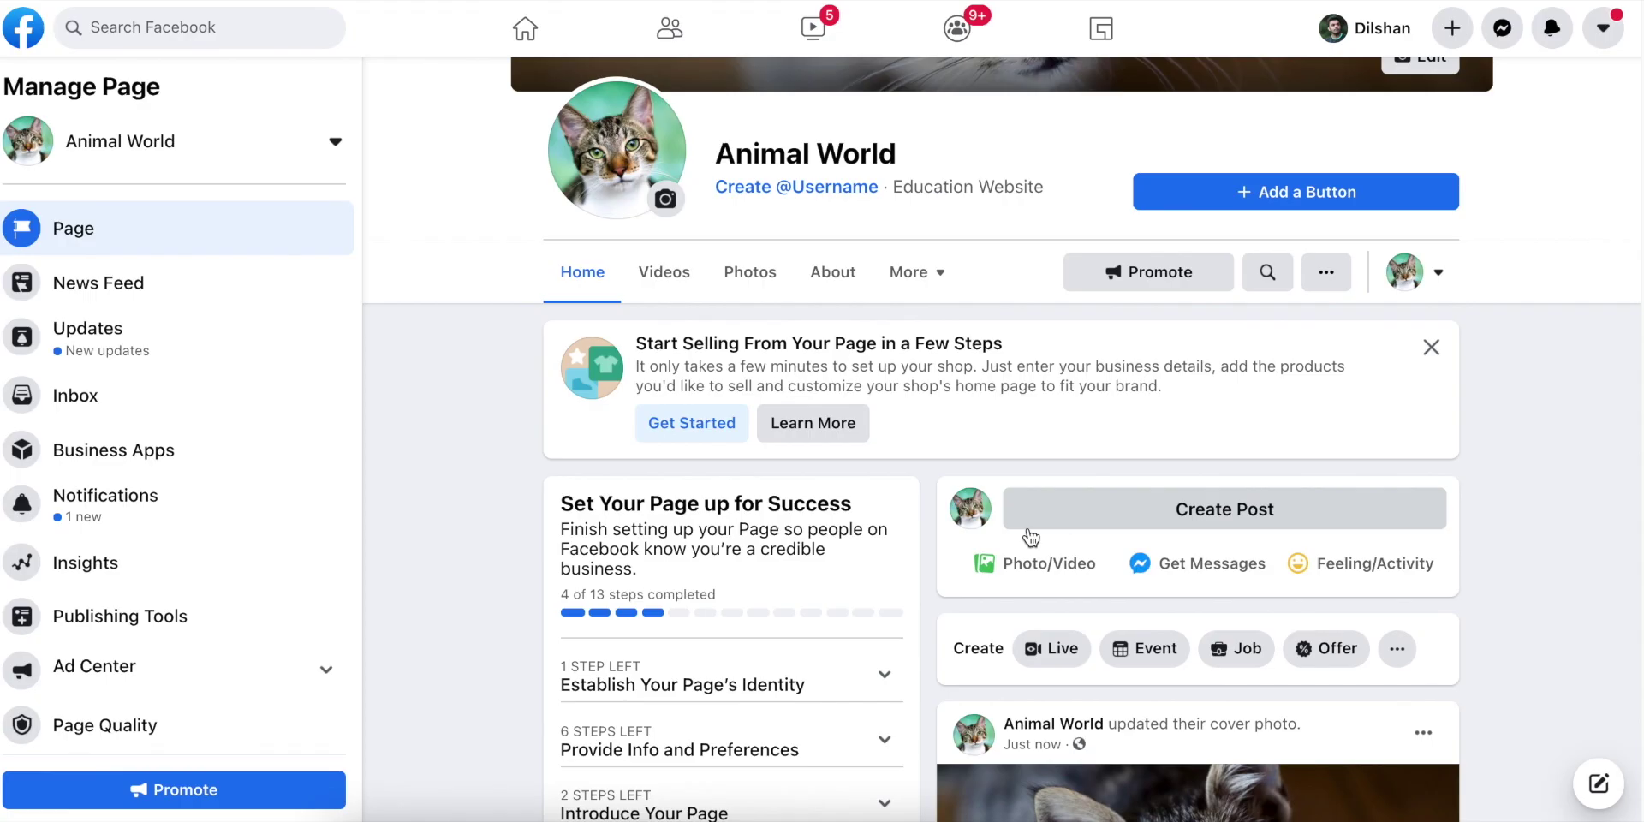
View the dialog for inviting friends to like Animal World and close it without sending invites.
scroll(521, 470, up, 4)
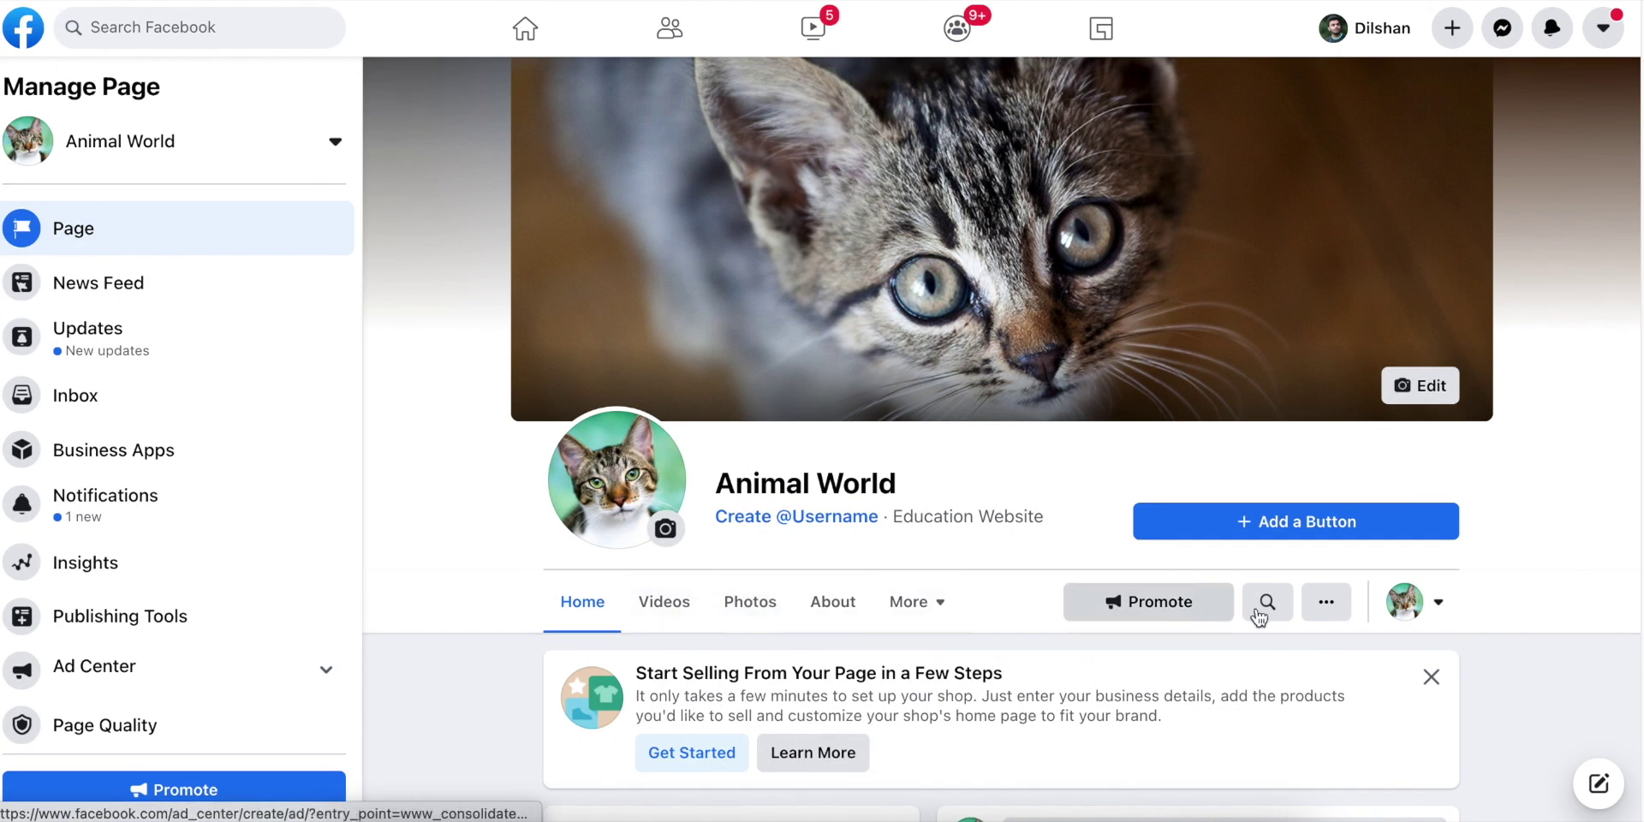
click(1328, 610)
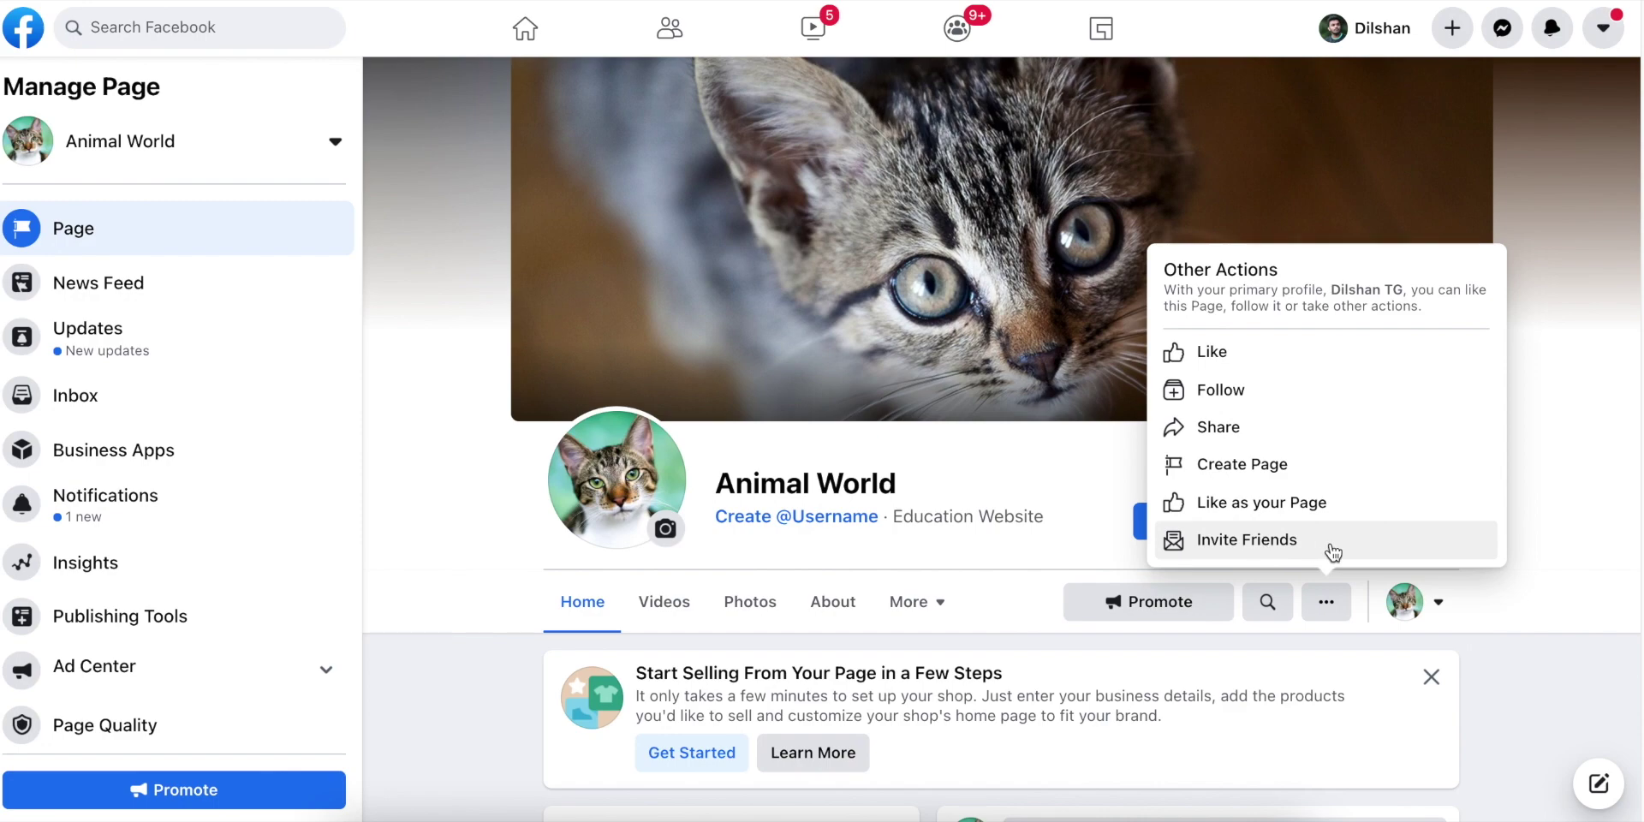
click(1255, 553)
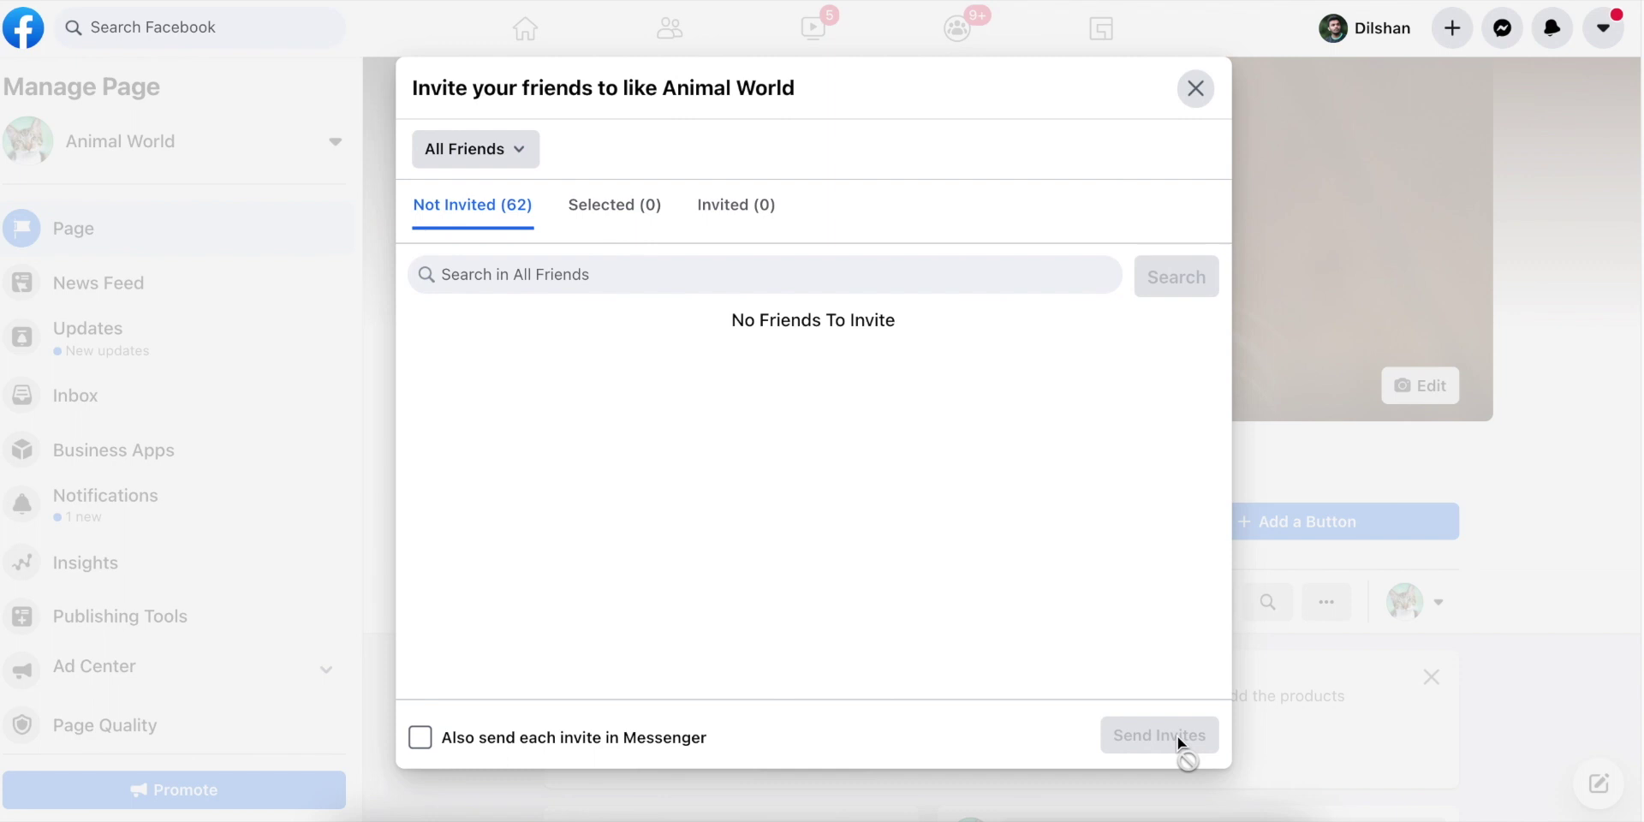
click(1197, 88)
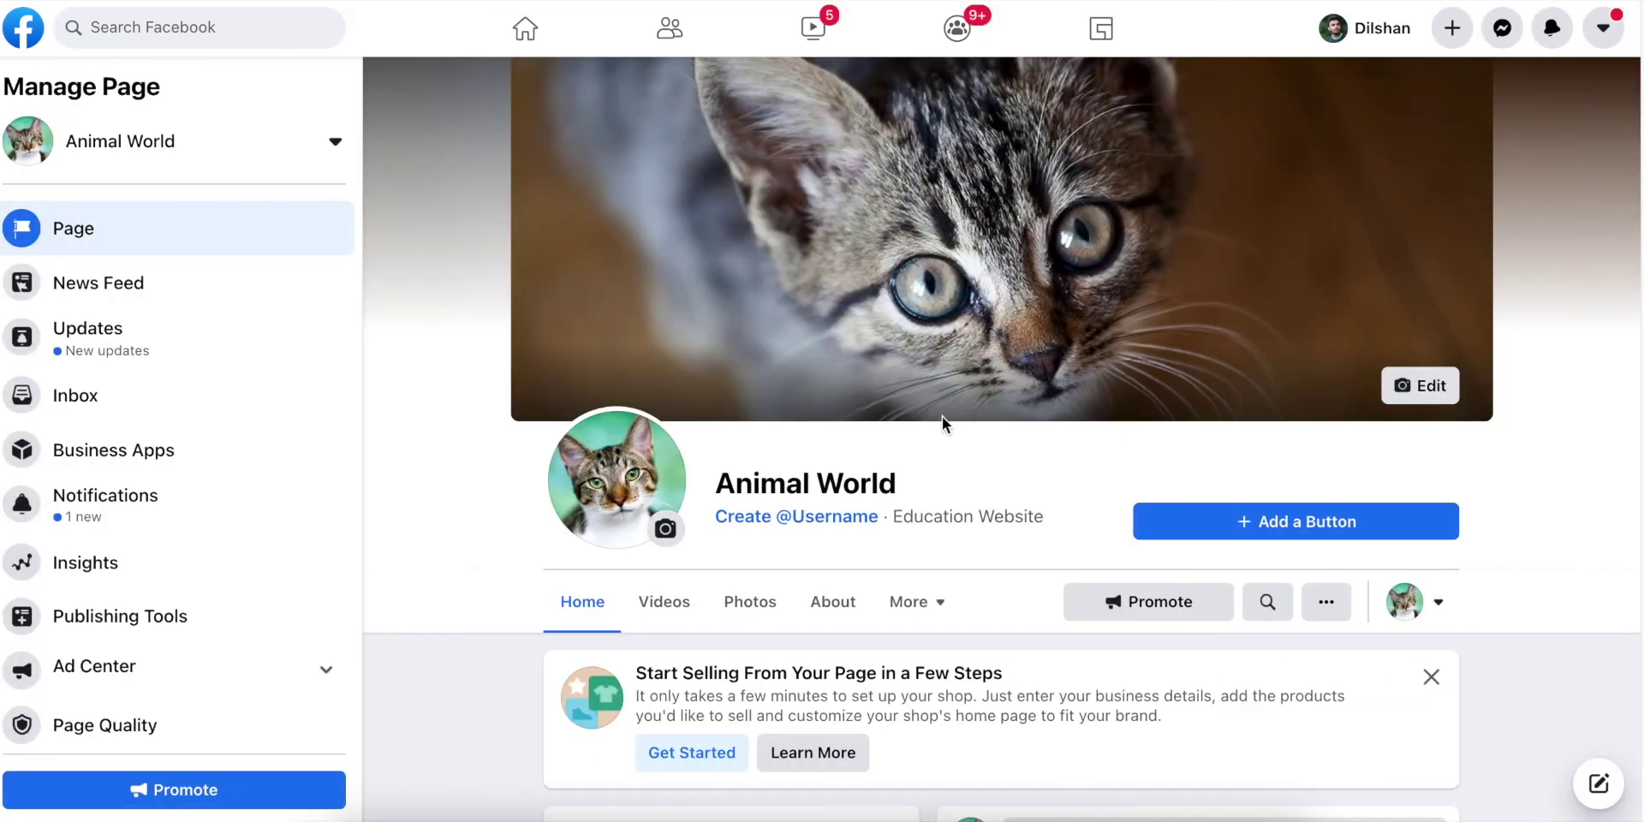
Review the action button choices for the page, including the Call Now phone number form, and close them without adding a button.
click(1236, 520)
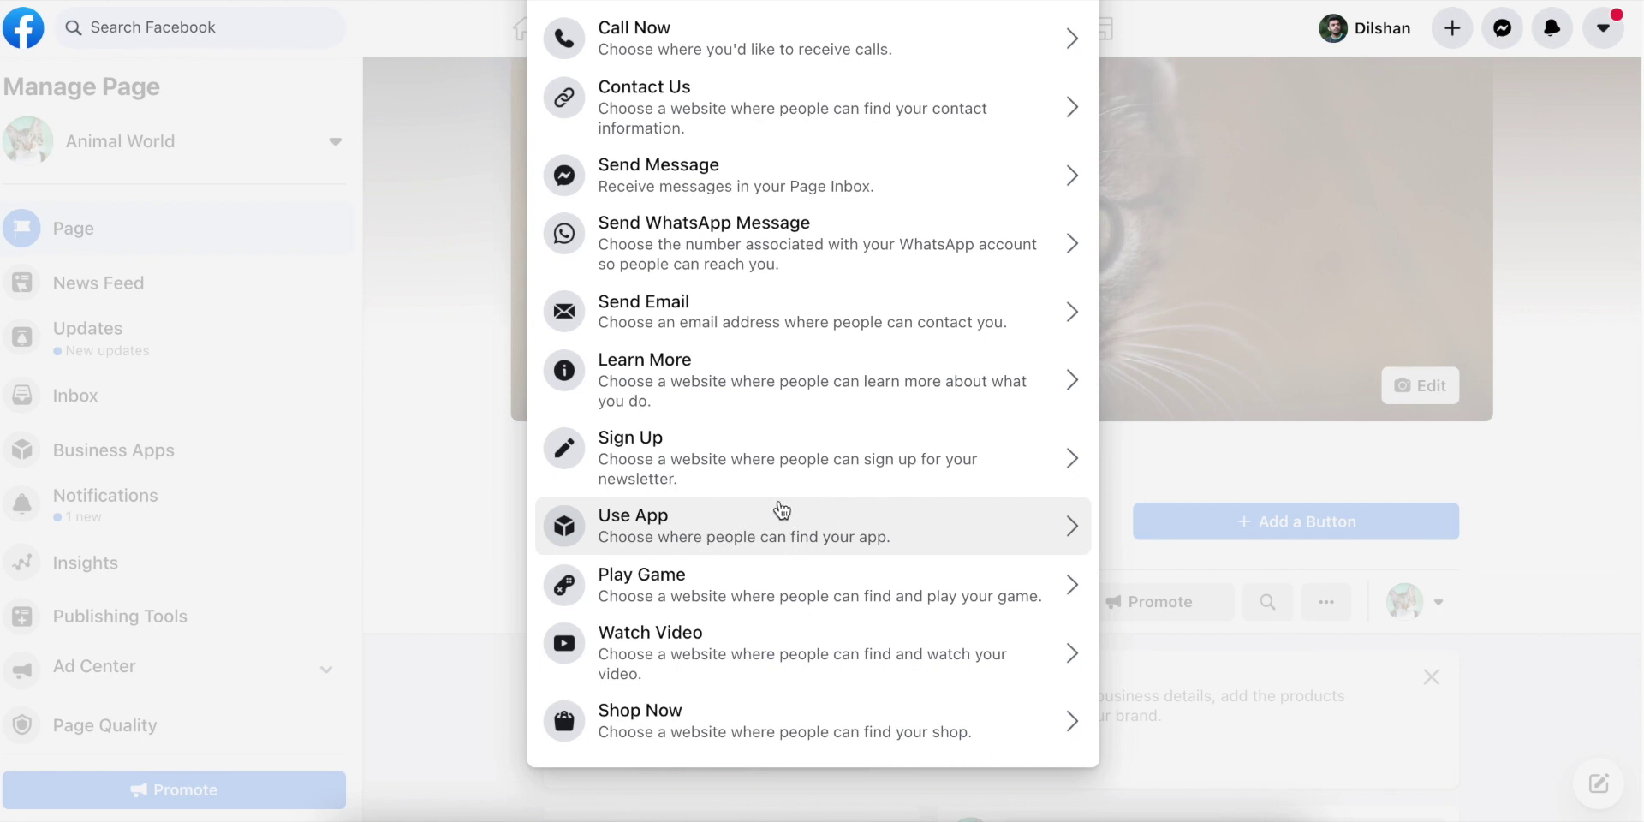
scroll(782, 510, up, 5)
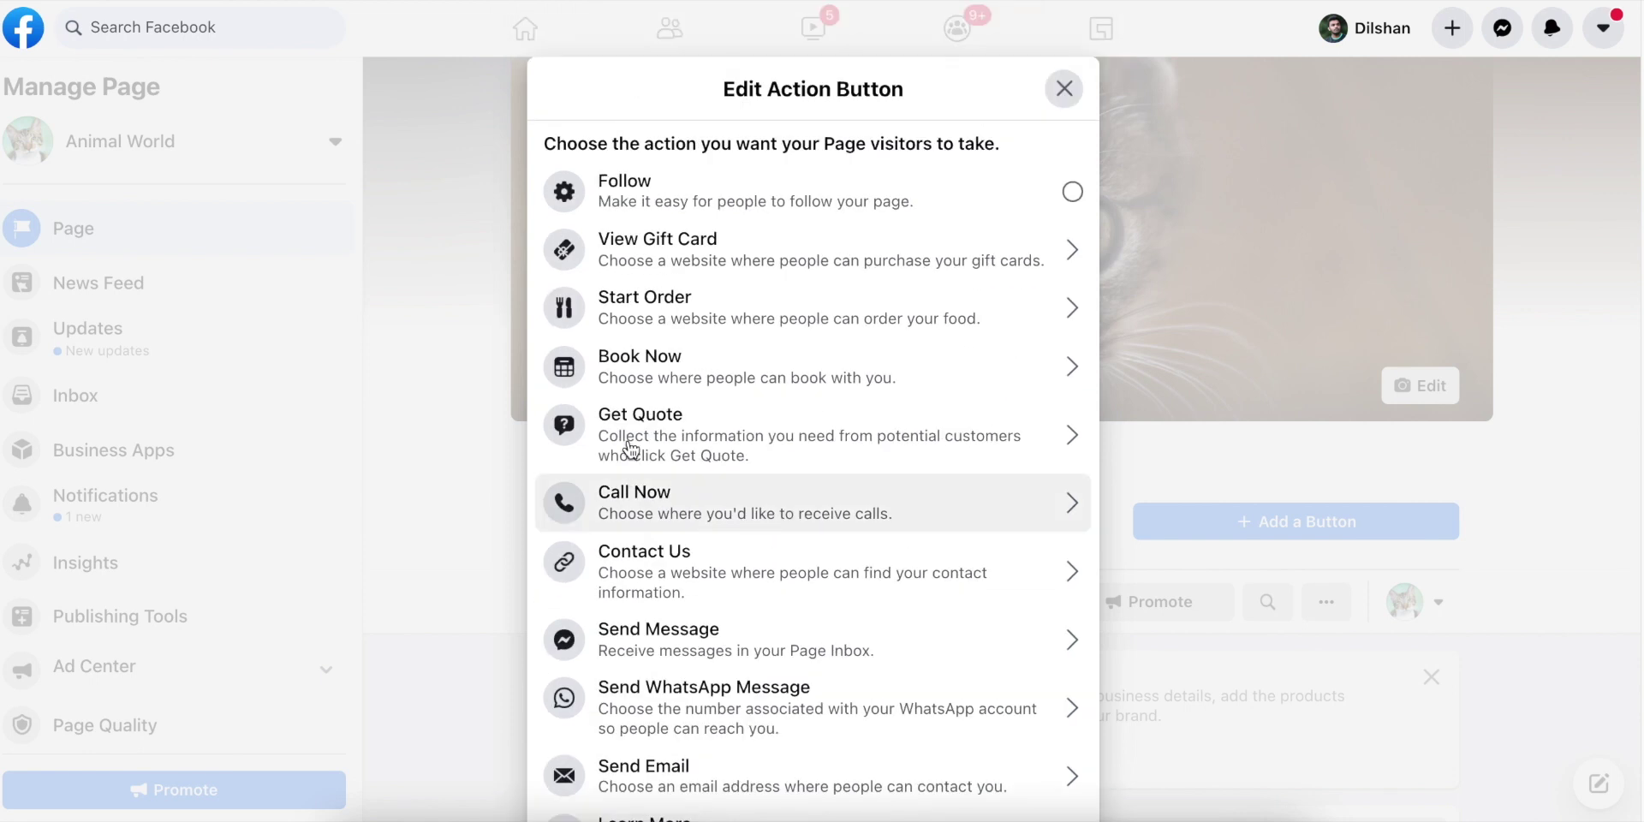
click(685, 516)
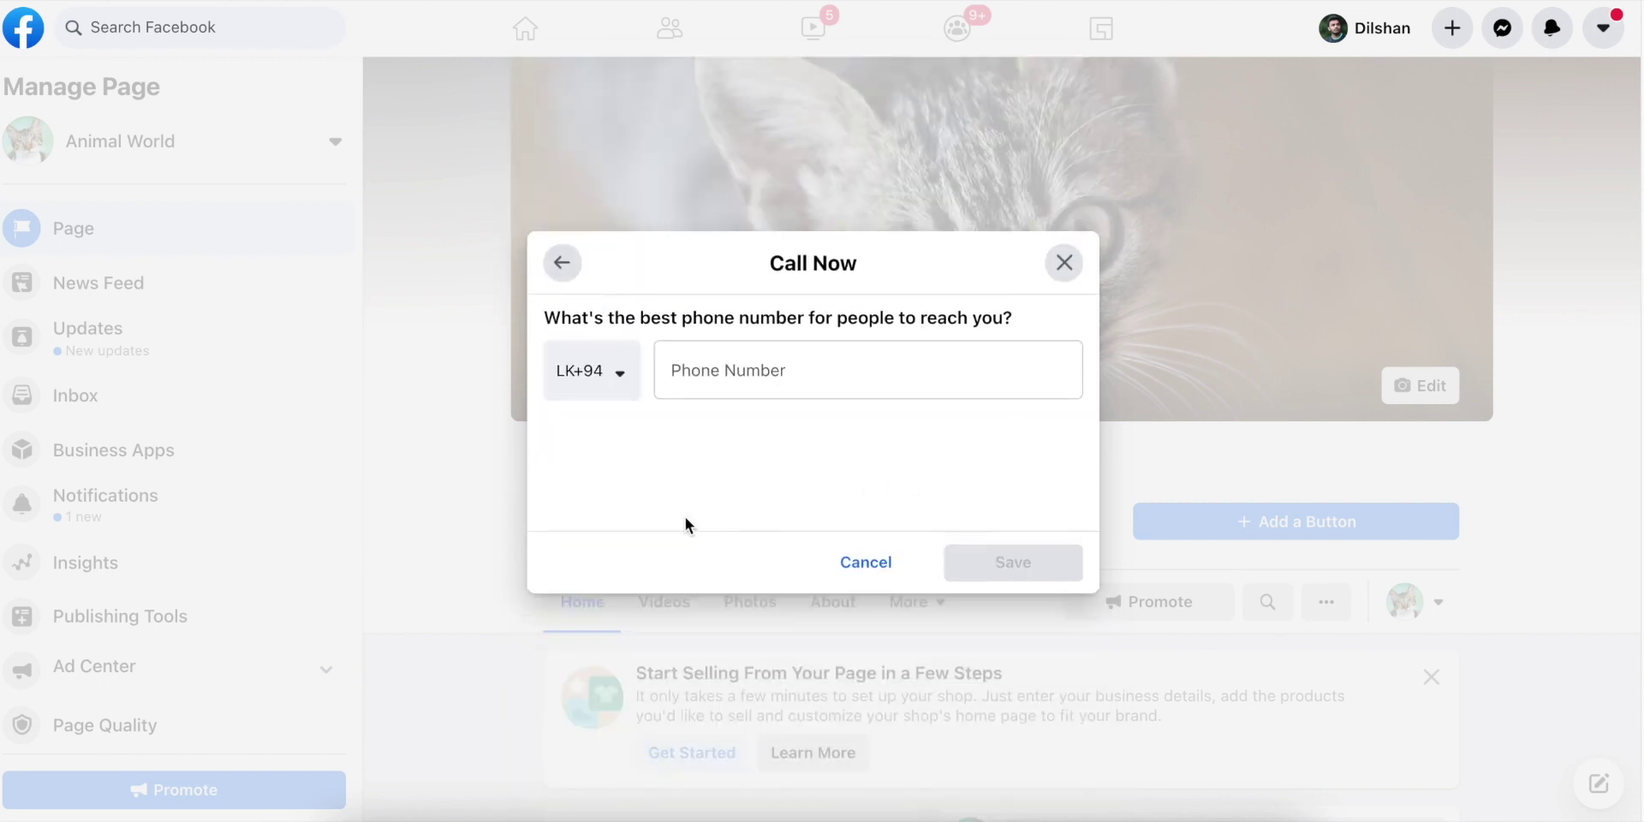
click(711, 377)
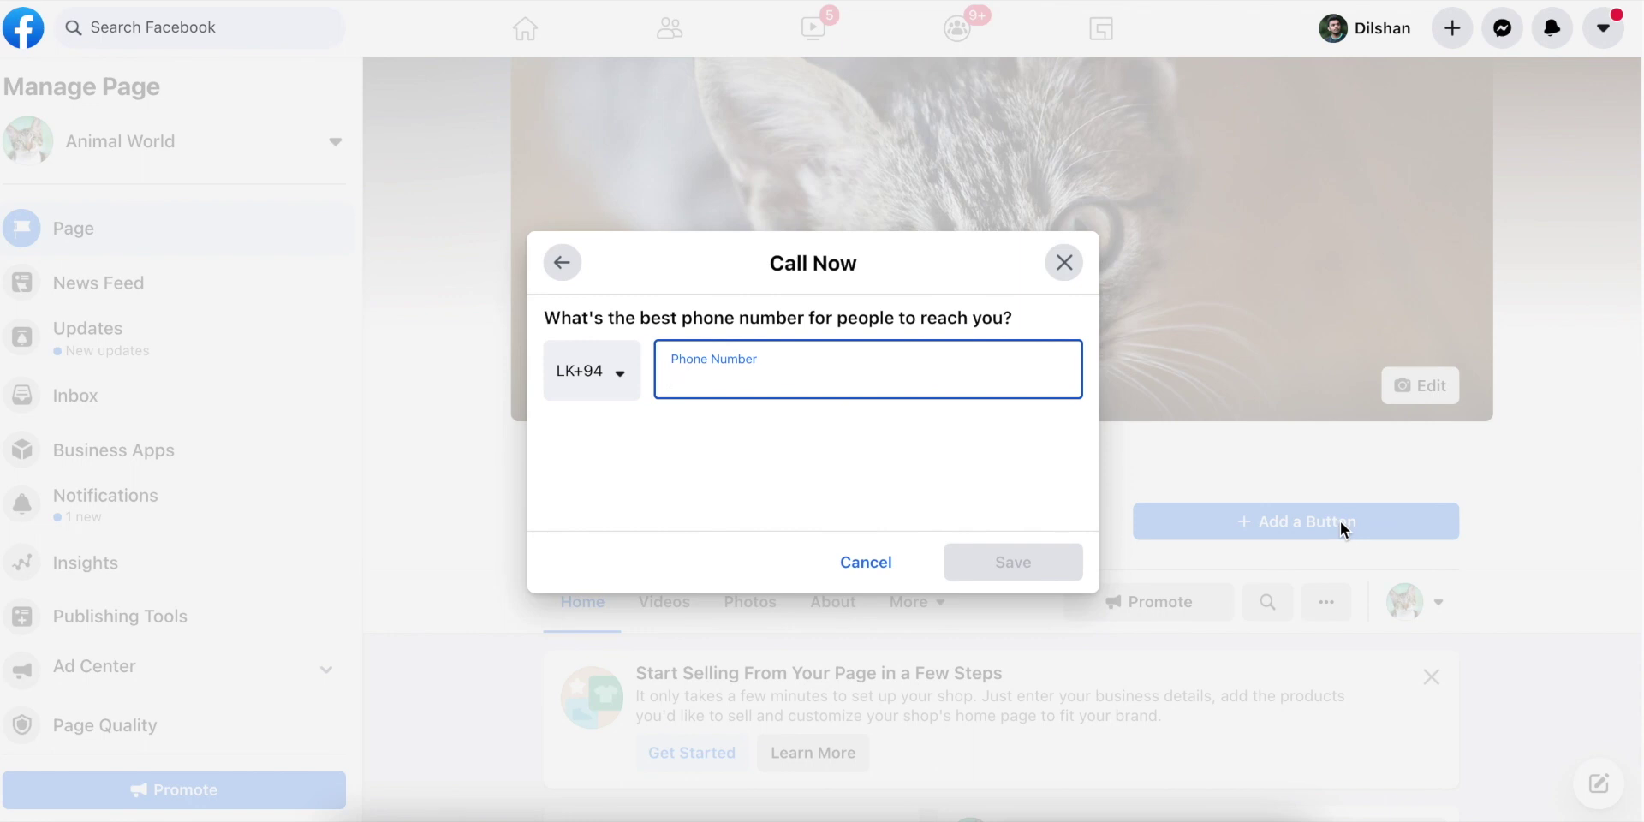
click(562, 262)
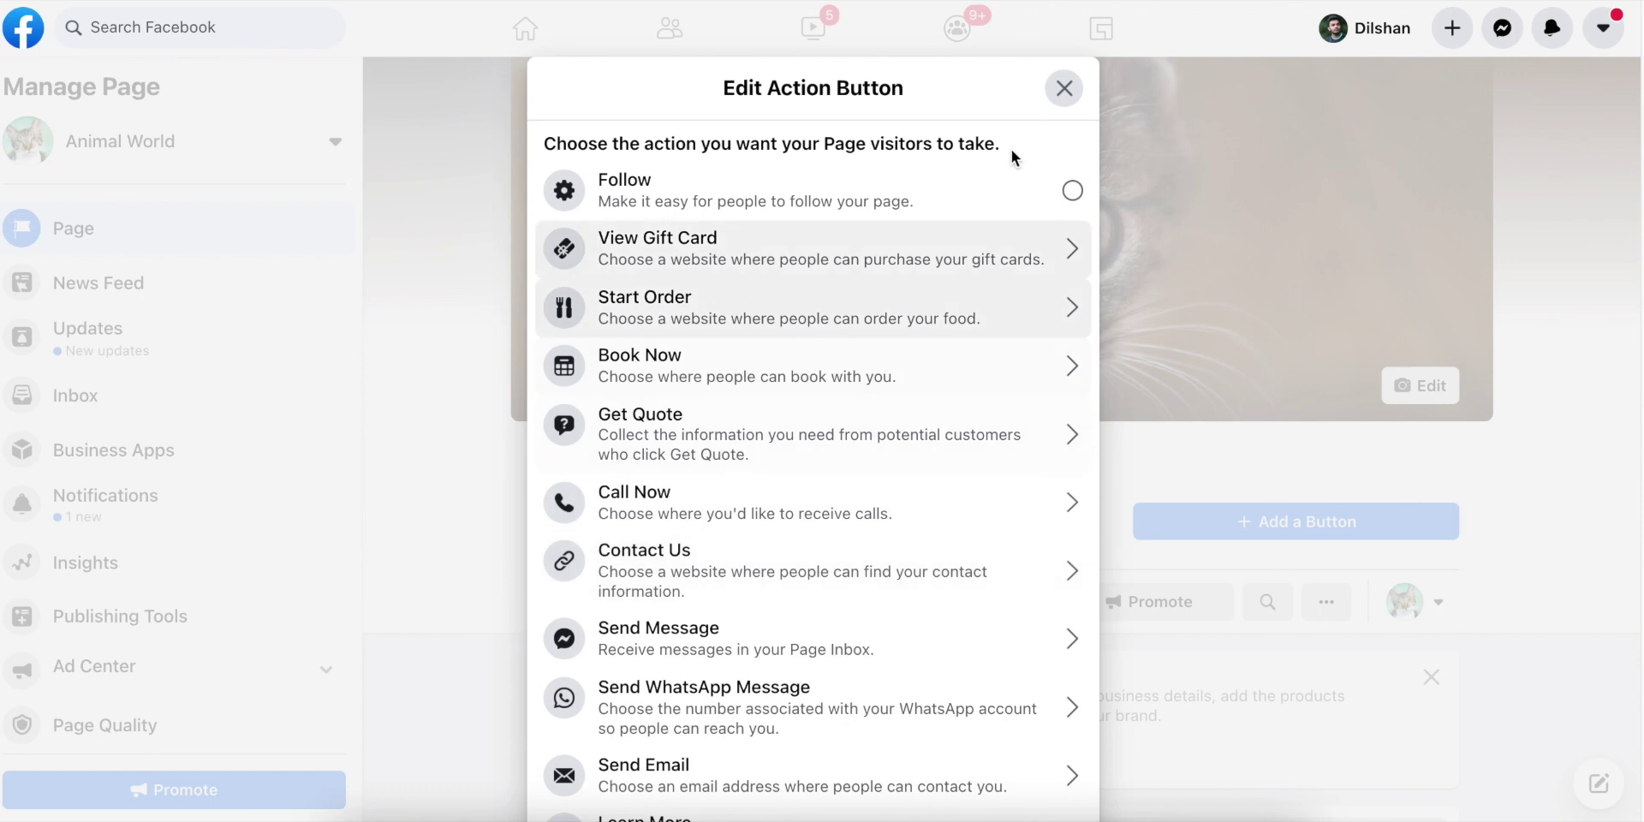
click(1065, 88)
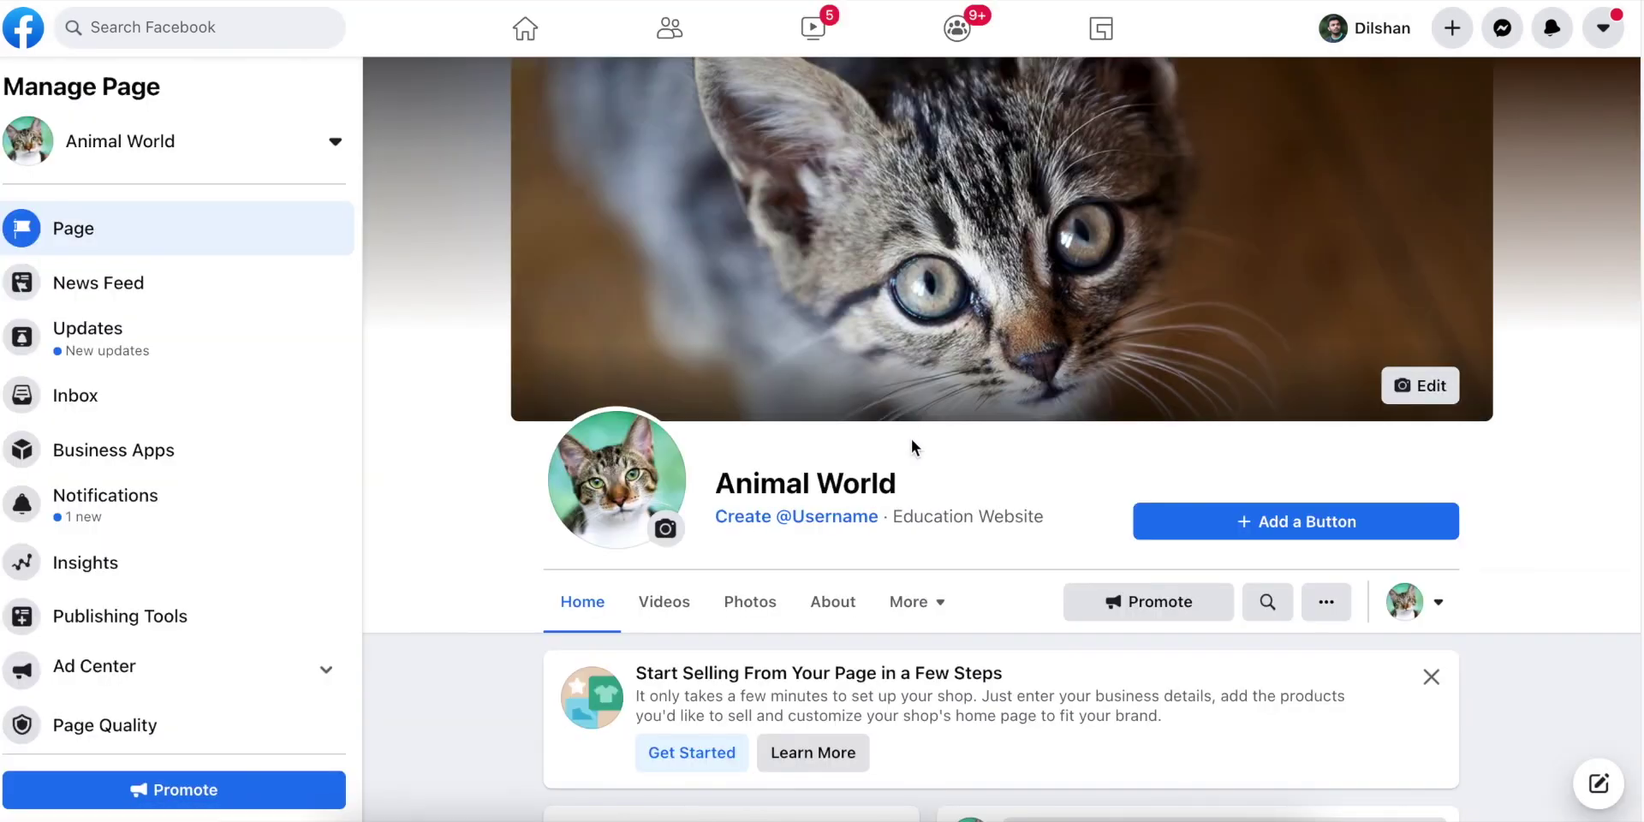